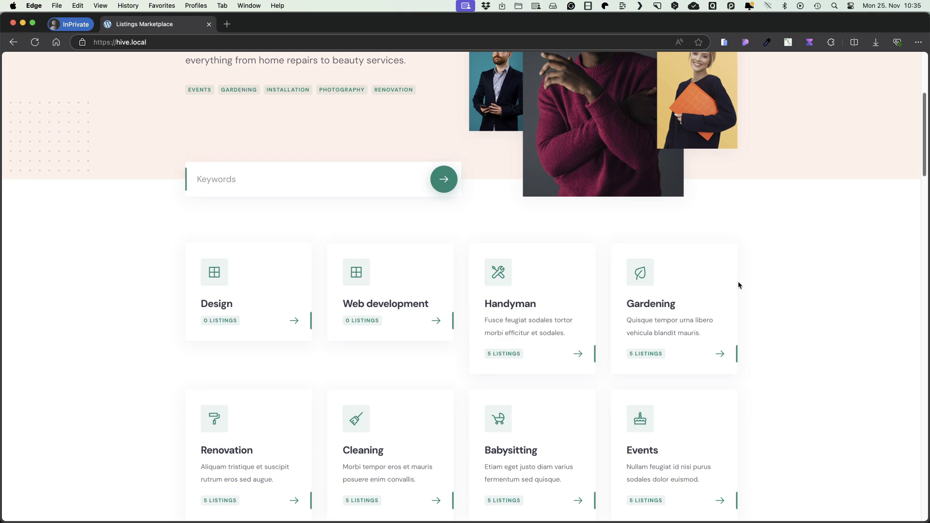
- Open the "Professional in-home haircuts" listing from the marketplace's services directory
scroll(743, 286, "up", 5)
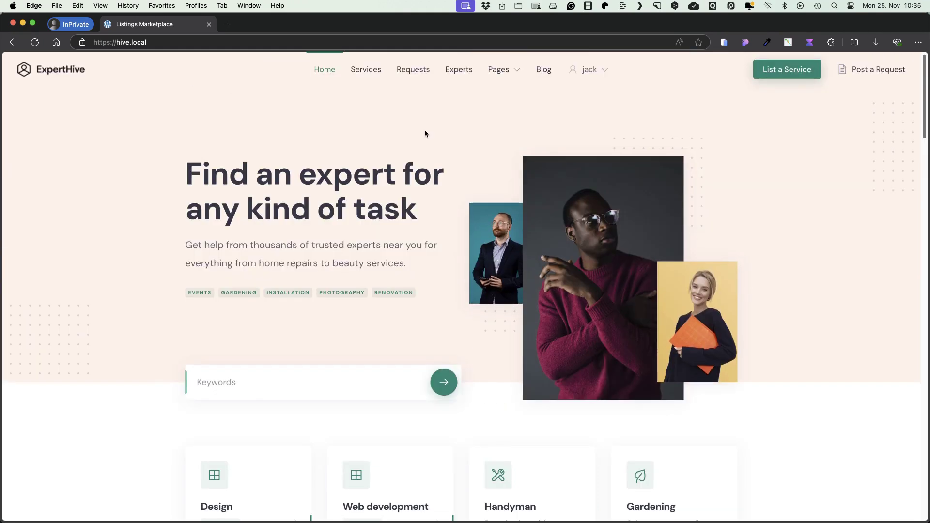
left_click(367, 72)
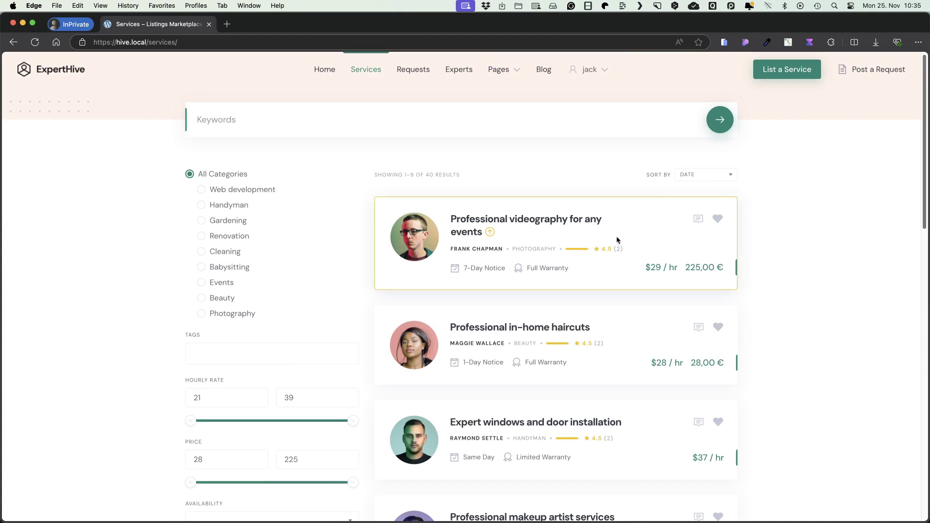
left_click(494, 327)
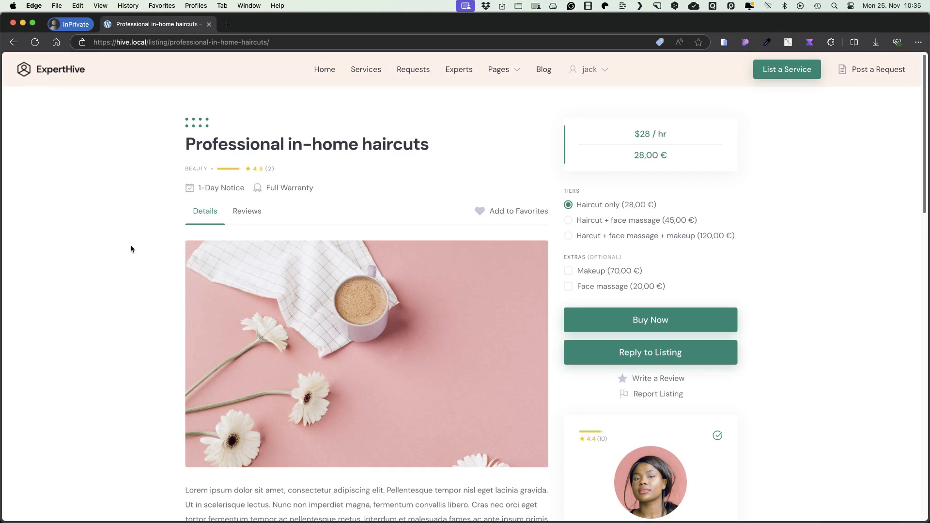
- Choose the "Harcut + face massage + makeup" tier with the Makeup extra and proceed to checkout
left_click(624, 224)
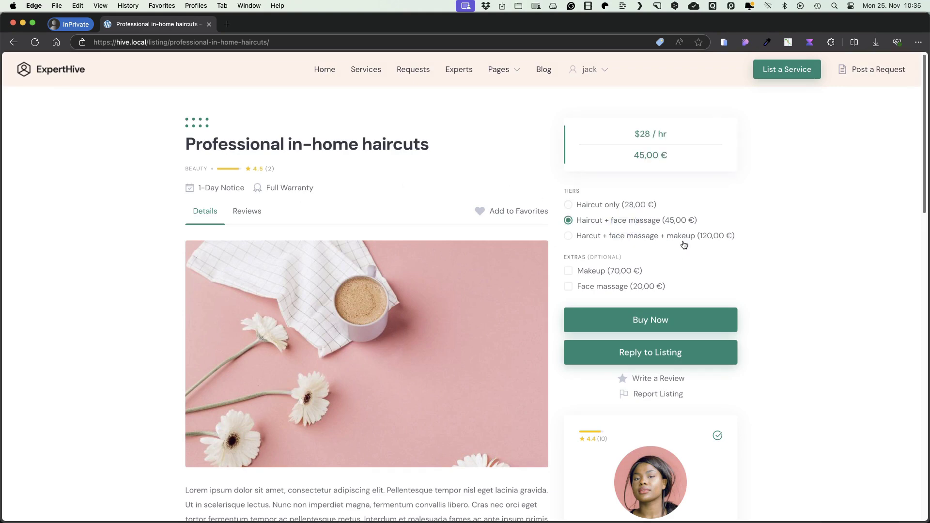
left_click(610, 237)
left_click(569, 270)
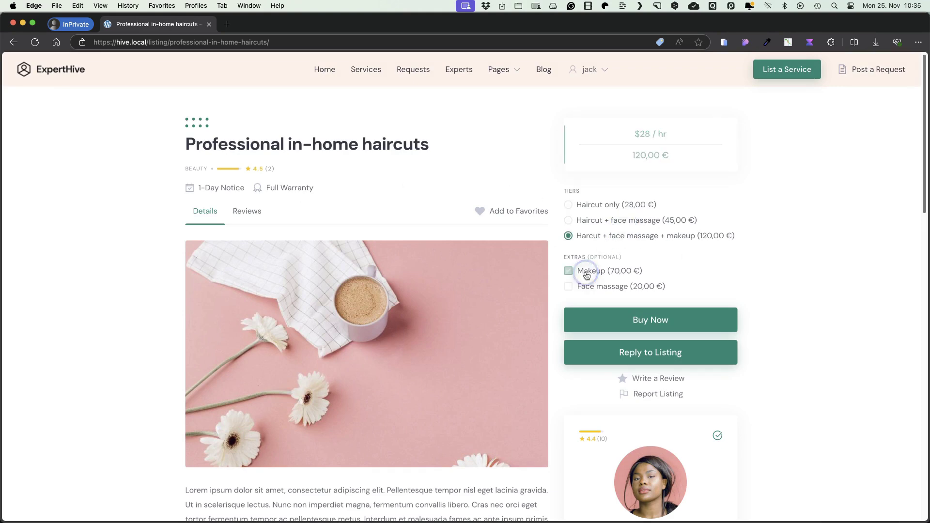
left_click(643, 321)
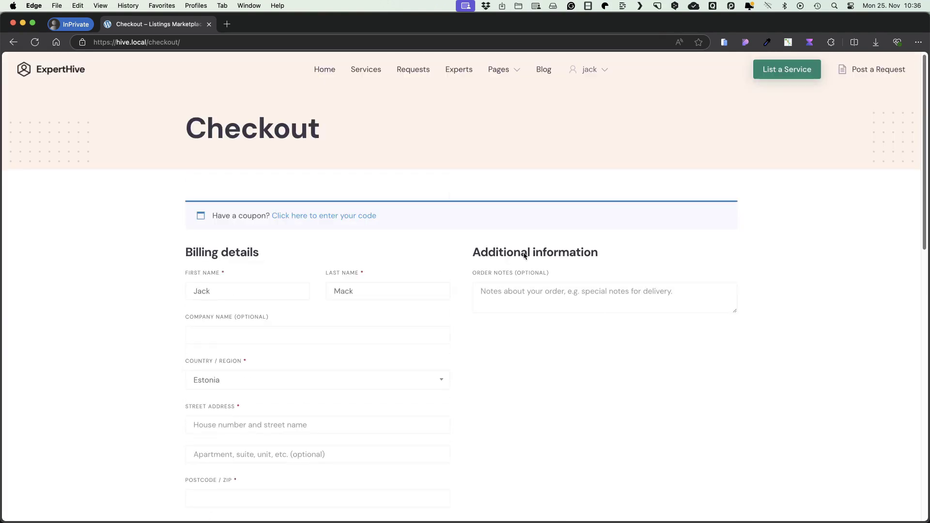
- View the "Need a few electrical repairs" request and its offer form, without submitting an offer
left_click(361, 75)
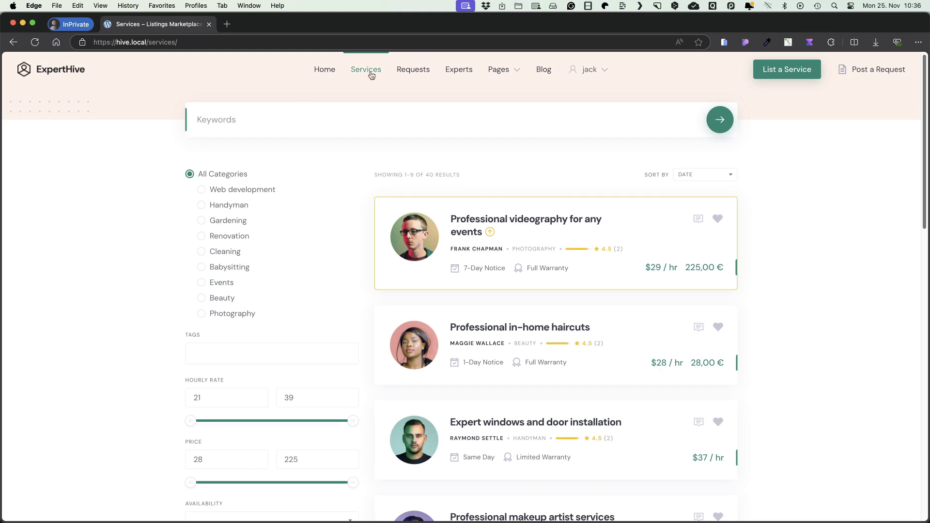
left_click(413, 70)
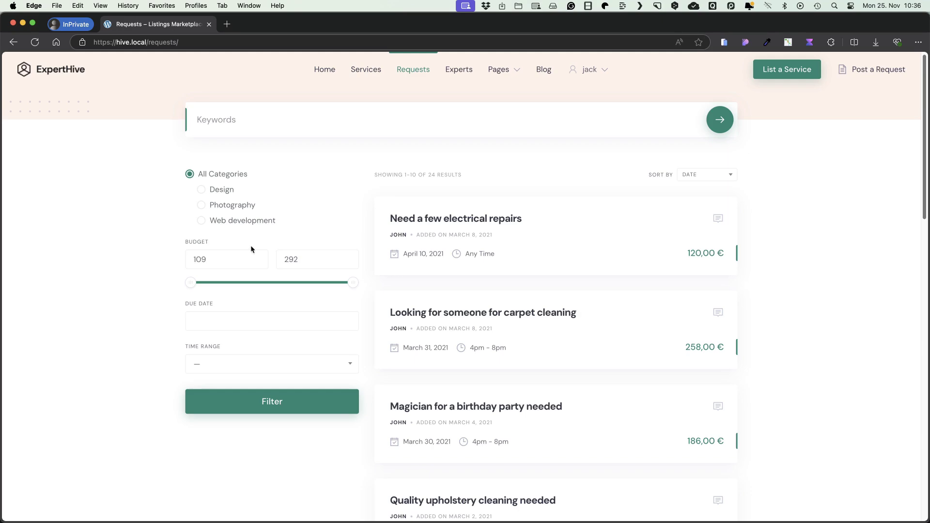
left_click(483, 221)
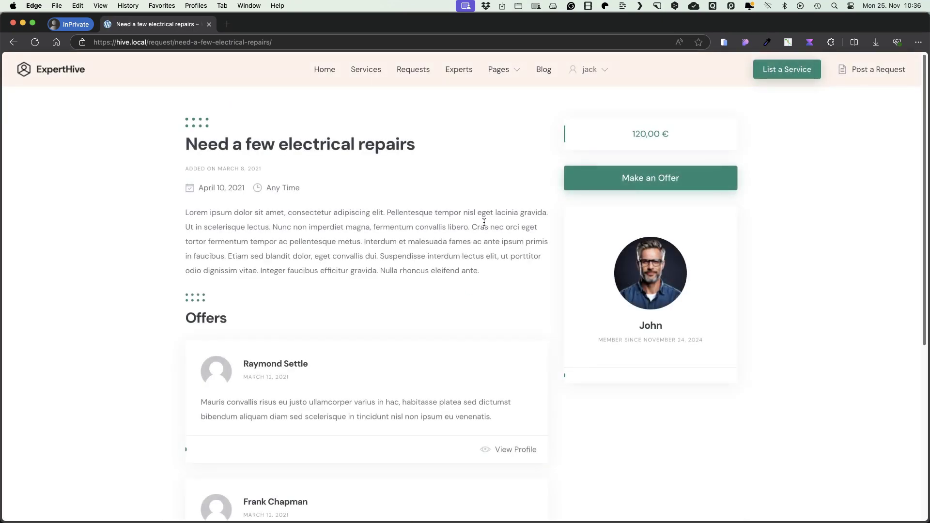
left_click(644, 178)
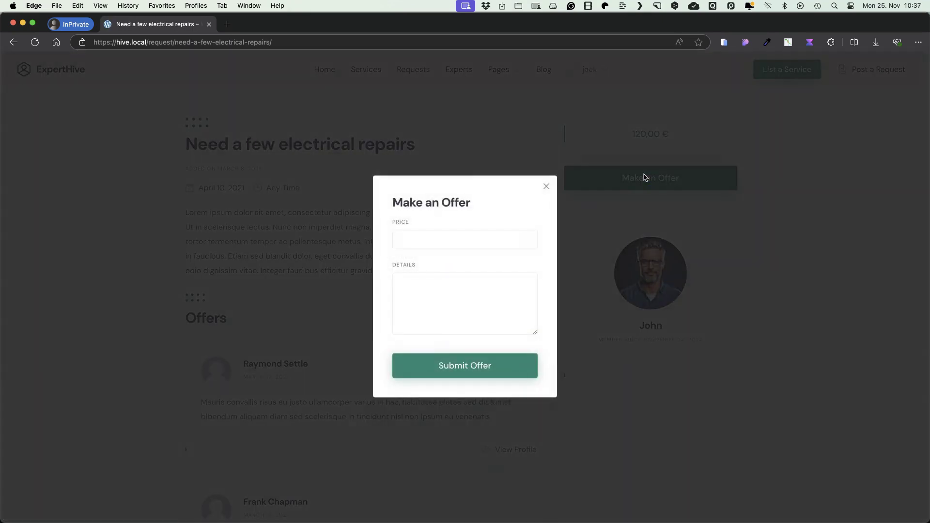
left_click(547, 187)
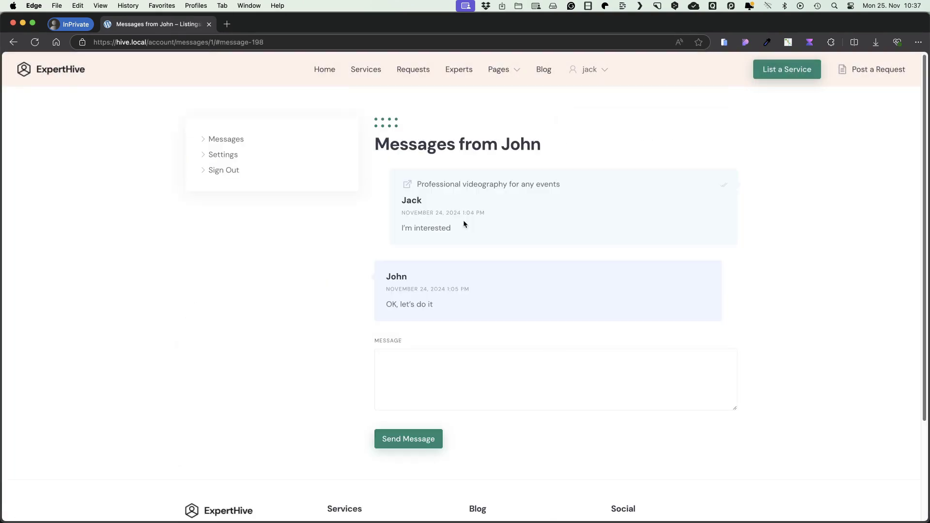
- Open the form for listing a service and examine its fields, including tiers and extras
left_click(779, 71)
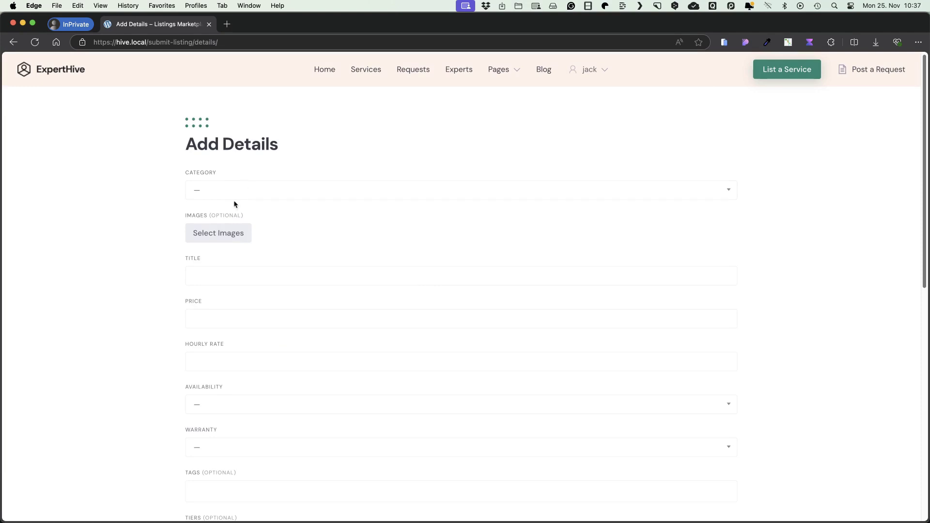
scroll(235, 226, "down", 5)
scroll(234, 223, "down", 8)
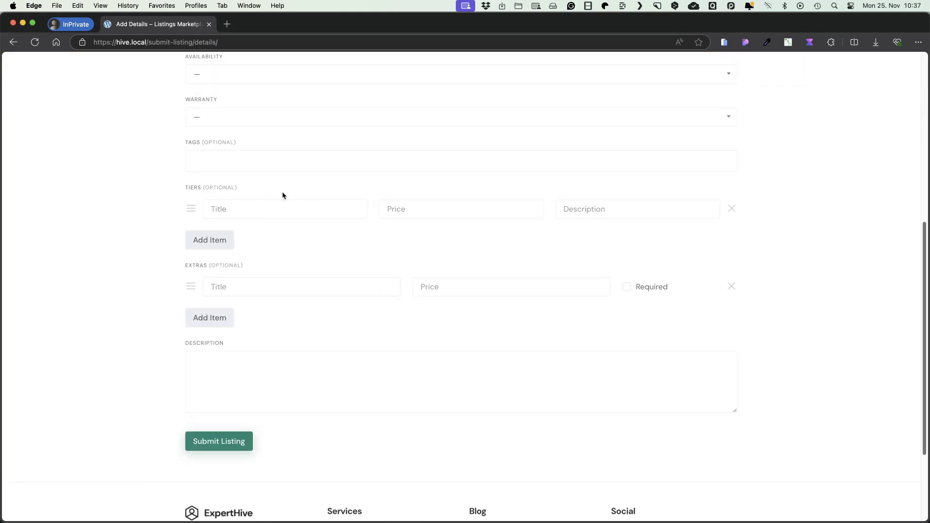
scroll(654, 241, "up", 4)
scroll(654, 240, "up", 10)
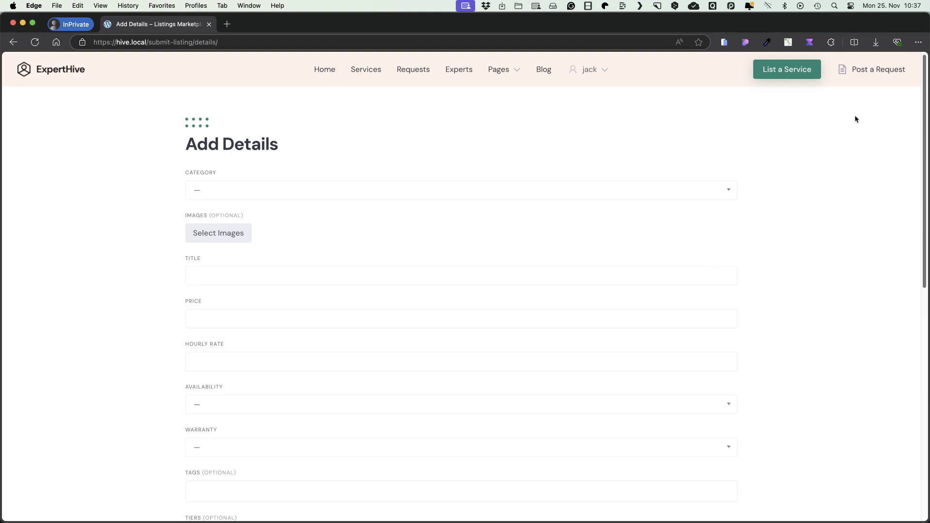
- Open the form for posting a request and examine its fields from category to description
left_click(871, 69)
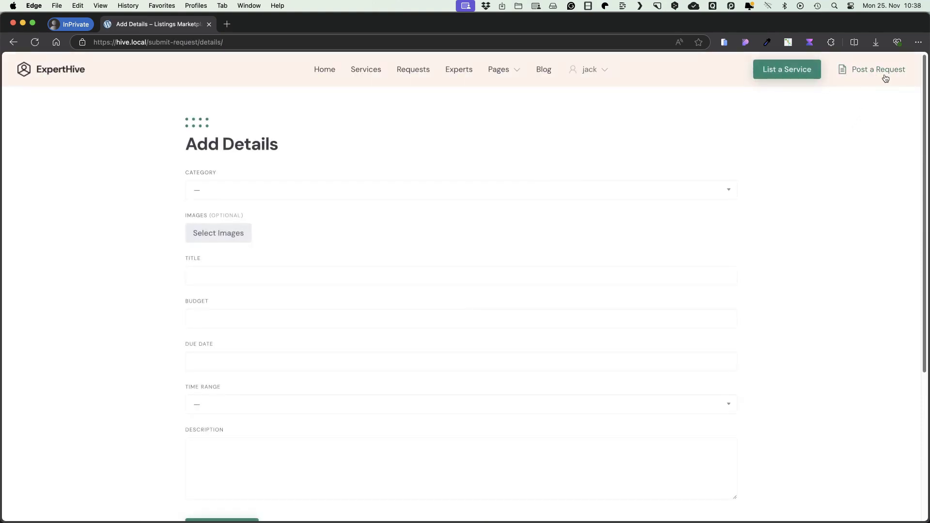
scroll(479, 232, "down", 5)
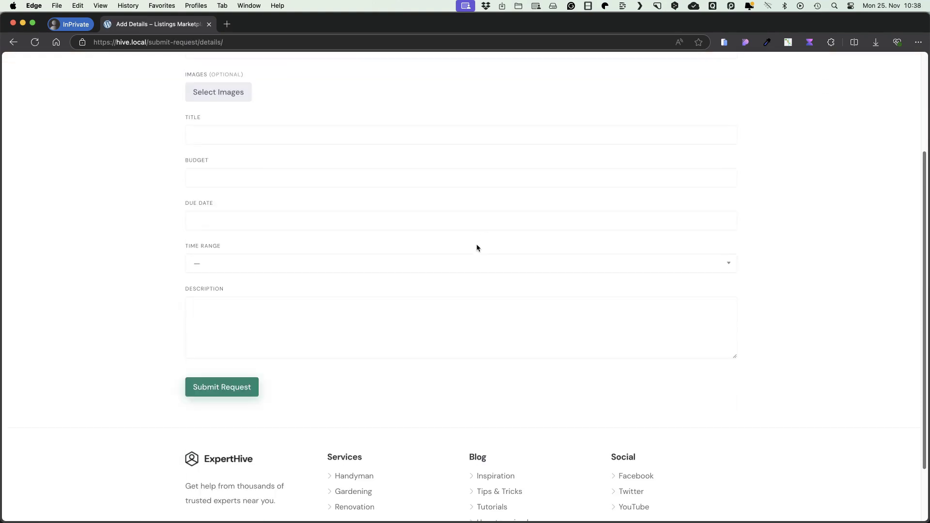
scroll(477, 248, "up", 5)
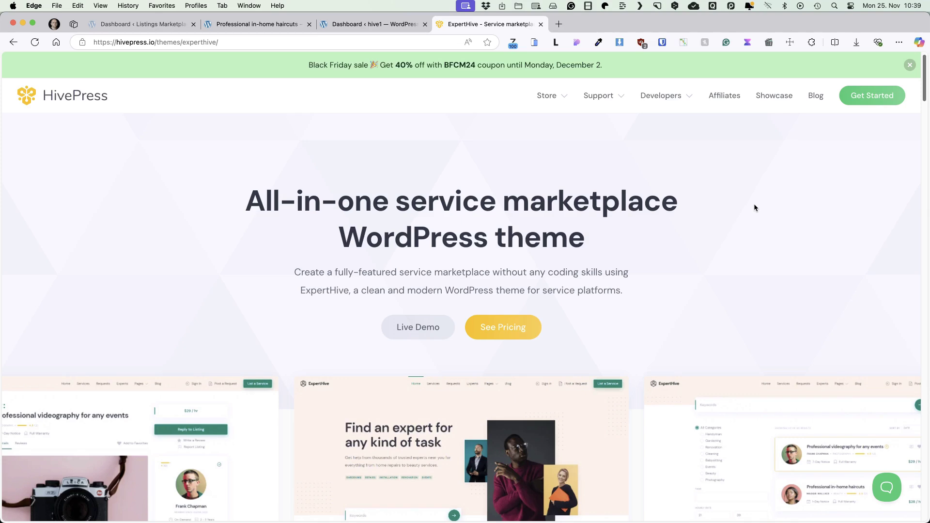
- Review the ExpertHive theme page and its pricing on the HivePress website, and close that page
scroll(746, 202, "down", 5)
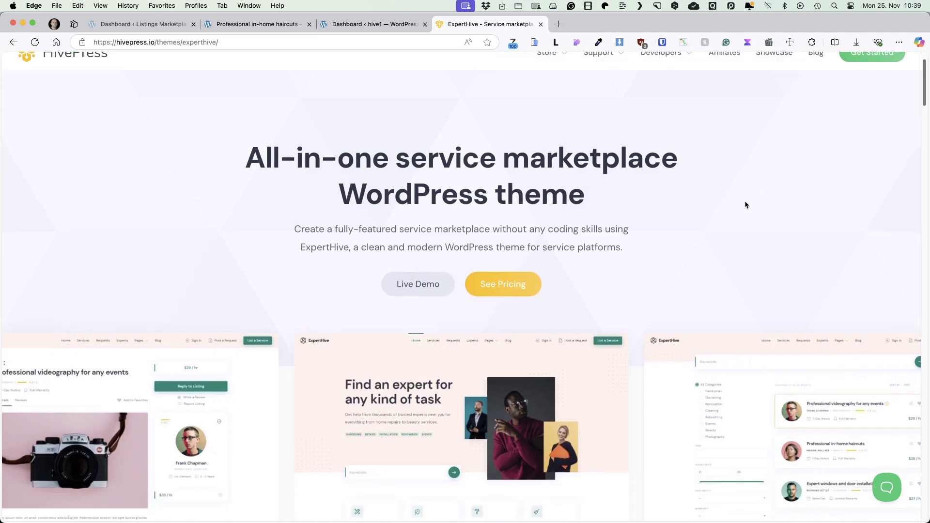
scroll(746, 202, "up", 5)
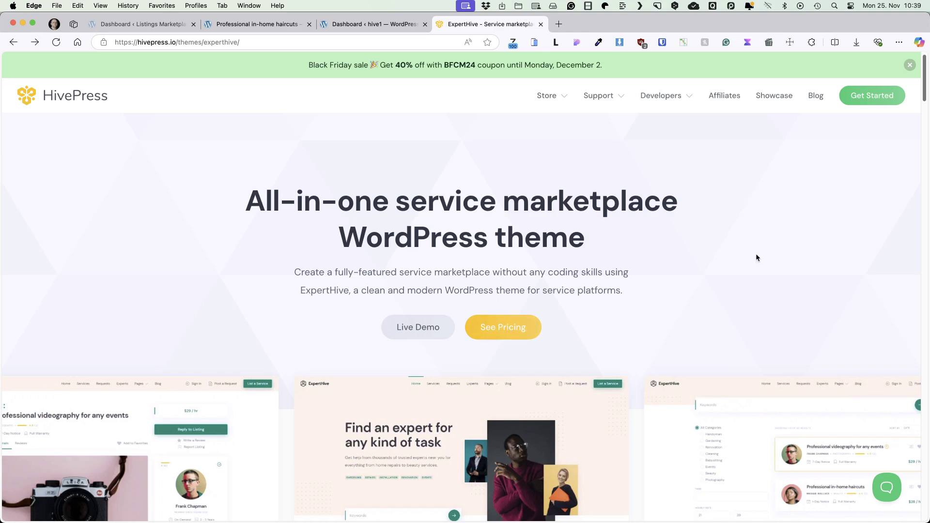
left_click(497, 325)
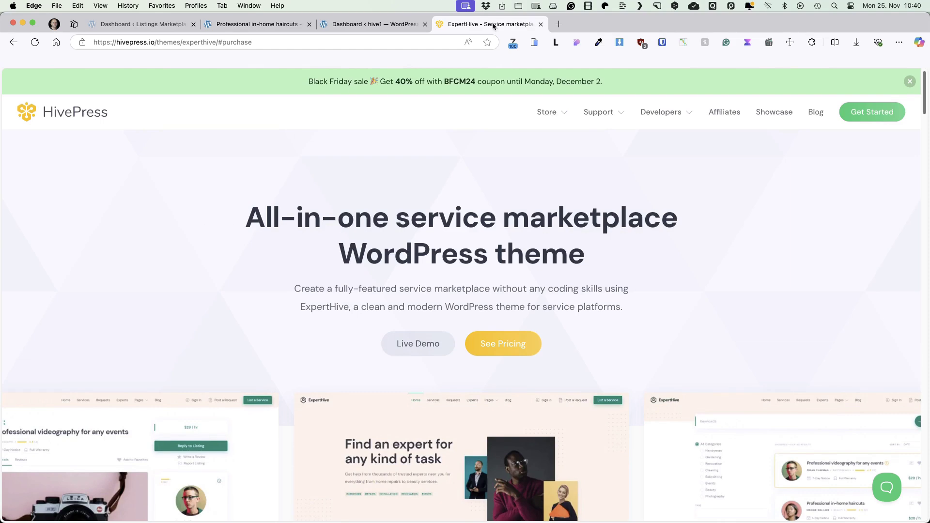
left_click(541, 24)
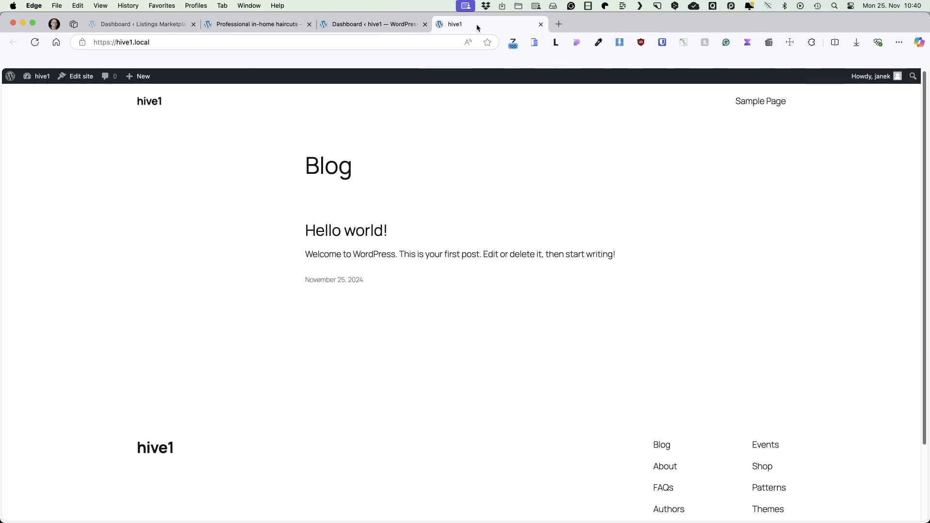
- Install the theme from experthive.zip on the hive1 WordPress site and activate it
left_click(407, 25)
mouse_move(41, 232)
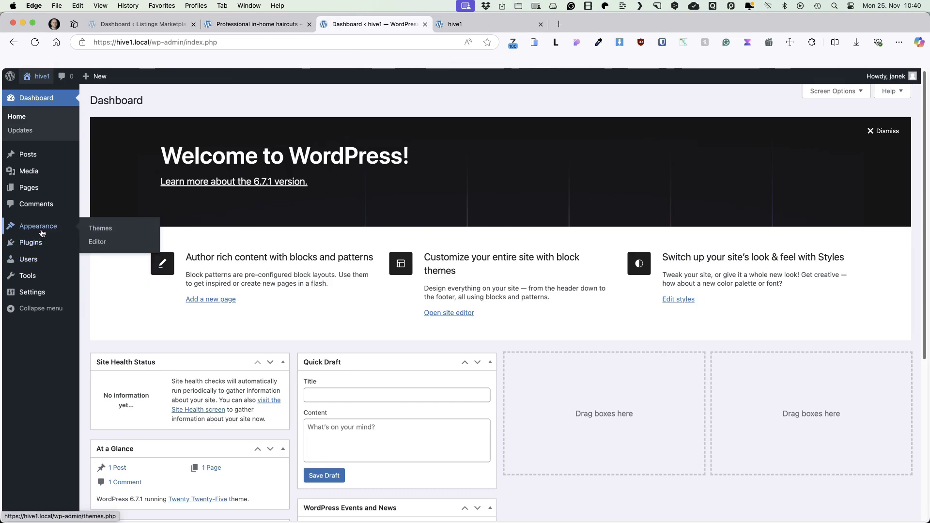
left_click(107, 232)
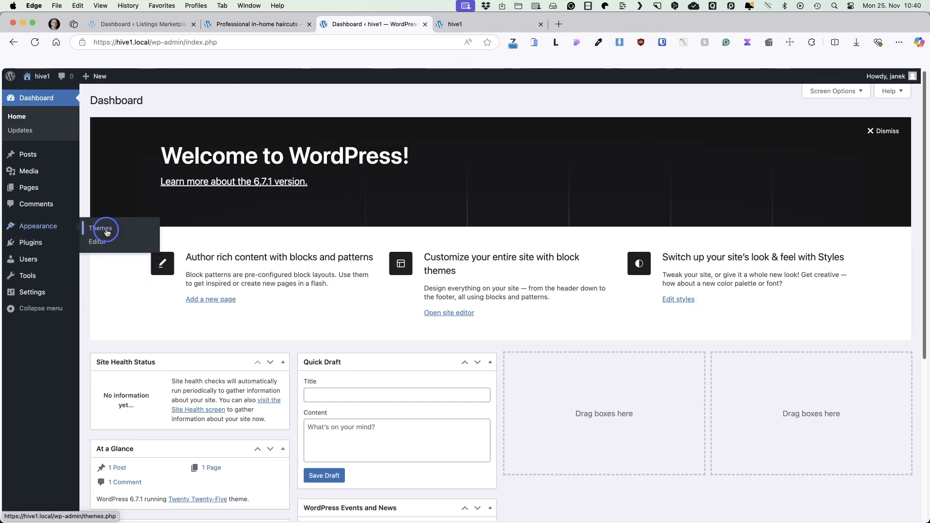
left_click(193, 103)
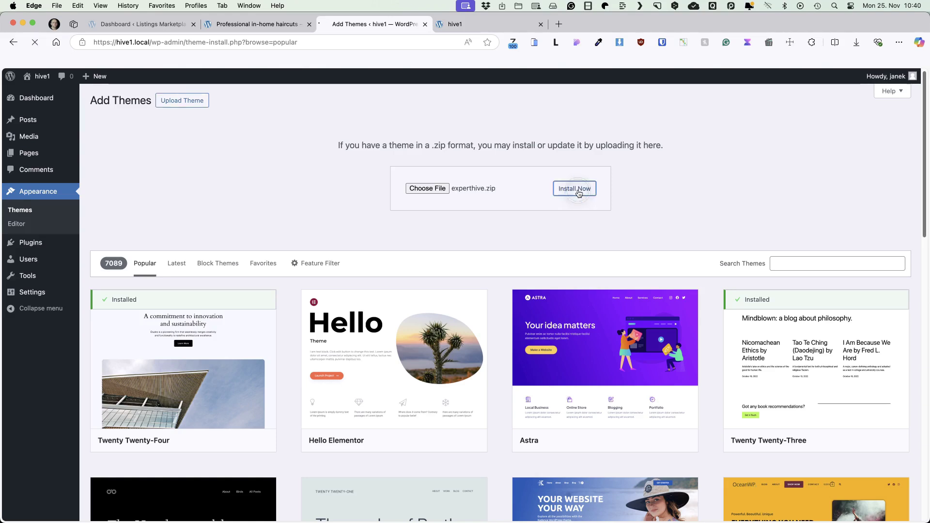
left_click(574, 188)
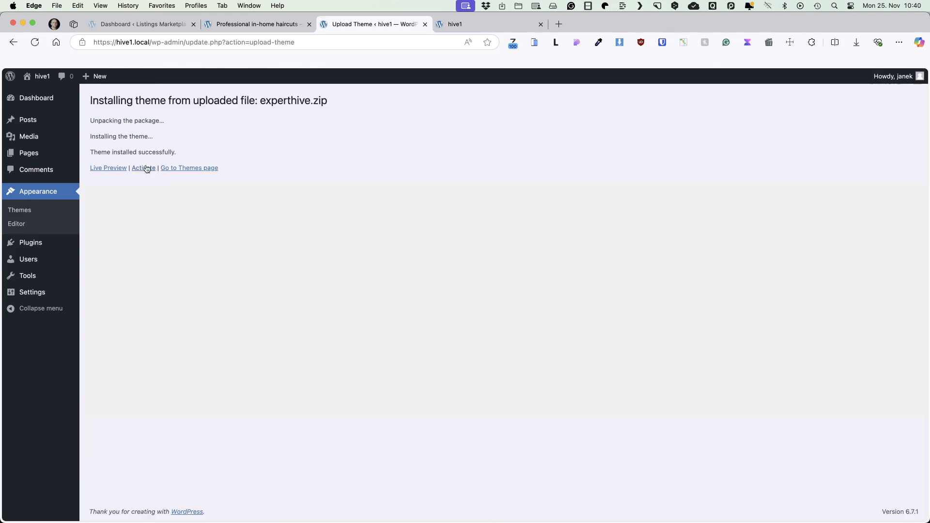
left_click(144, 168)
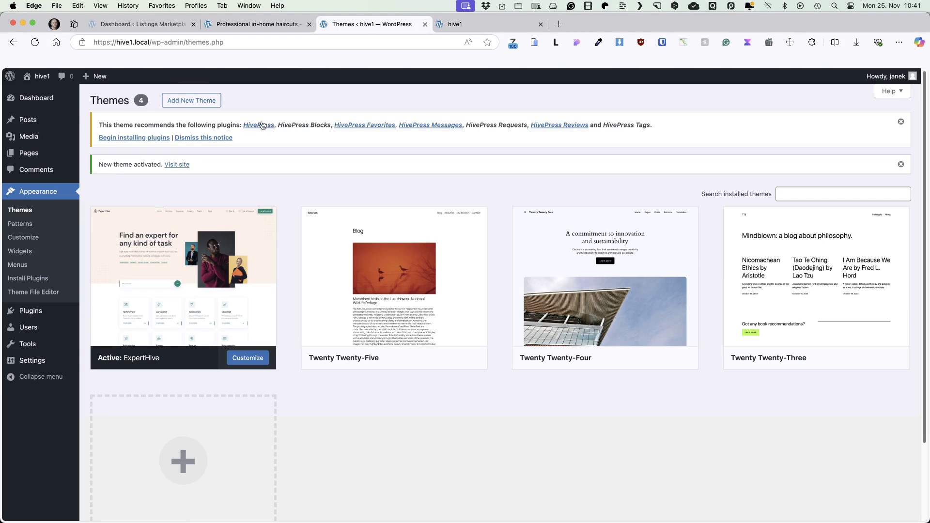
- Install all the HivePress plugins recommended by the theme in one bulk operation
left_click(132, 138)
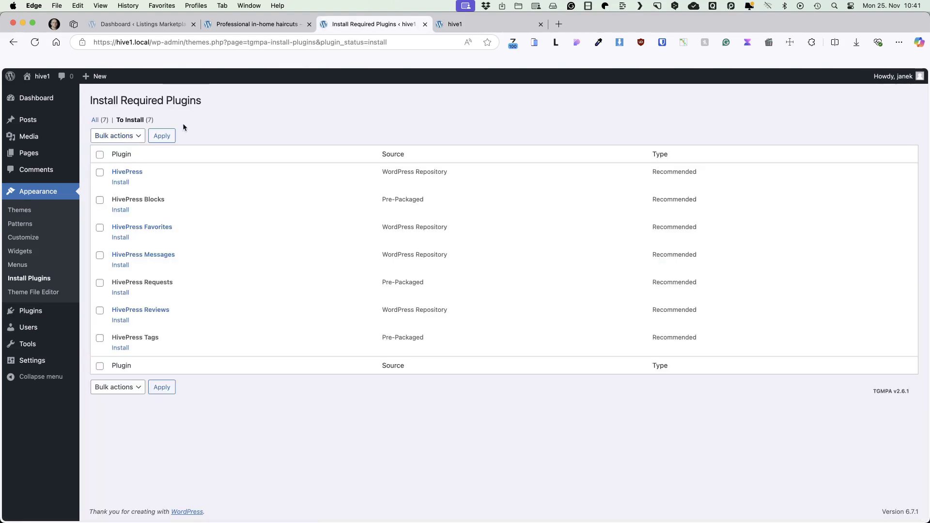
left_click(100, 155)
left_click(123, 141)
left_click(119, 146)
left_click(162, 137)
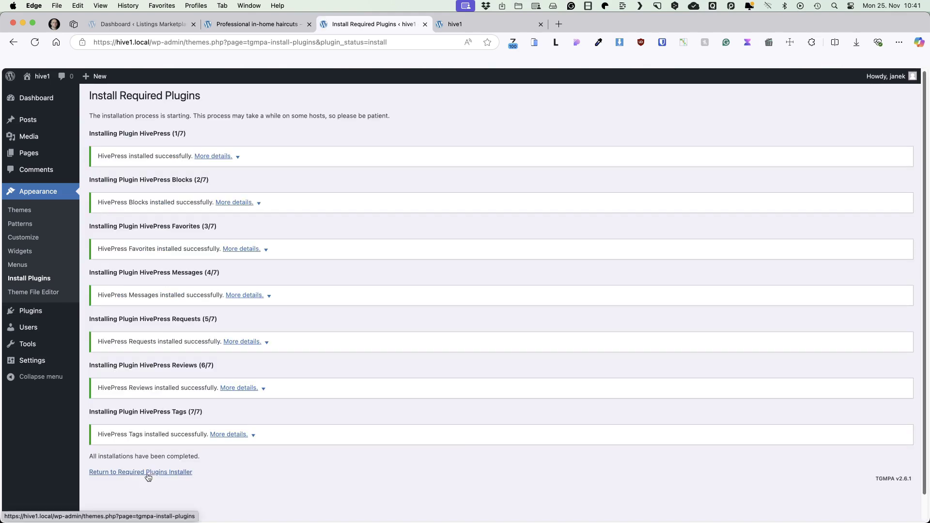
- Return to the required plugins list and bulk-activate all the installed HivePress plugins
left_click(146, 472)
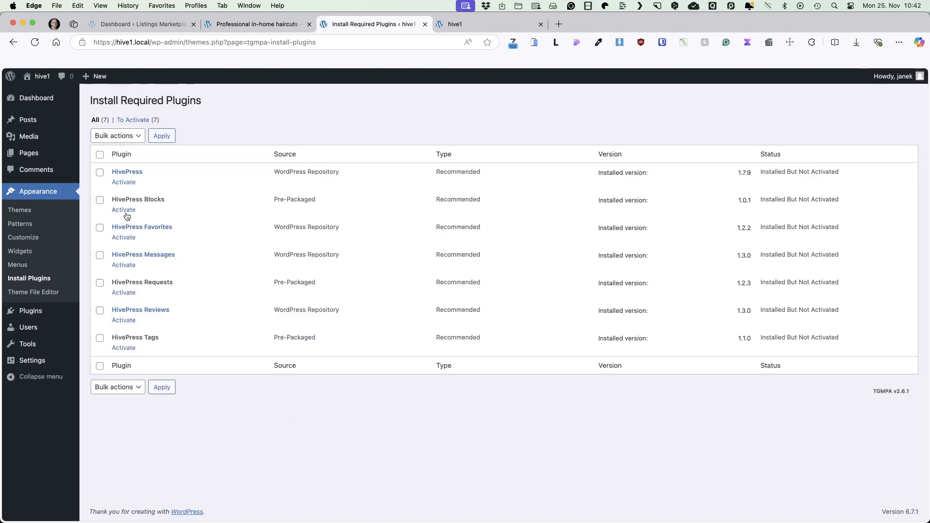
left_click(100, 154)
left_click(130, 138)
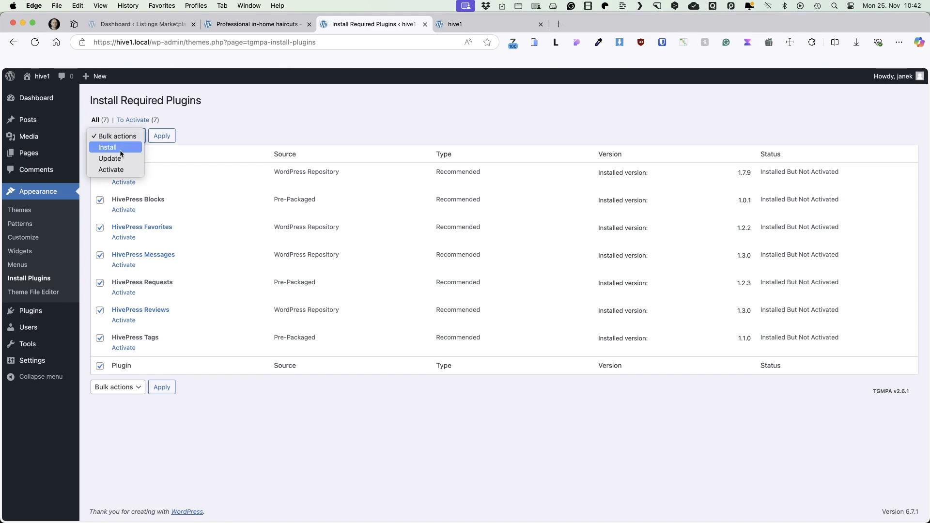
left_click(114, 169)
left_click(162, 136)
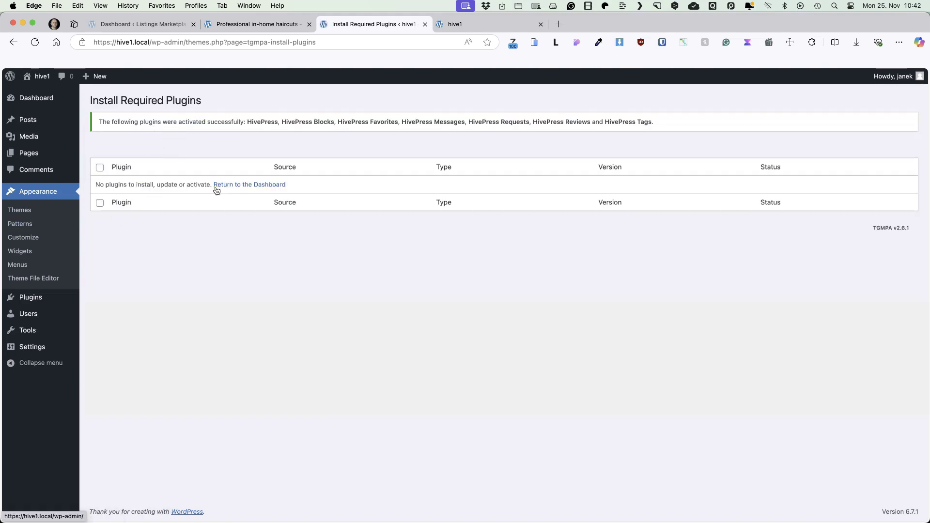
- Look over the new HivePress admin sections and view the hive1 front end in a new tab
key("super+bracketleft")
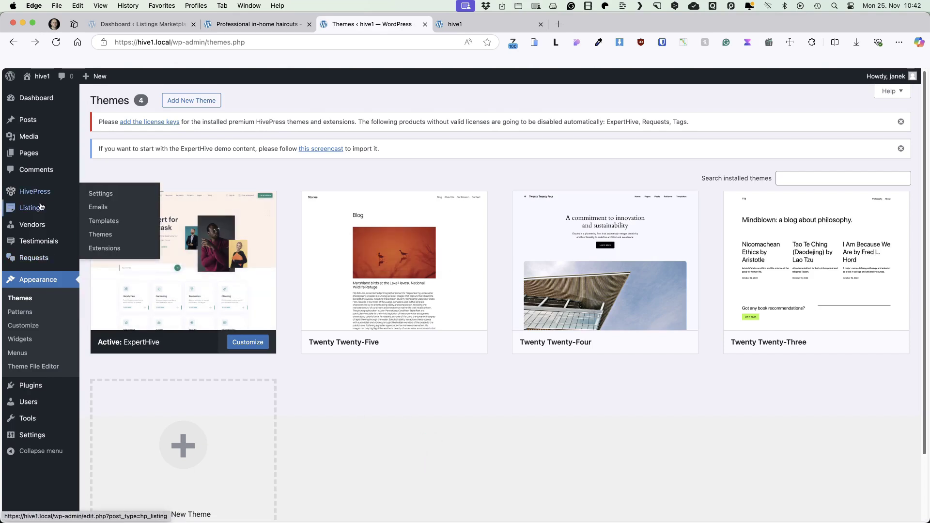
mouse_move(38, 260)
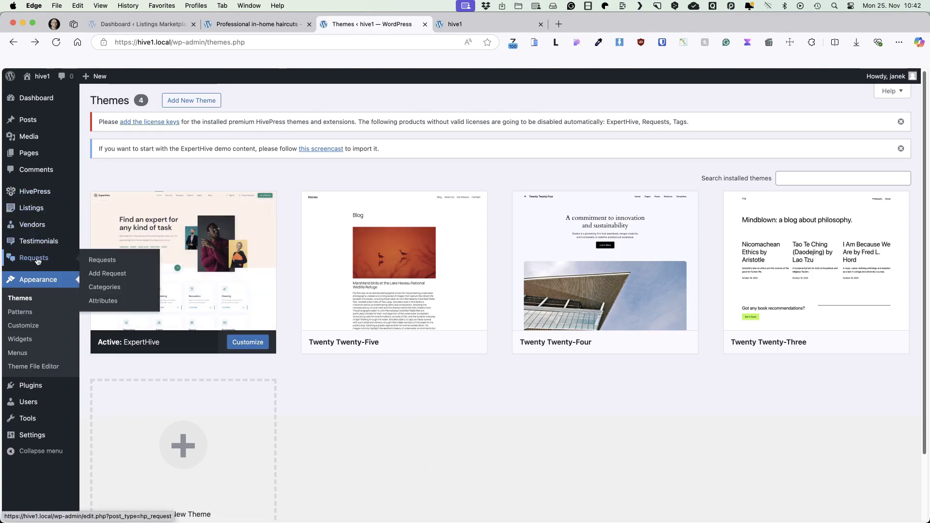
left_click(34, 80, "super")
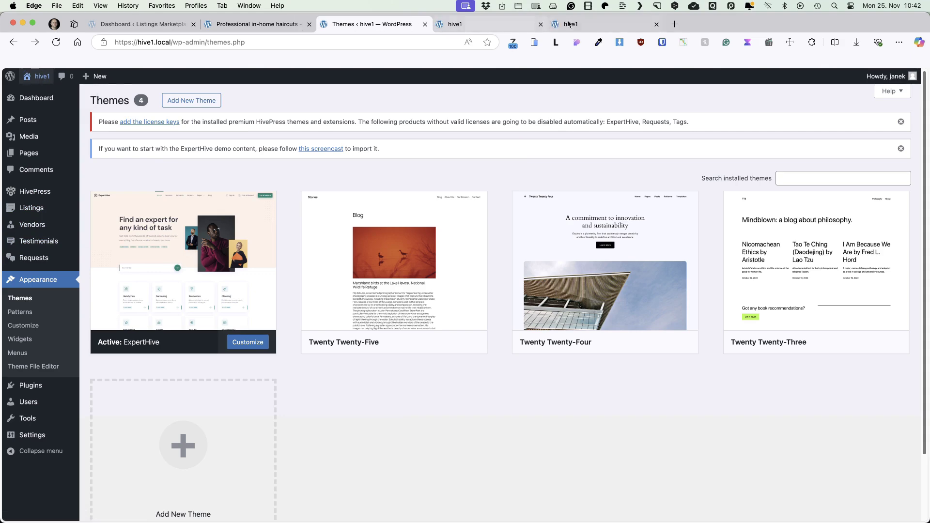
left_click(569, 23)
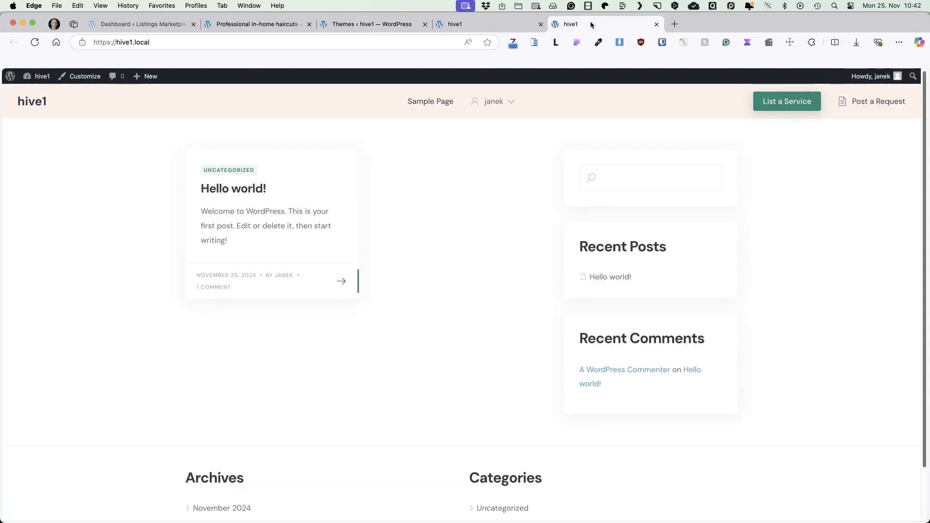
- Find the One Click Demo Import plugin by searching for "one click demo" on the hive1 site, then install and activate it
left_click(365, 27)
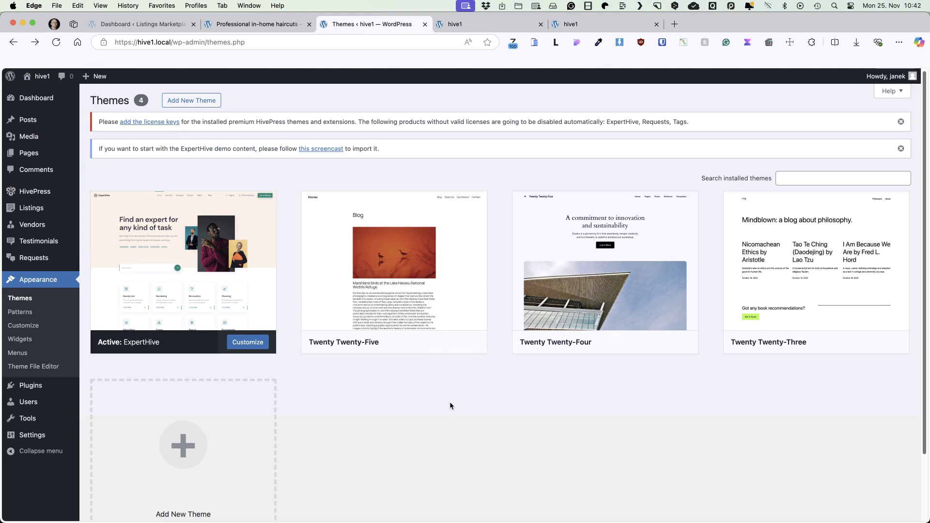
mouse_move(30, 386)
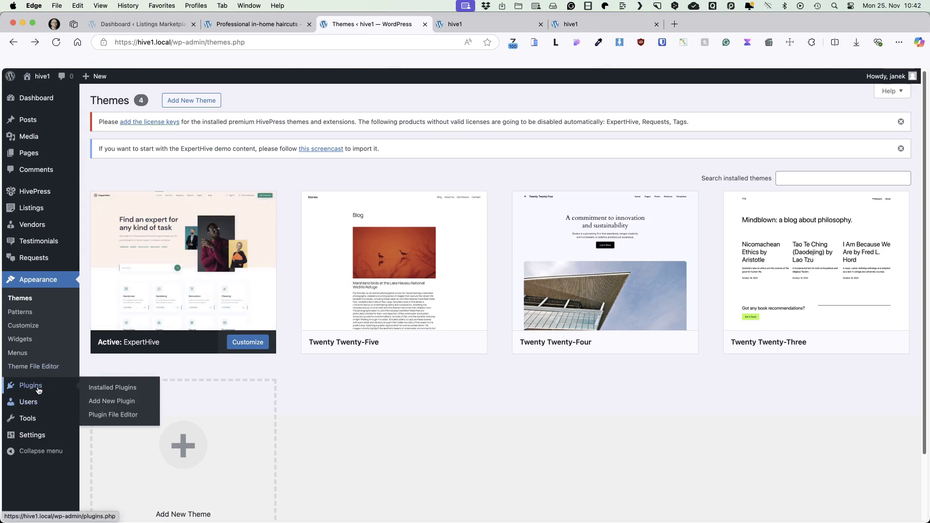
left_click(114, 402)
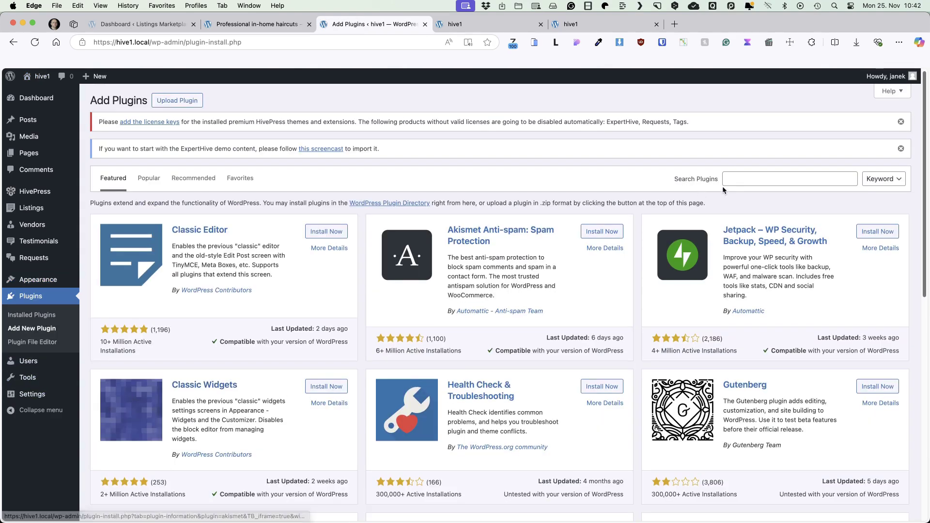
left_click(758, 178)
type("one click demo")
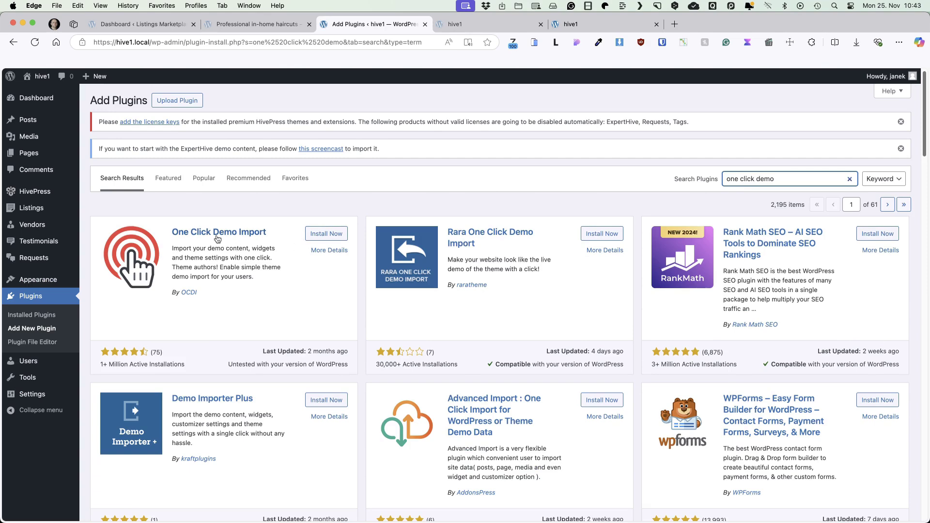
left_click(334, 236)
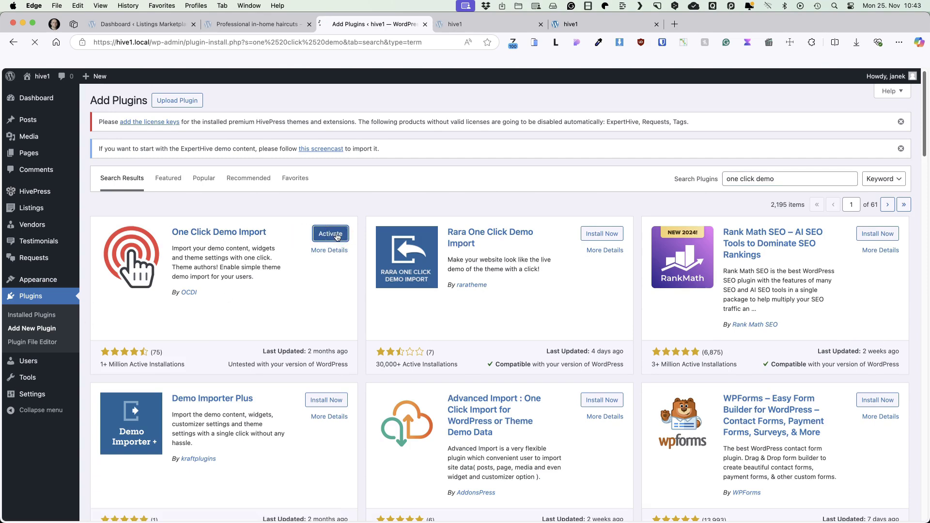
left_click(337, 234)
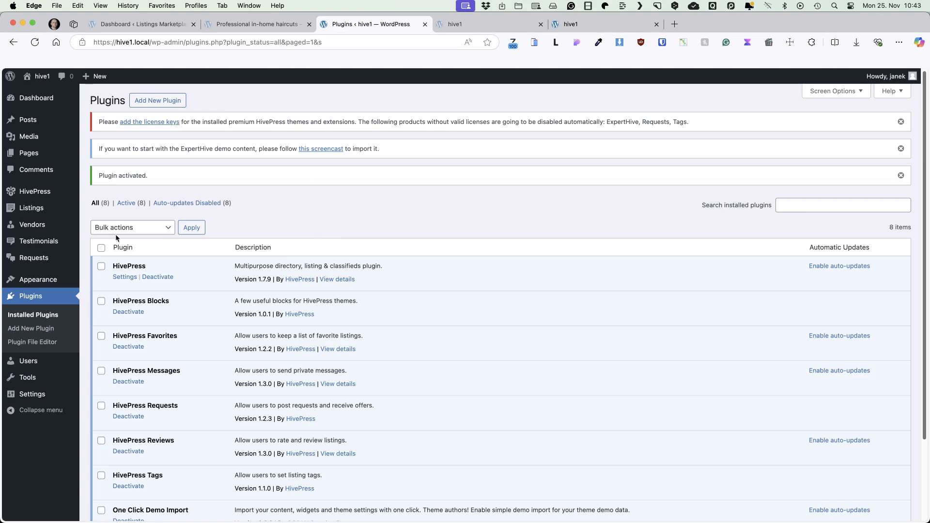
- Import the ExpertHive demo data, including WPForms as the only additional recommended plugin
mouse_move(51, 280)
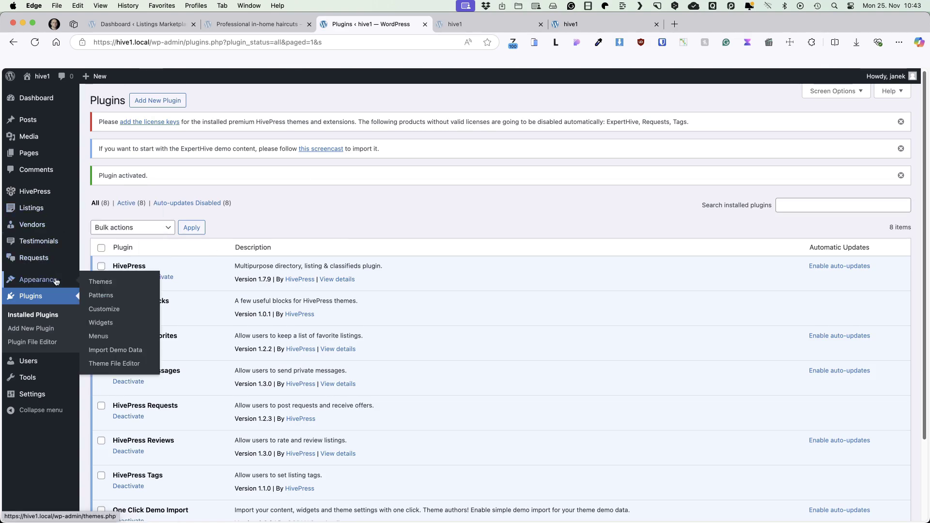
left_click(131, 353)
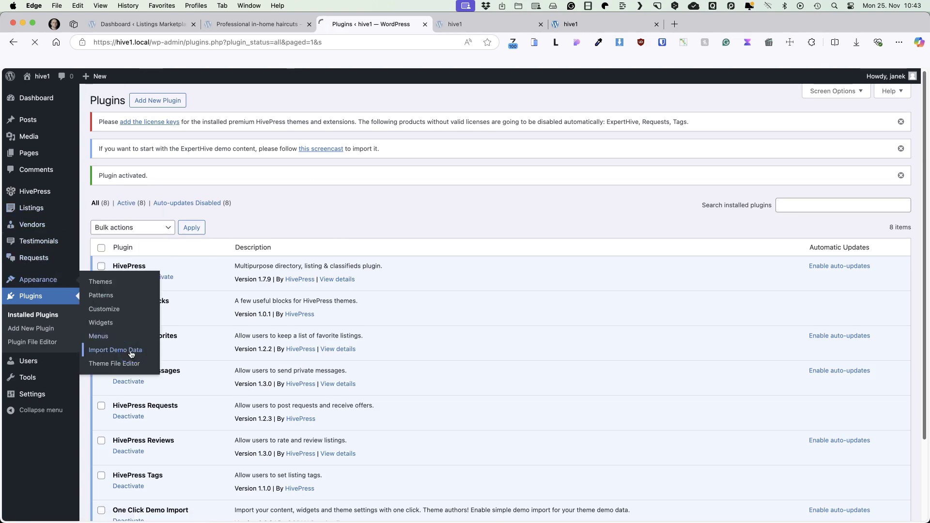
scroll(366, 249, "down", 3)
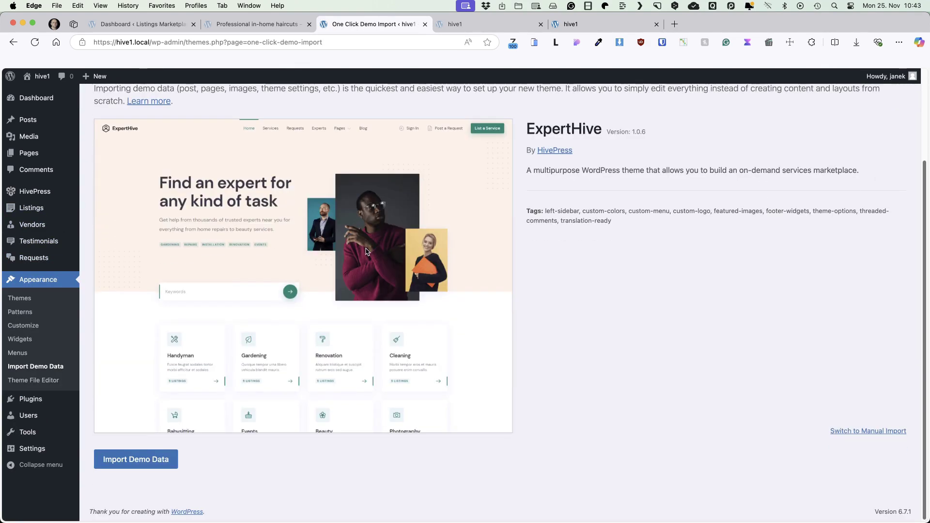
left_click(137, 459)
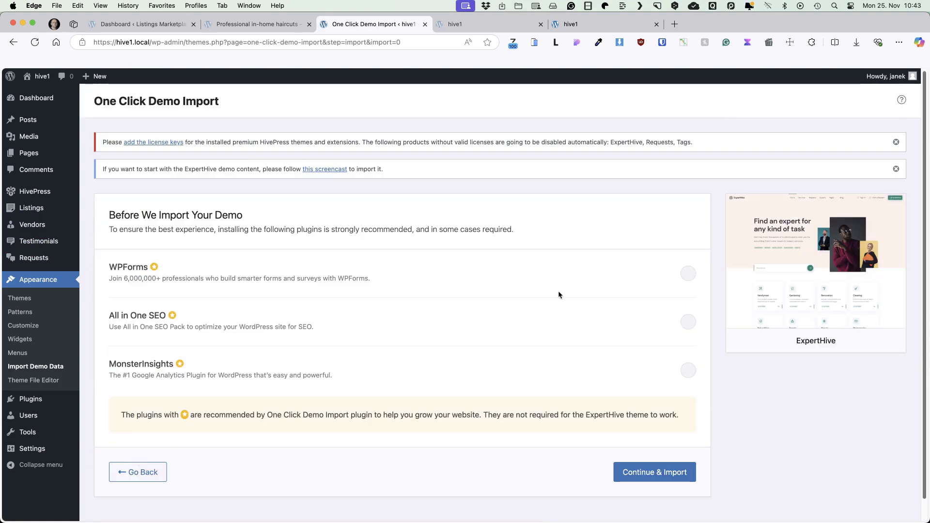
left_click(688, 274)
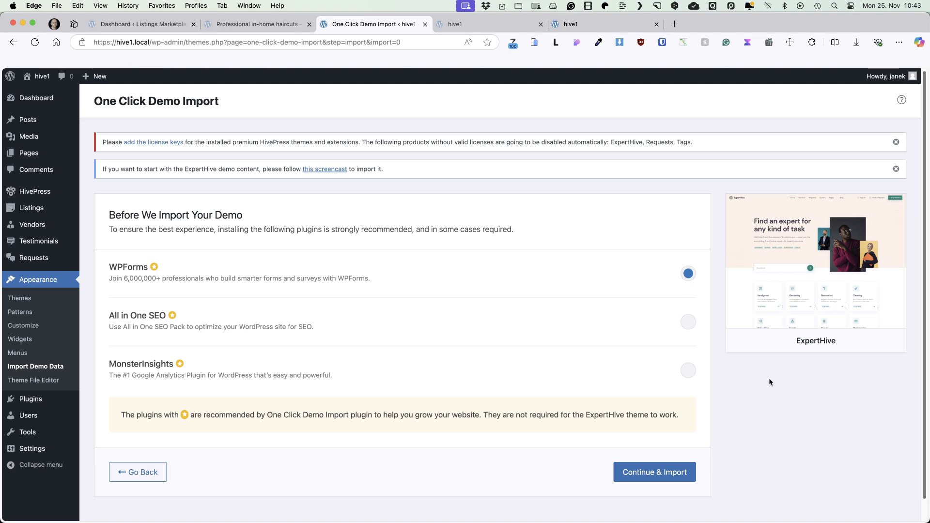
left_click(657, 476)
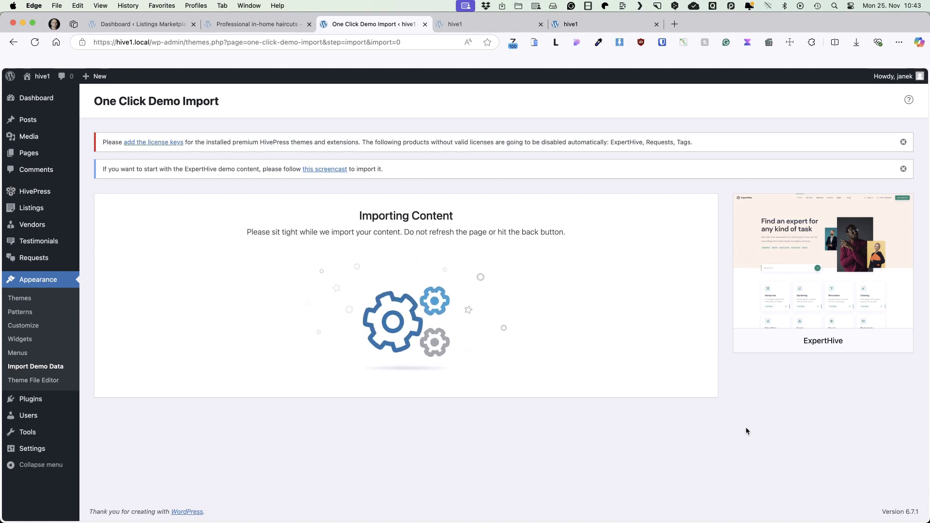
- Open the hive1 front end in a new tab and look over the imported homepage and its sections
left_click(473, 404)
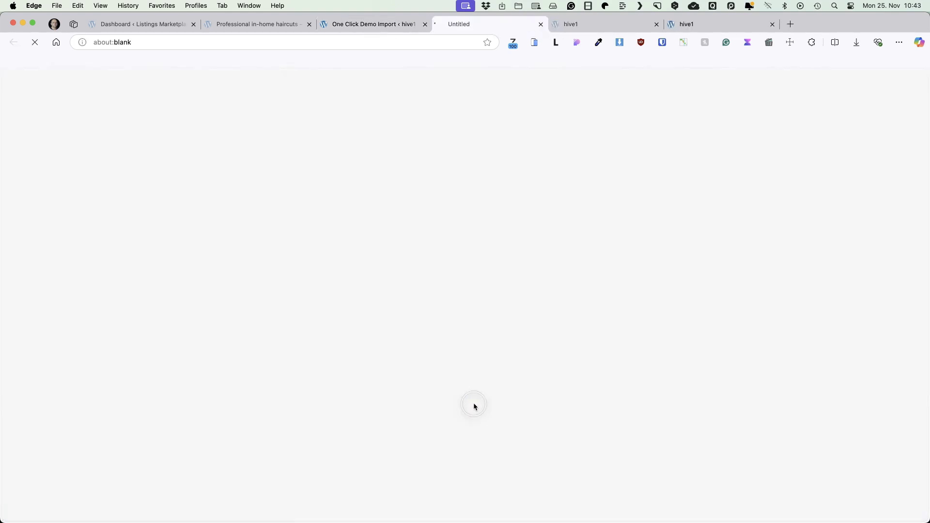
scroll(420, 206, "down", 3)
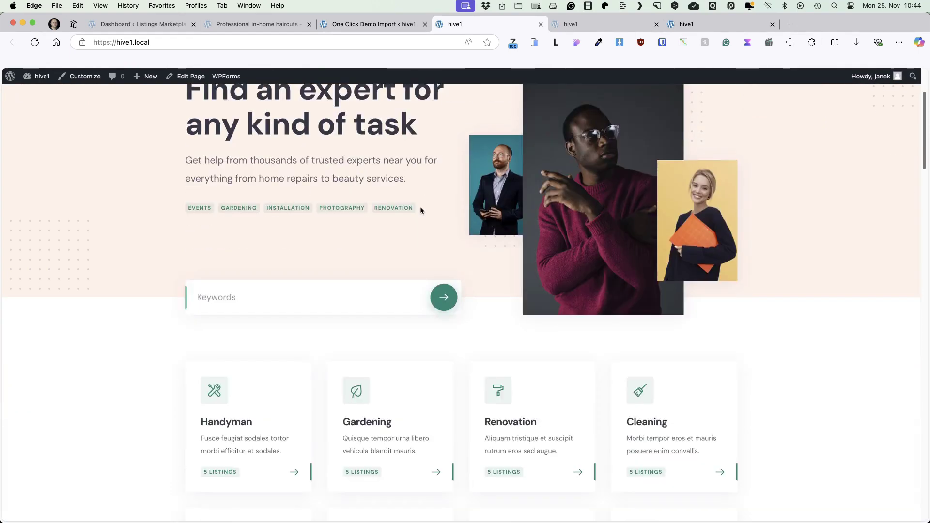
scroll(420, 206, "down", 12)
scroll(432, 212, "up", 15)
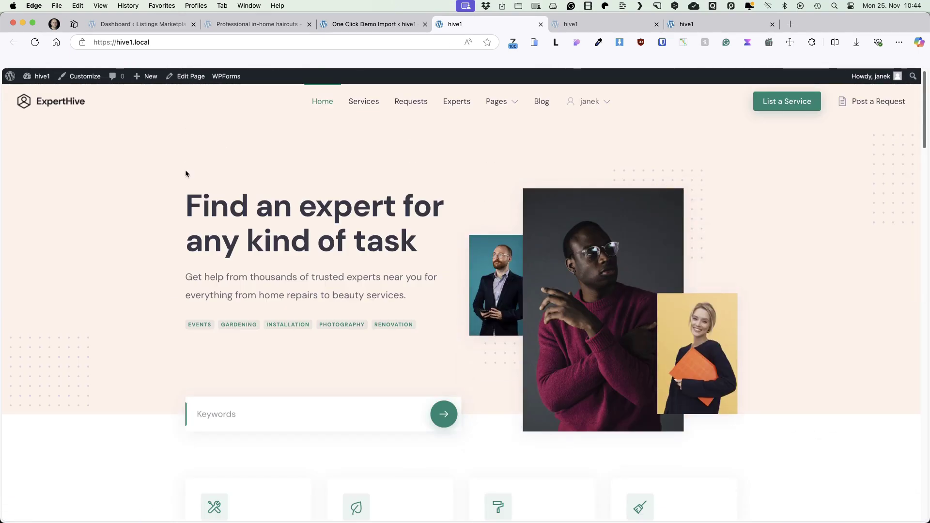
scroll(185, 173, "down", 8)
scroll(187, 172, "down", 12)
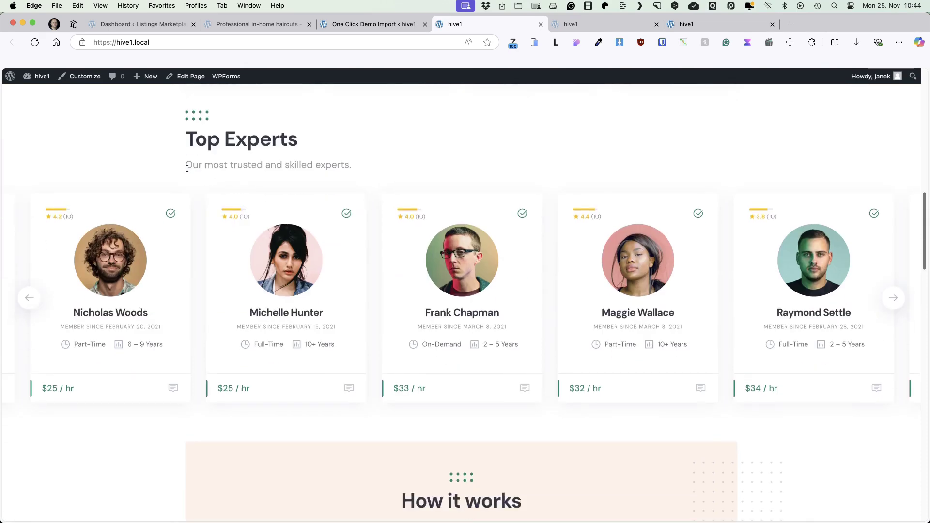
scroll(184, 182, "up", 5)
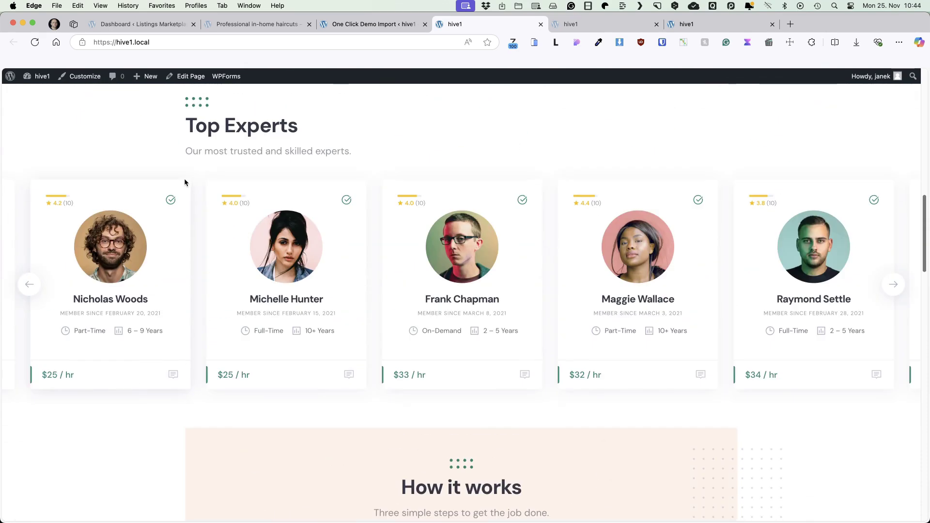
scroll(268, 126, "up", 15)
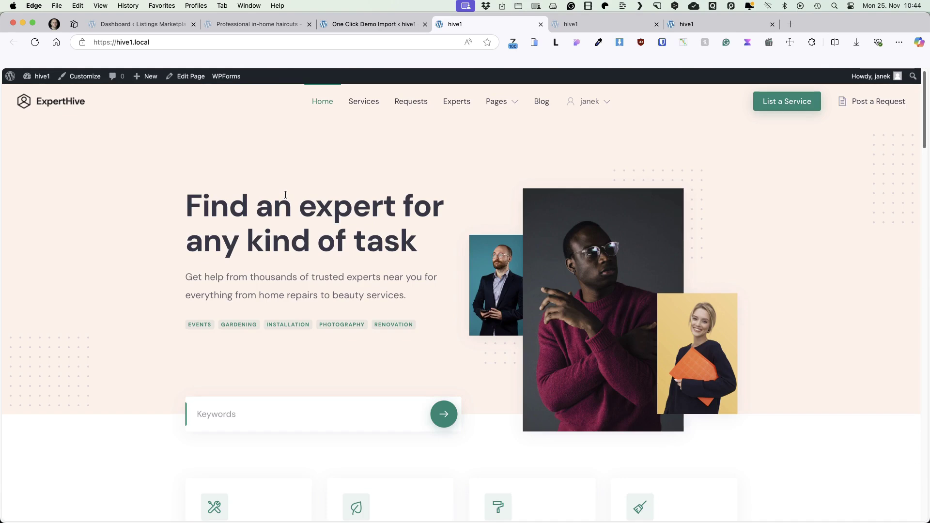
scroll(284, 194, "down", 15)
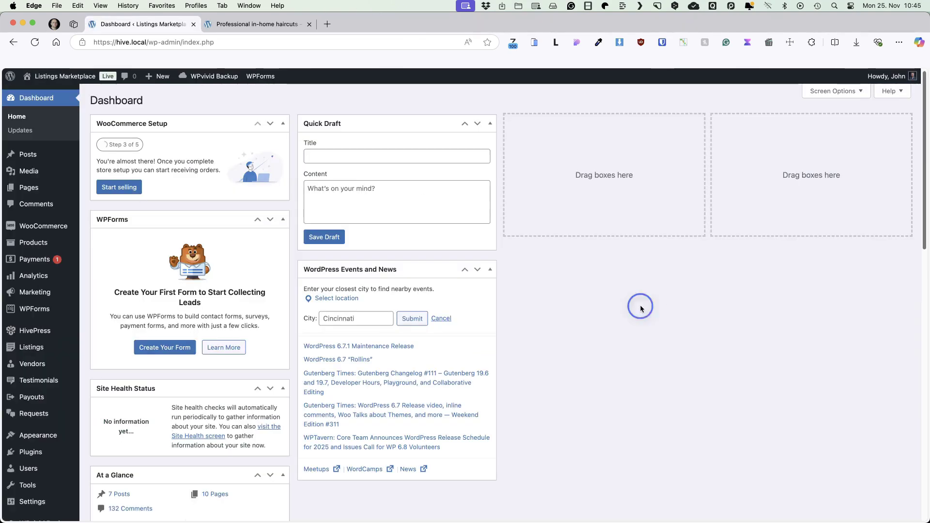
- Review the Site Identity, Colors and Fonts options in the Listings Marketplace site's theme customizer, then close it
mouse_move(33, 435)
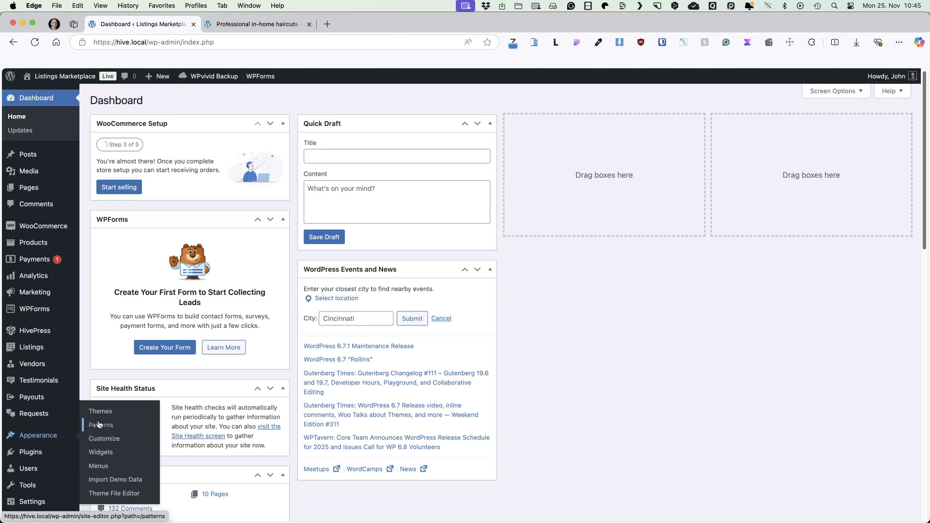
left_click(109, 442)
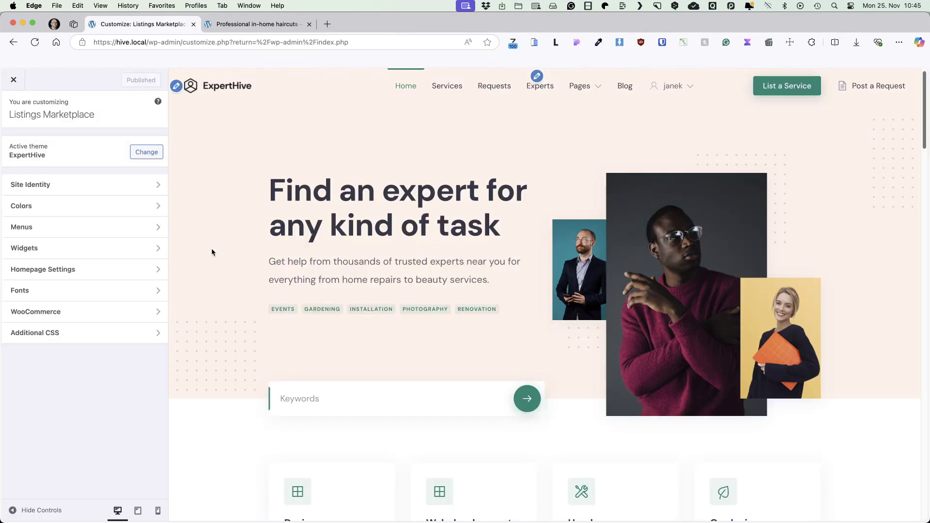
left_click(176, 86)
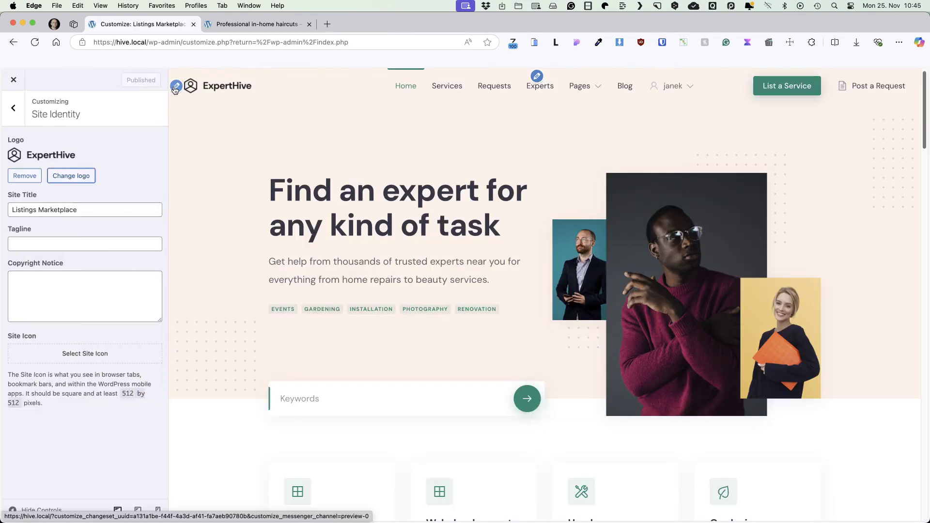
left_click(13, 107)
left_click(43, 208)
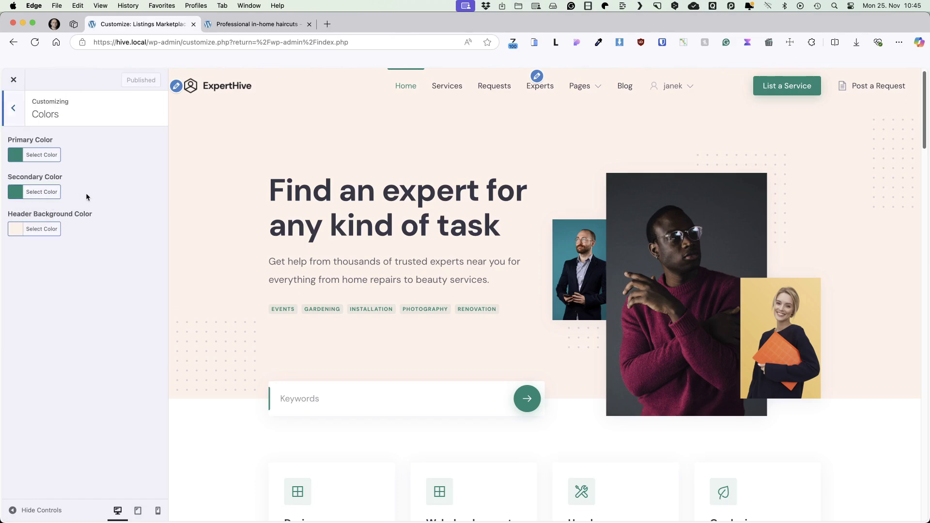
left_click(11, 104)
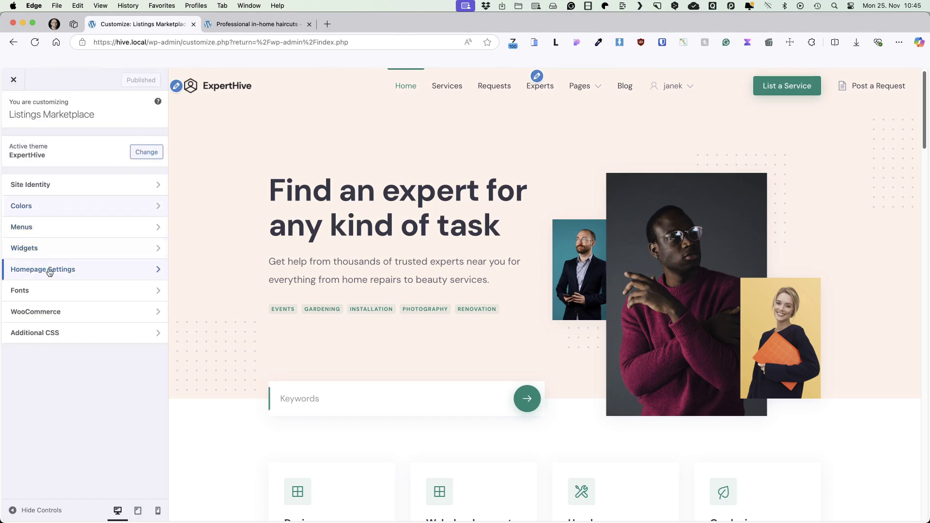
left_click(41, 292)
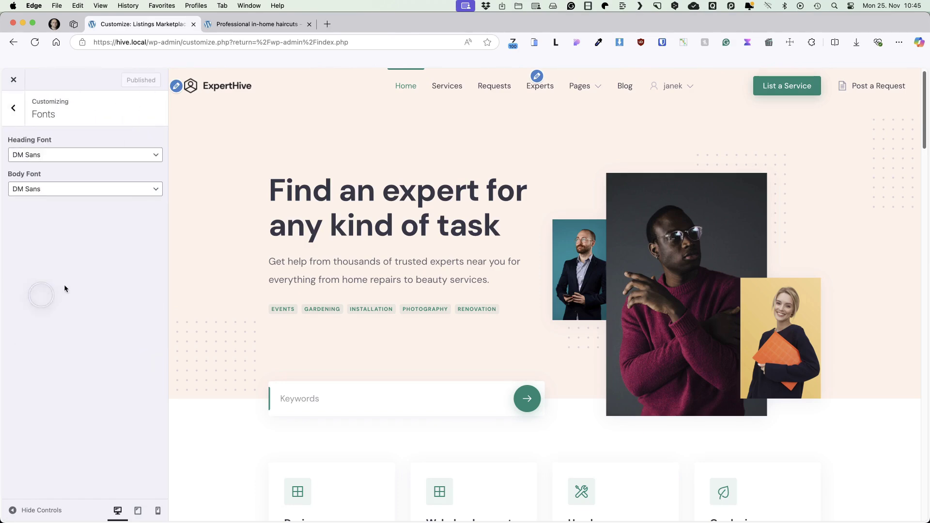
left_click(14, 108)
left_click(14, 108)
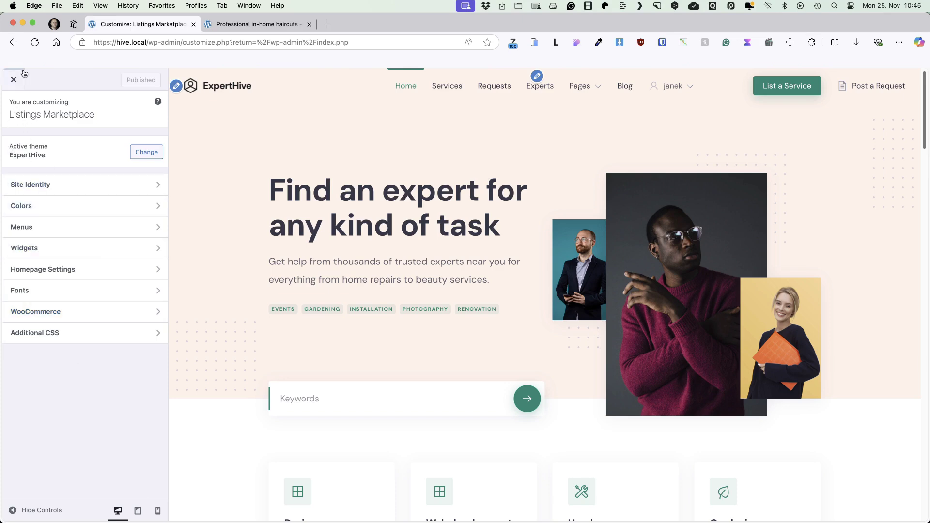
left_click(15, 84)
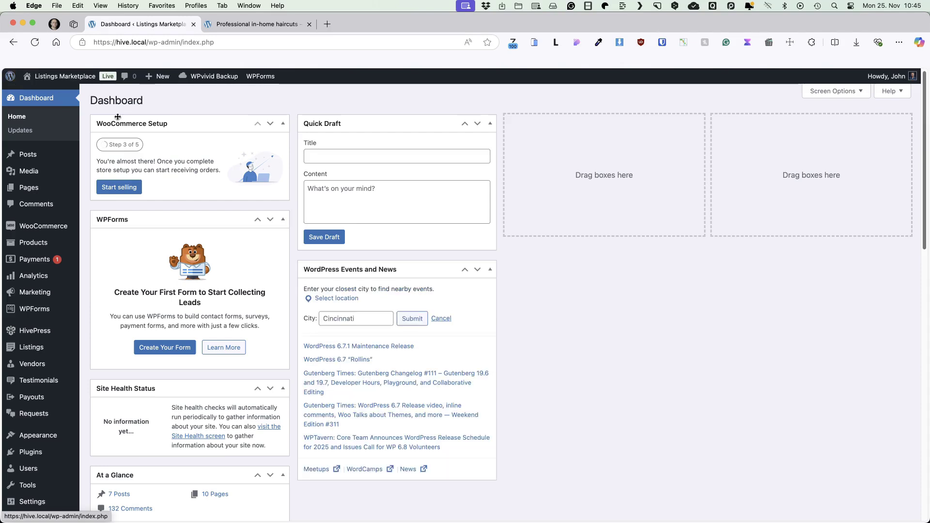
- Open the HivePress settings and review the Listings display options, including the listings page choices, listings per page, title and images
mouse_move(44, 335)
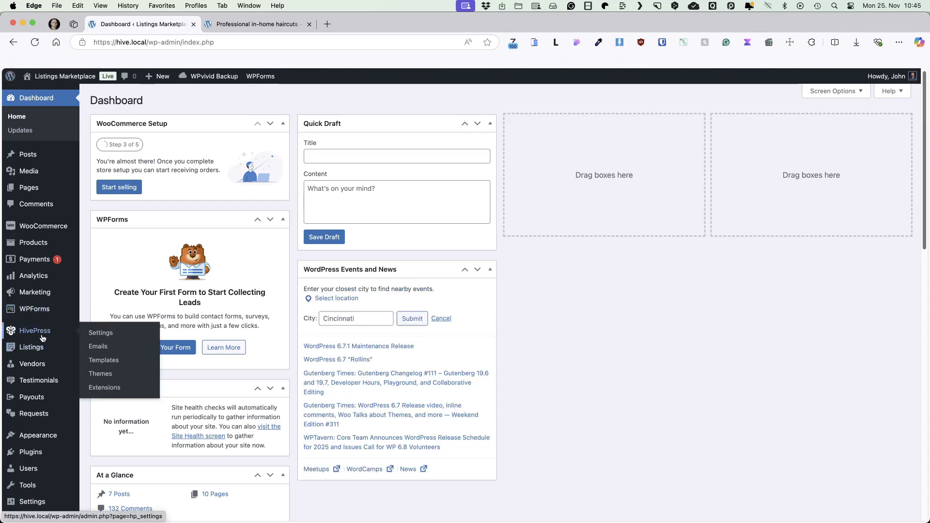
left_click(110, 333)
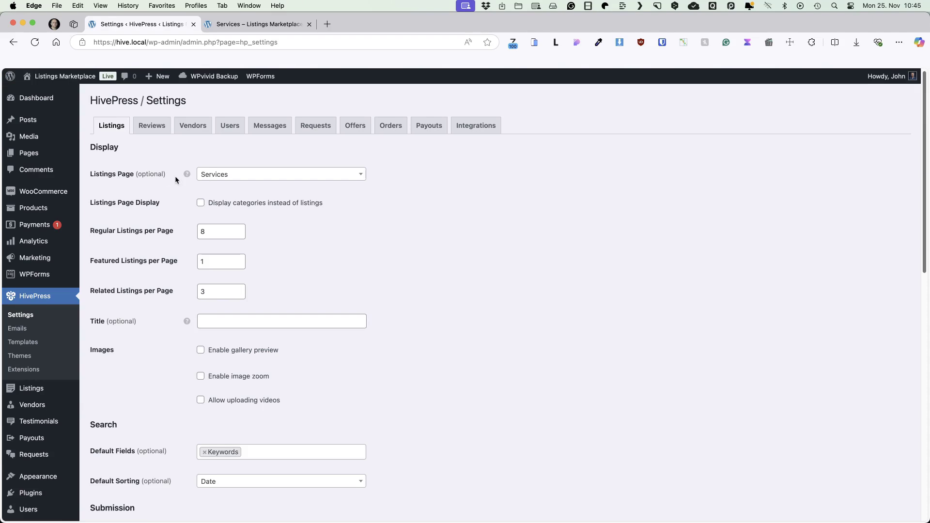
left_click(234, 179)
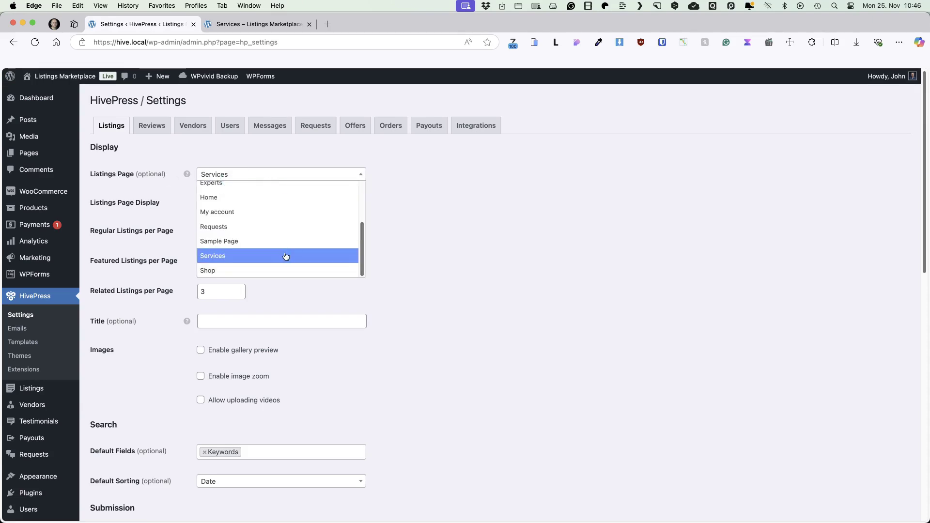
left_click(525, 234)
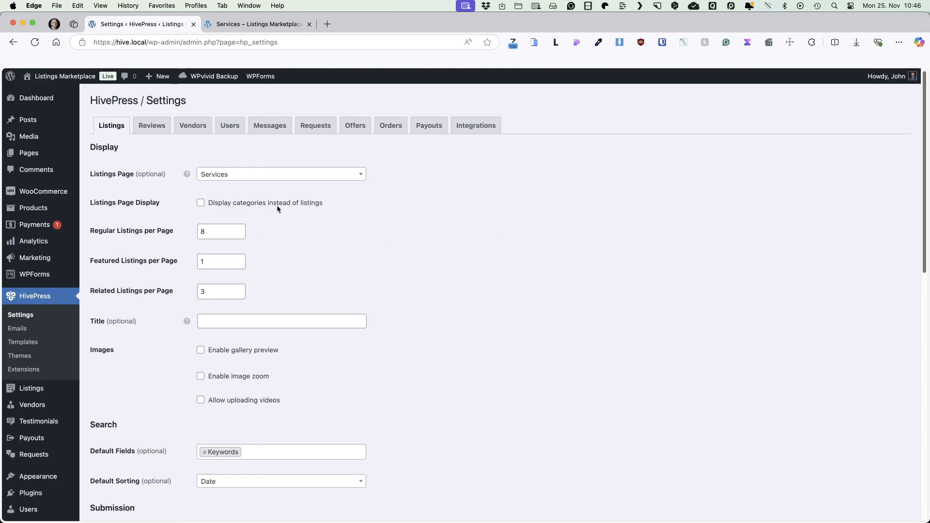
scroll(389, 213, "down", 3)
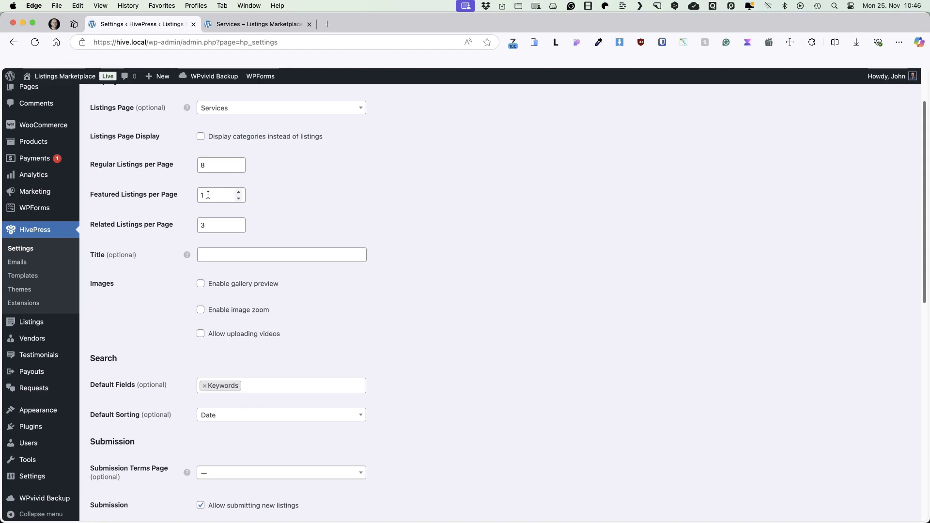
scroll(208, 195, "down", 1)
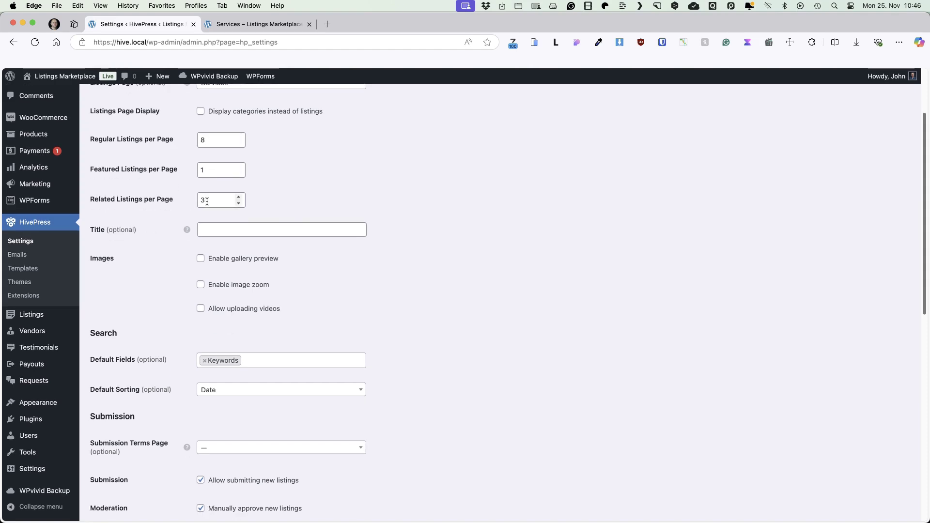
scroll(520, 191, "down", 2)
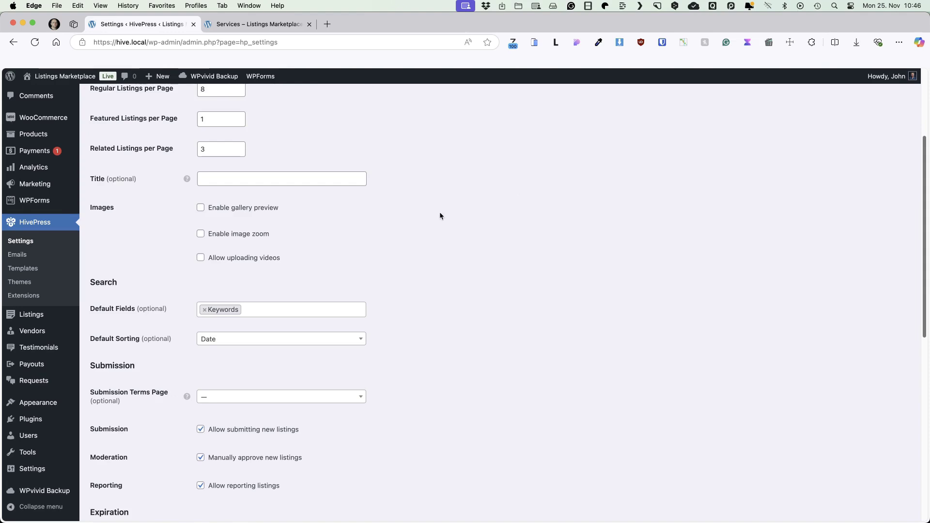
mouse_move(187, 181)
scroll(234, 162, "down", 2)
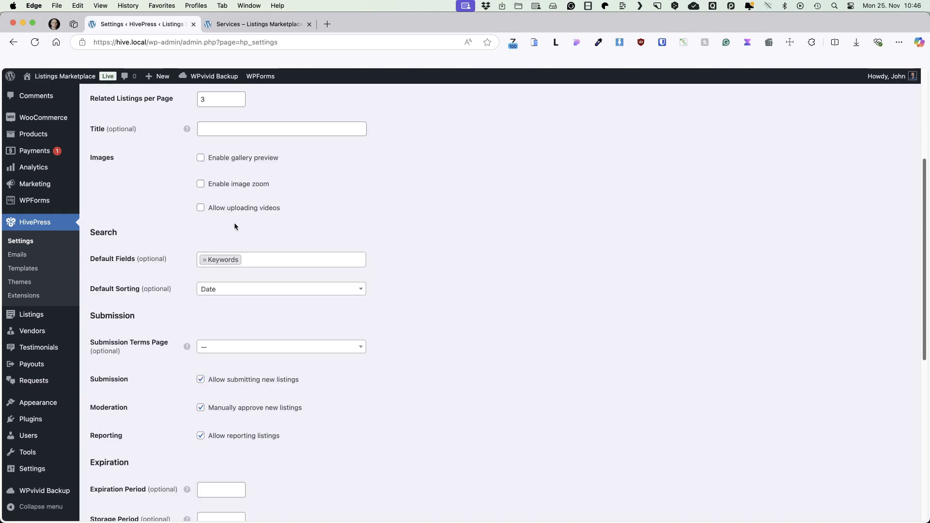
left_click(460, 208)
scroll(417, 227, "down", 3)
scroll(441, 227, "down", 1)
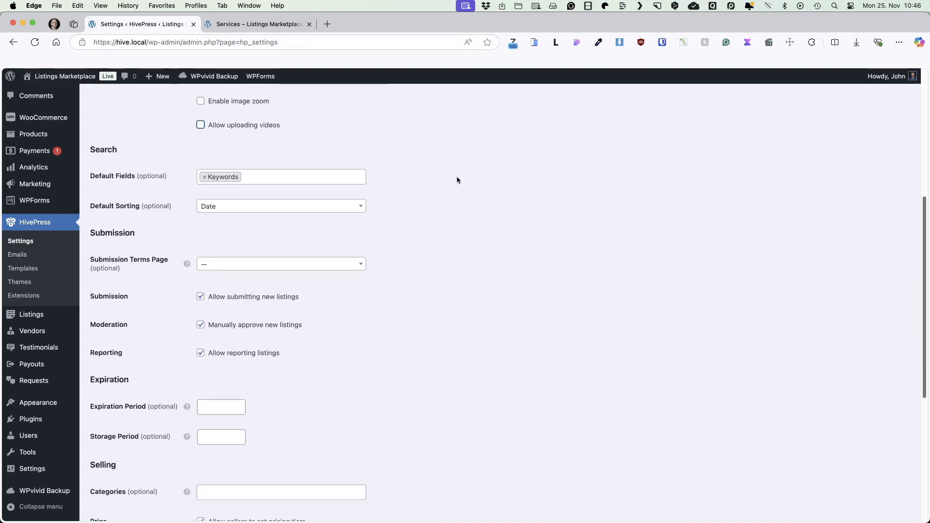
- Compare the Listings search settings with the front-end Services page, checking the choices for default fields and default sorting
left_click(247, 24)
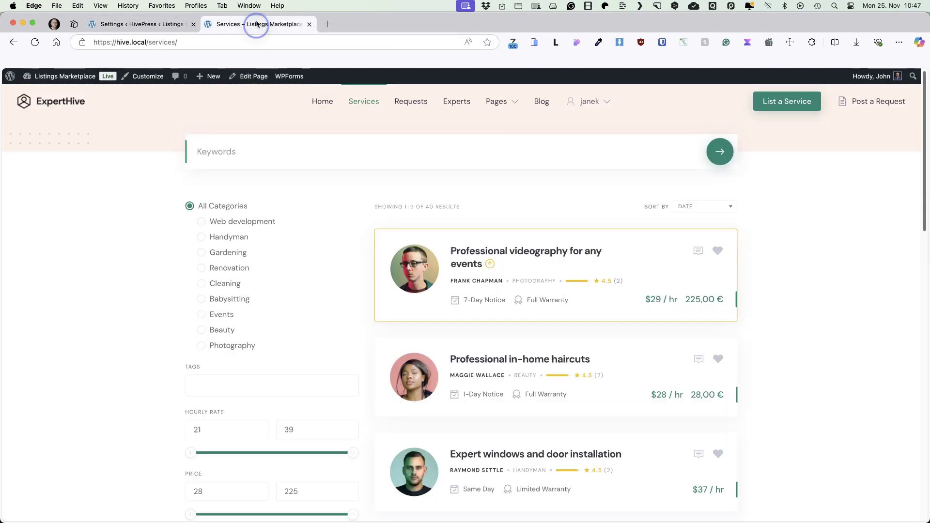
left_click(128, 26)
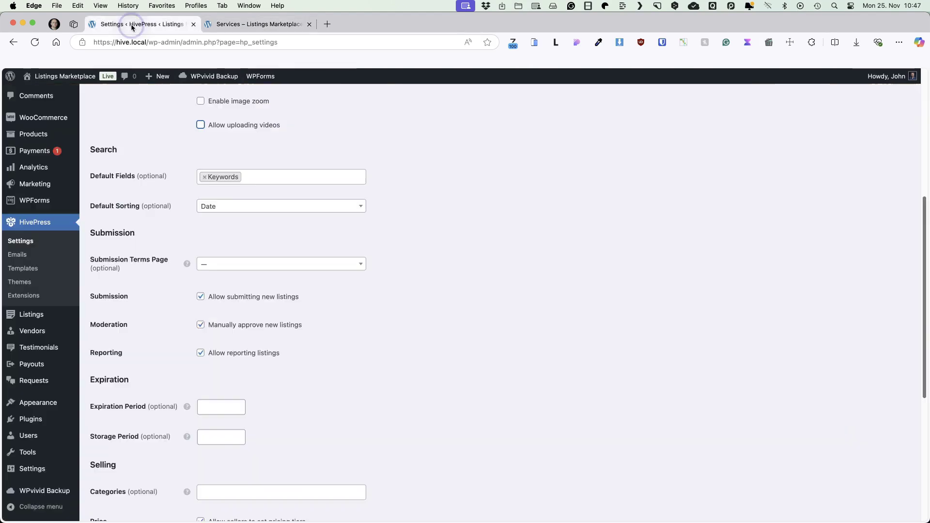
left_click(265, 177)
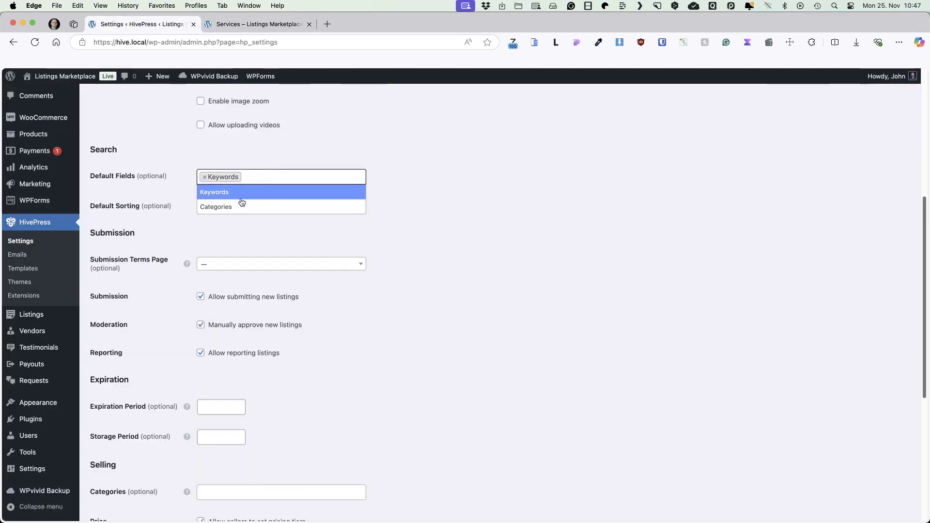
left_click(525, 178)
left_click(228, 205)
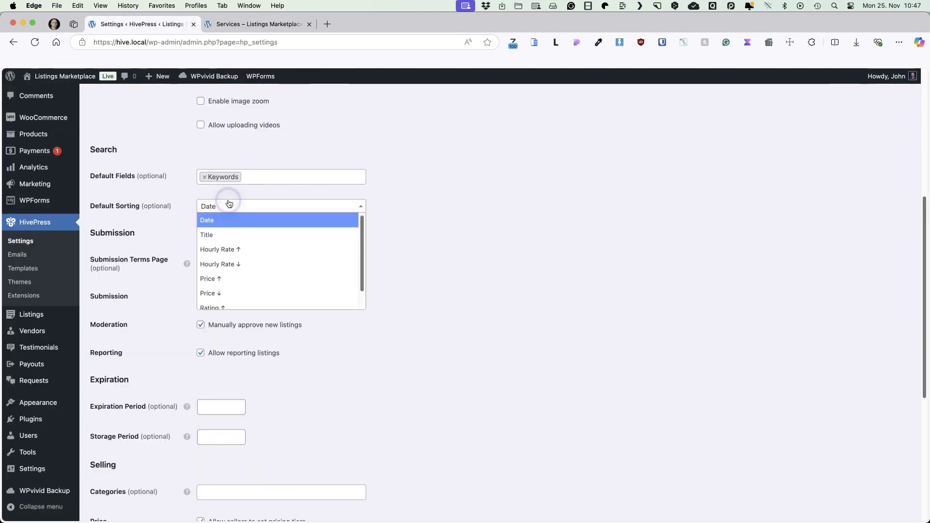
left_click(440, 193)
- Review the listing submission settings, including the terms page choices, submission, moderation and reporting
scroll(471, 192, "down", 3)
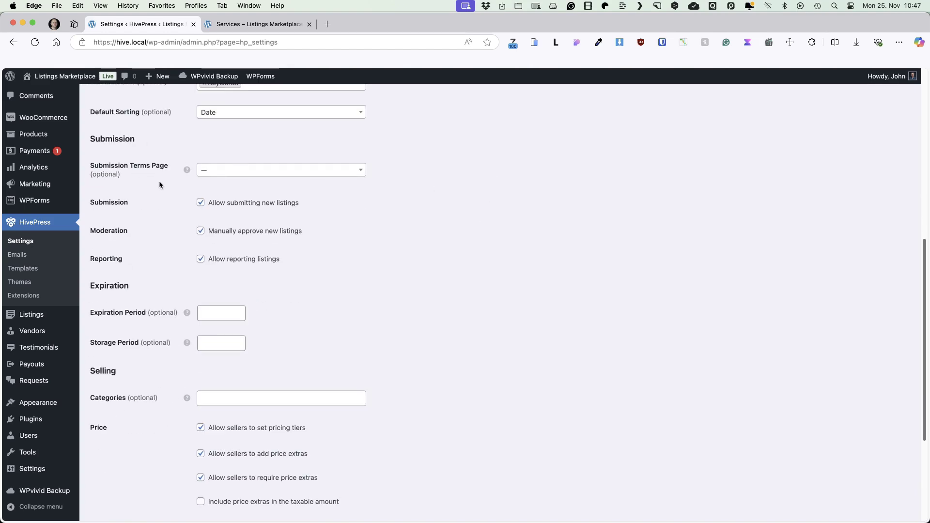
left_click(230, 172)
left_click(478, 178)
scroll(106, 160, "down", 2)
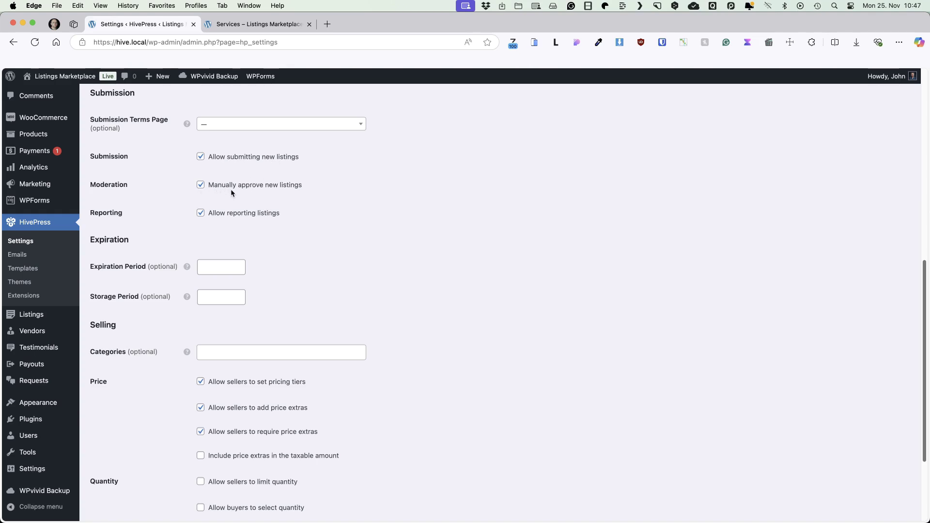
scroll(291, 191, "down", 2)
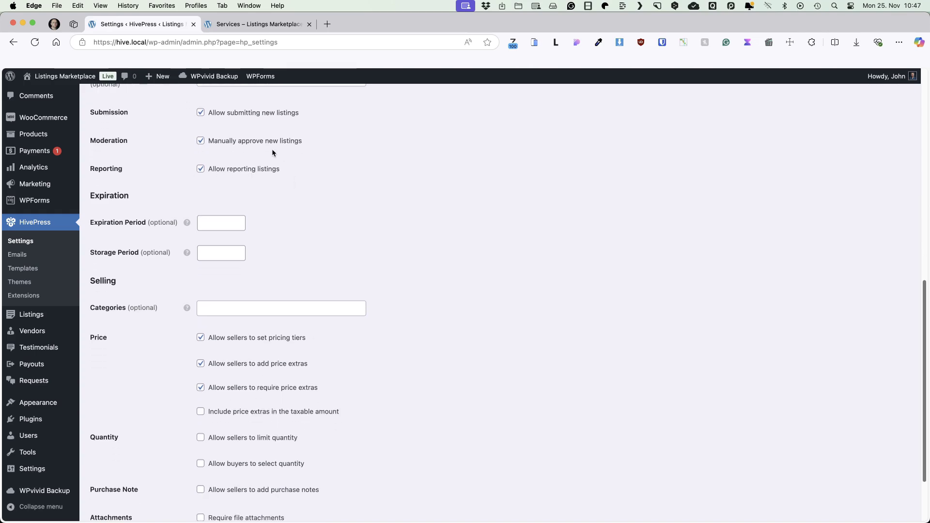
- View the "Professional videography for any events" listing on the front end and check its Report Listing form, then close the form
key("ctrl+Tab")
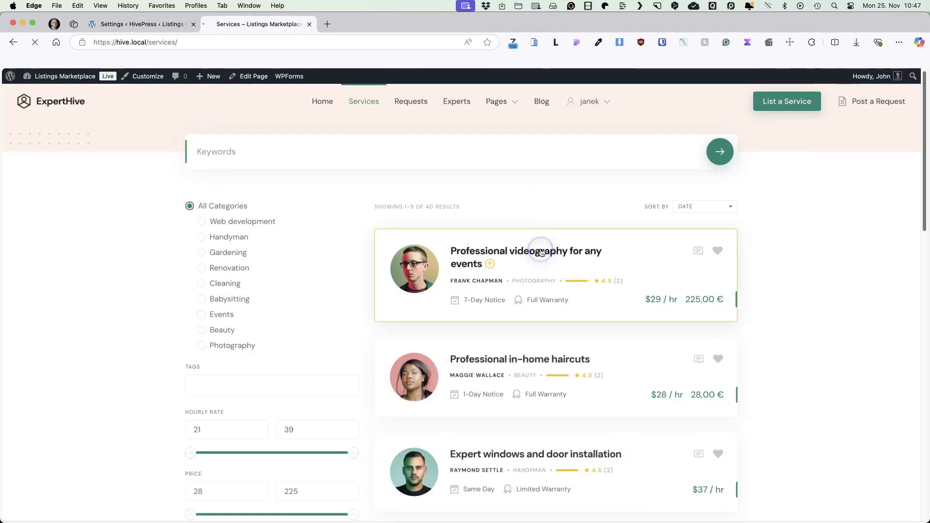
left_click(541, 252)
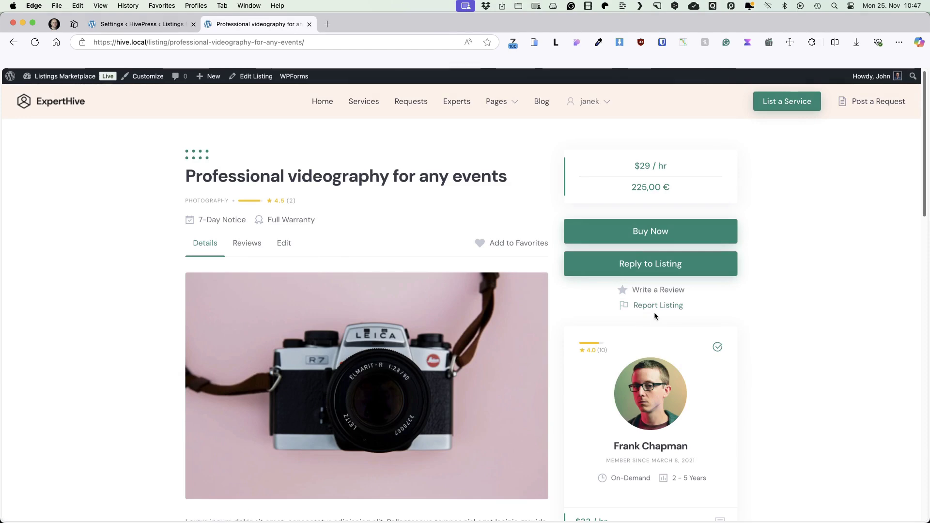
left_click(657, 305)
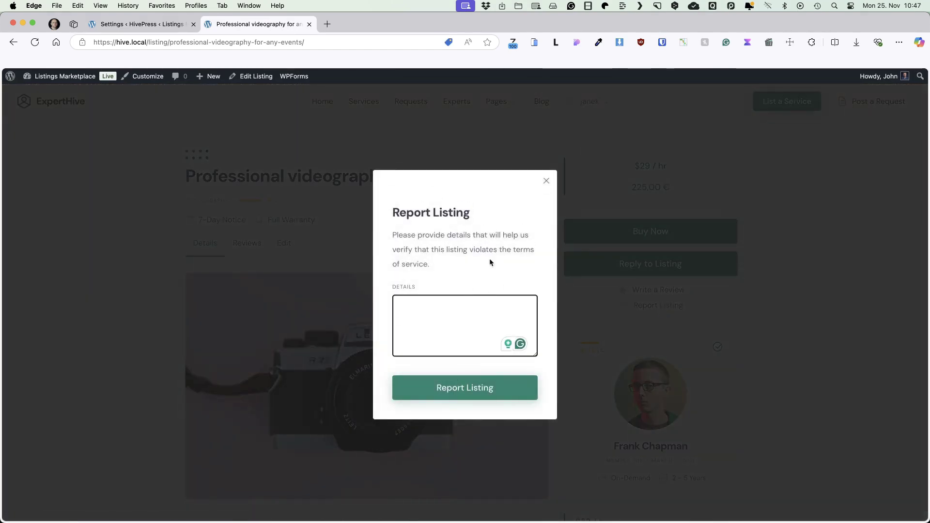
left_click(547, 182)
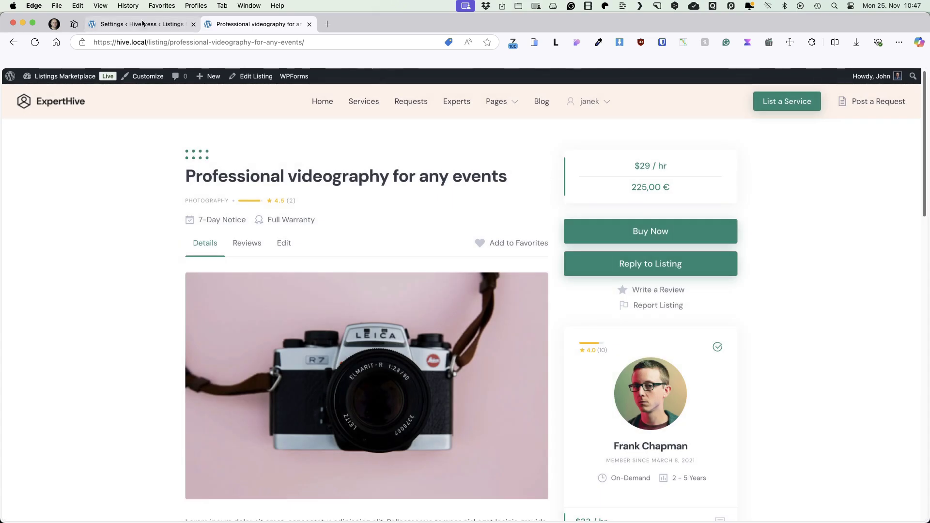
- Return to the HivePress Listings settings and review the expiration, storage period and selling options
left_click(143, 23)
scroll(600, 210, "down", 1)
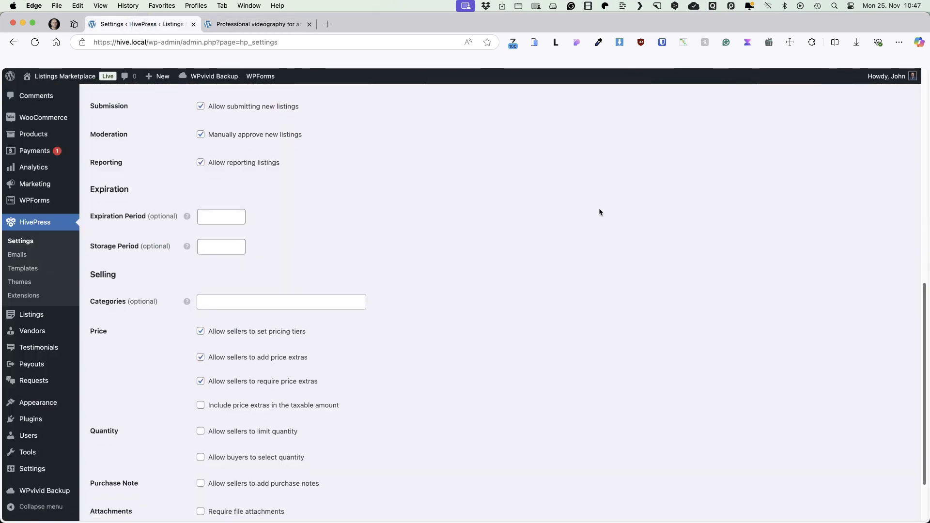
scroll(599, 212, "down", 3)
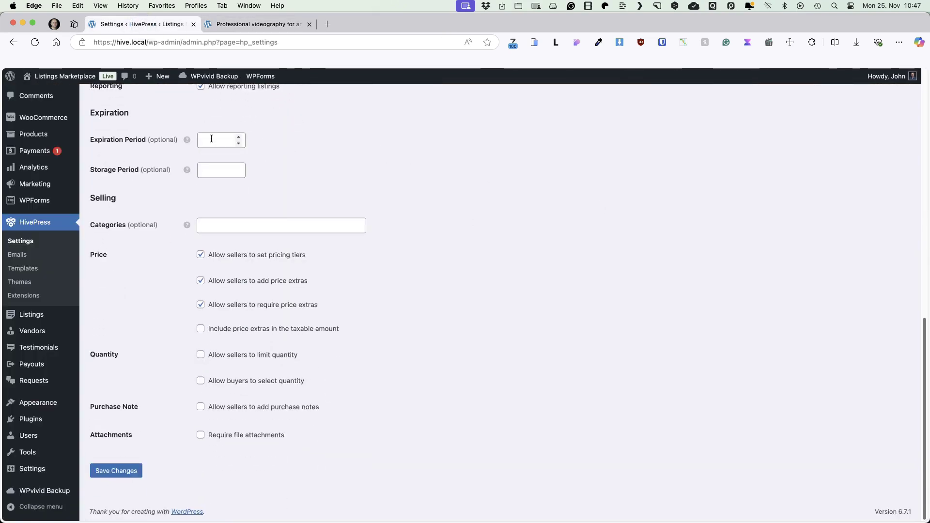
mouse_move(188, 140)
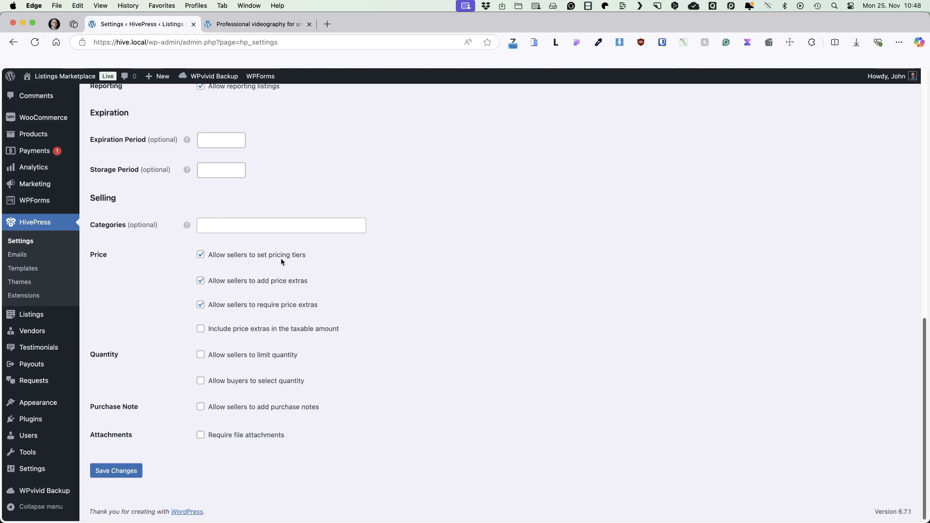
- On the "Professional in-home haircuts" listing, try the three-service 120,00 € tier with the Makeup and Face massage extras
left_click(242, 23)
left_click(512, 359)
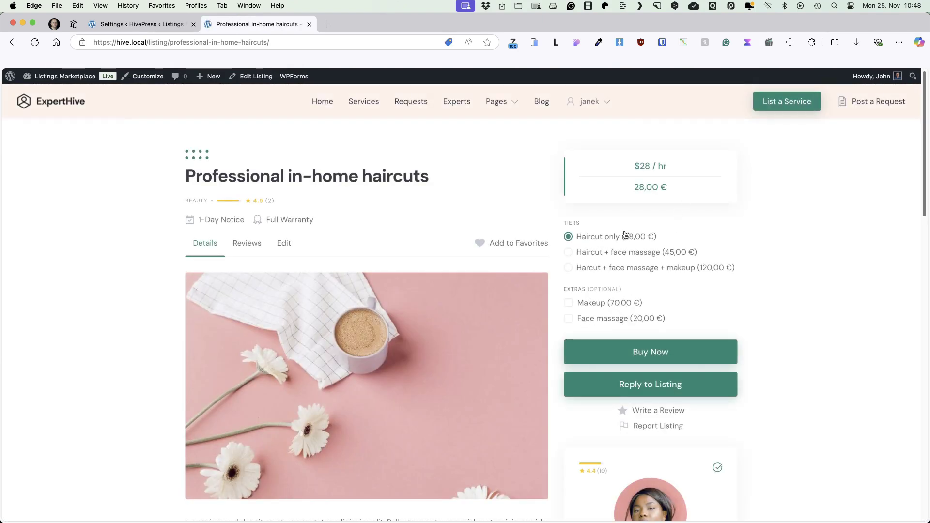
scroll(641, 140, "down", 1)
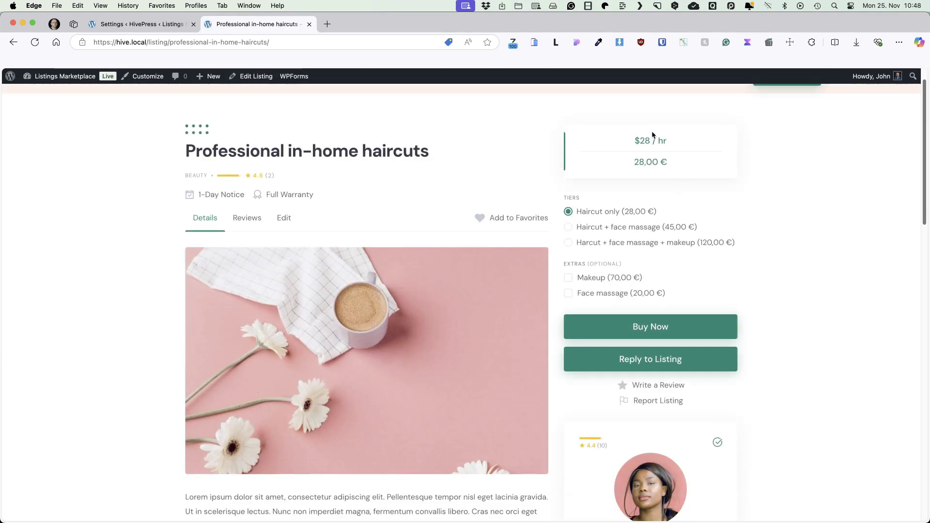
left_click(599, 232)
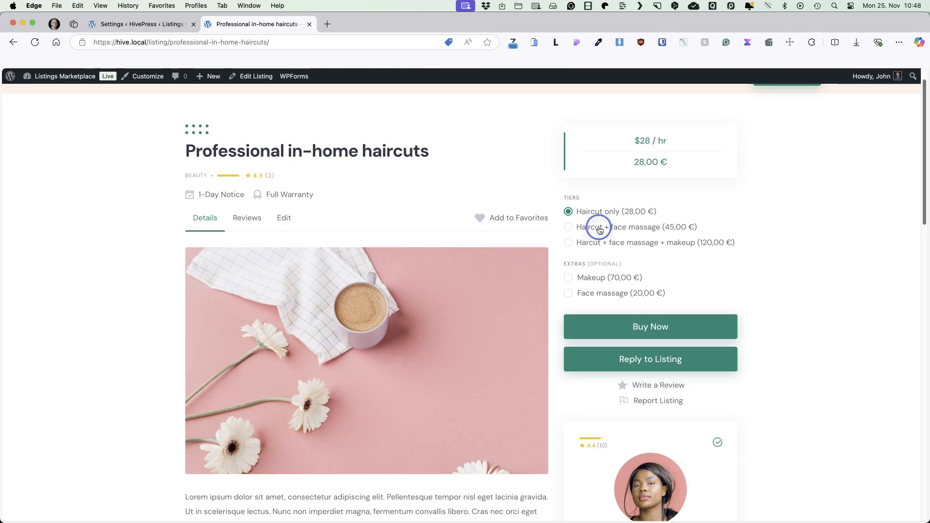
left_click(622, 246)
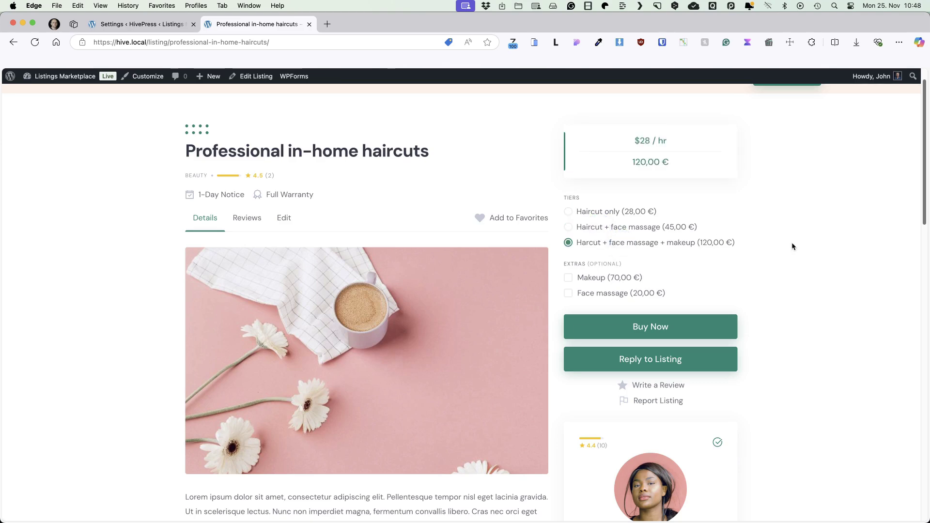
left_click(594, 283)
left_click(598, 295)
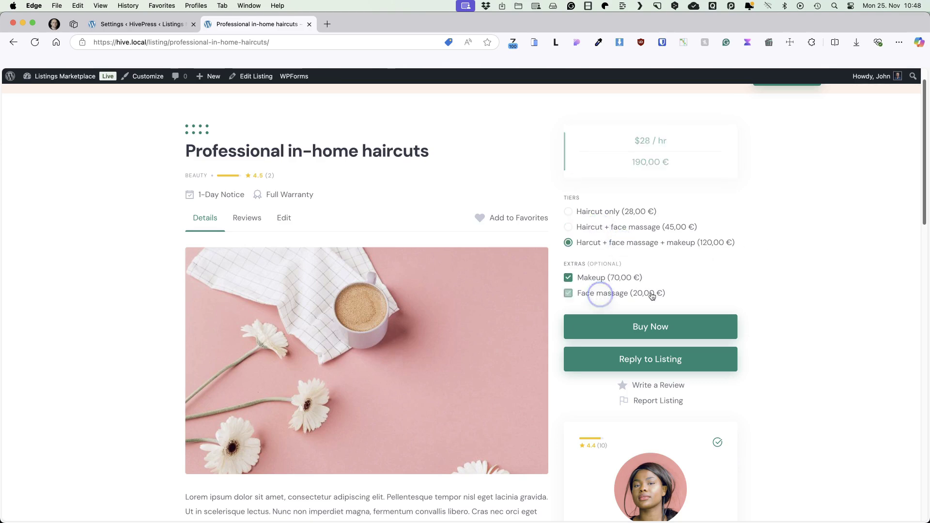
- Allow sellers to add purchase notes in the HivePress Listings settings and save the changes
key("ctrl+shift+Tab")
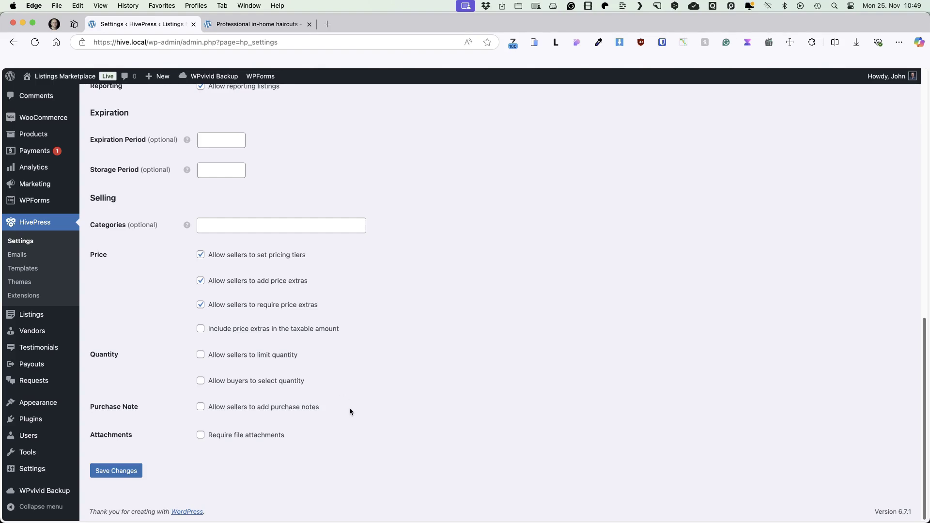
left_click(200, 407)
left_click(120, 472)
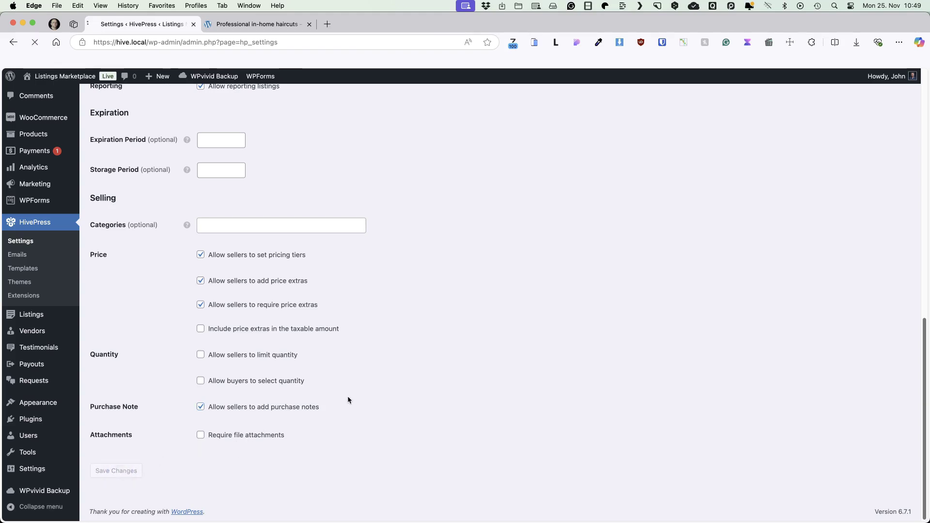
- Allow replying to reviews in the HivePress Reviews settings and save the changes
left_click(150, 155)
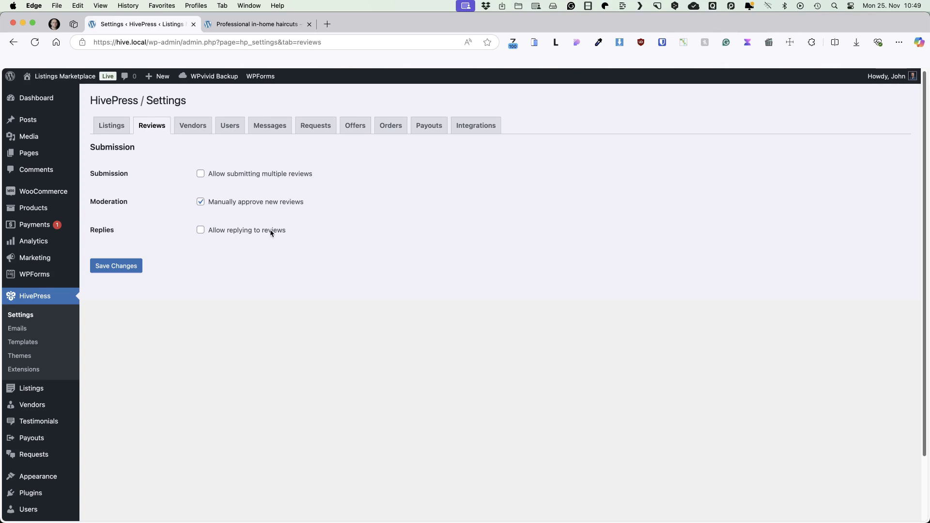
left_click(219, 231)
left_click(119, 266)
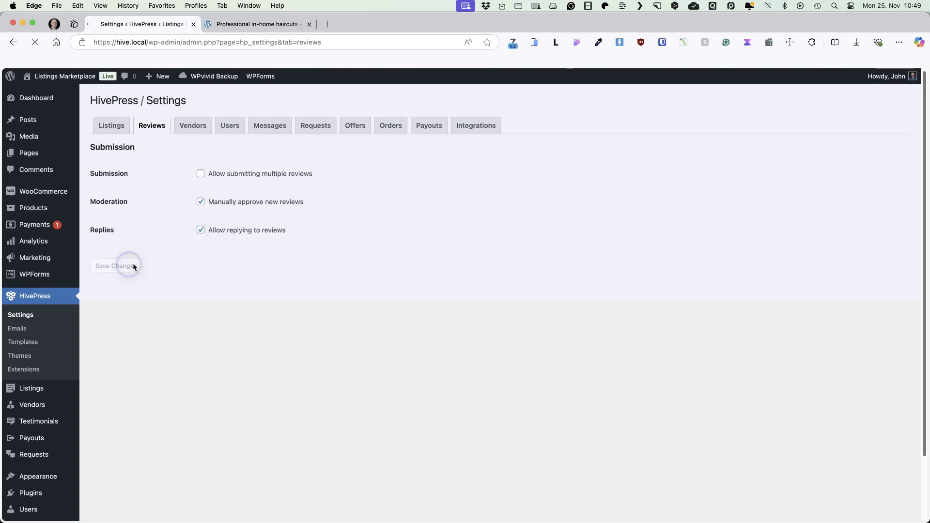
- Open the HivePress Vendors settings, then view the Experts page on the front end
left_click(193, 154)
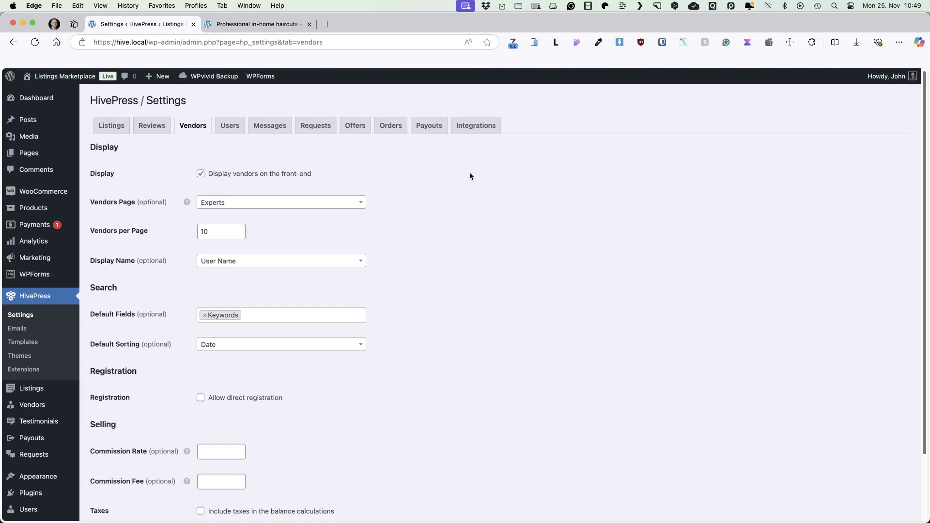
key("ctrl+Tab")
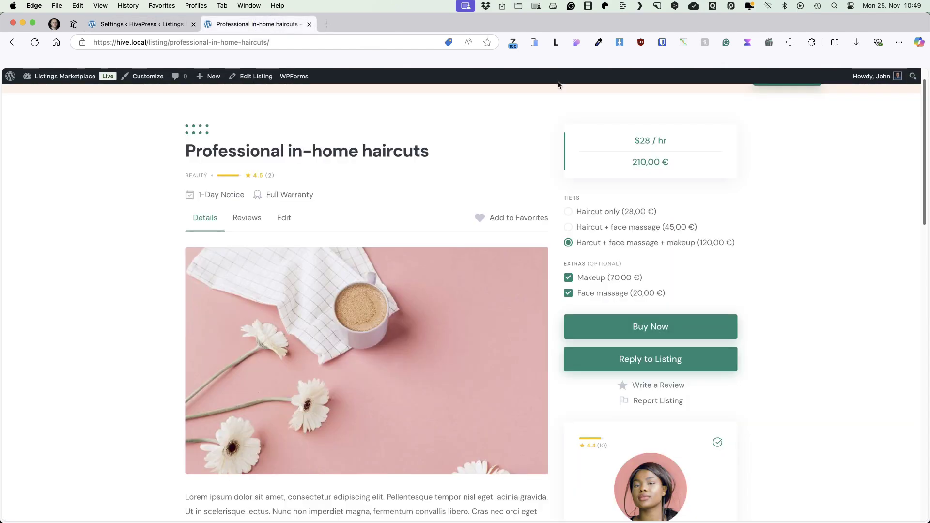
scroll(533, 219, "up", 1)
left_click(453, 101)
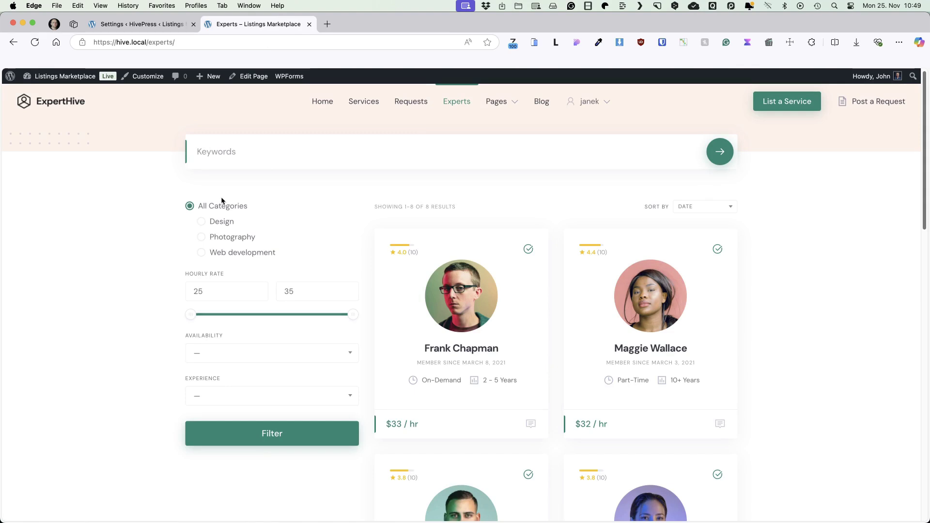
- Open the vendor Categories page in a separate tab from the HivePress Vendors settings and review the categories
left_click(163, 21)
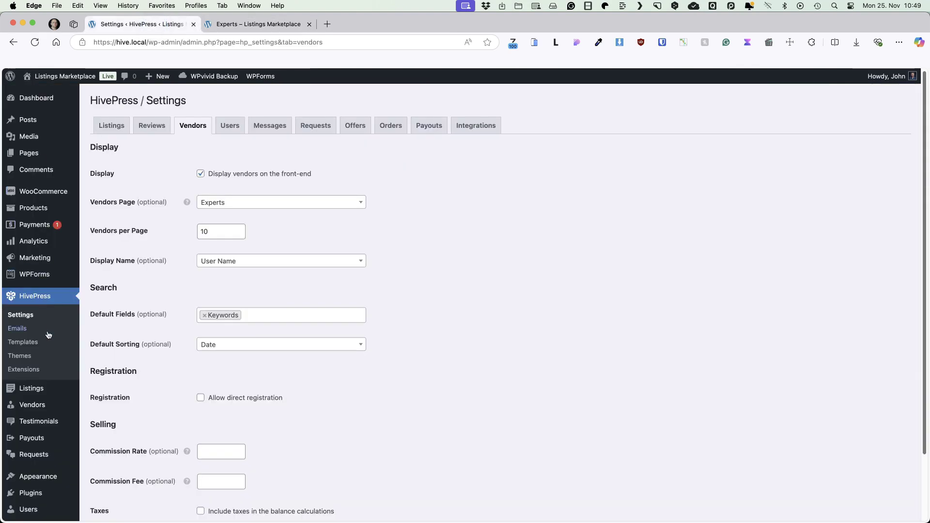
mouse_move(46, 406)
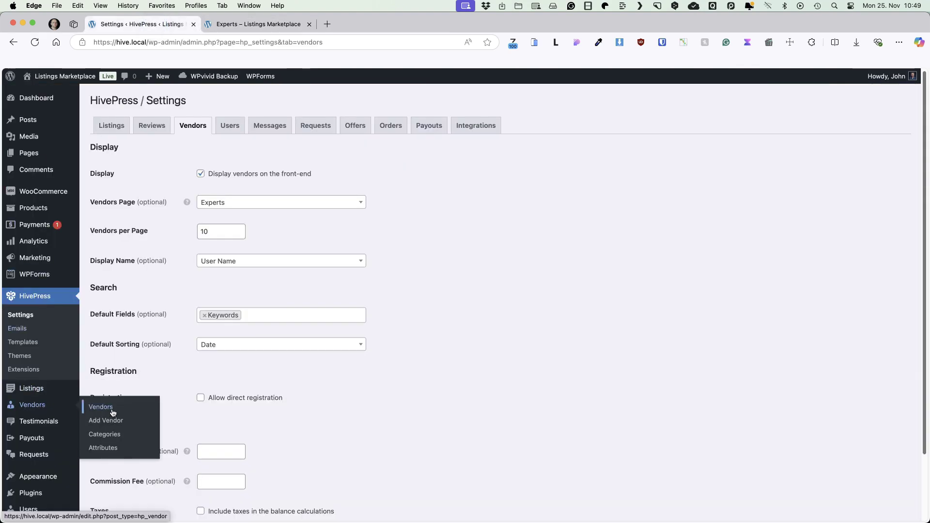
left_click(104, 434, "super")
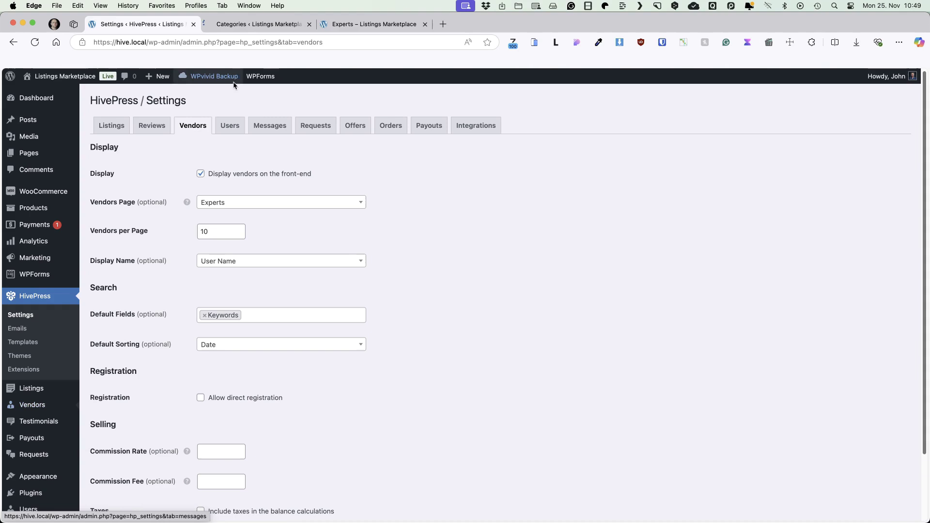
left_click(262, 24)
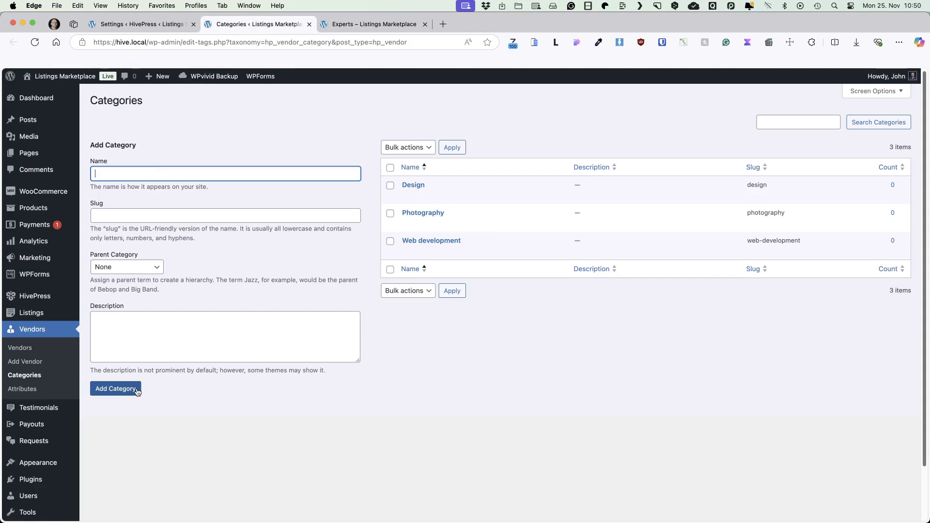
left_click(537, 356)
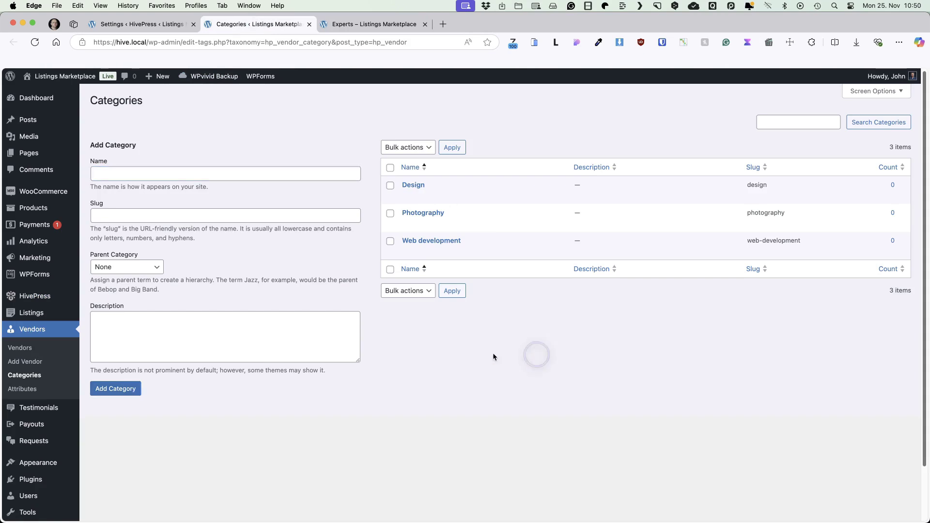
- Open the vendor Attributes list, then open a blank Add Vendor form in a separate tab and review its fields down to Attributes
left_click(28, 391)
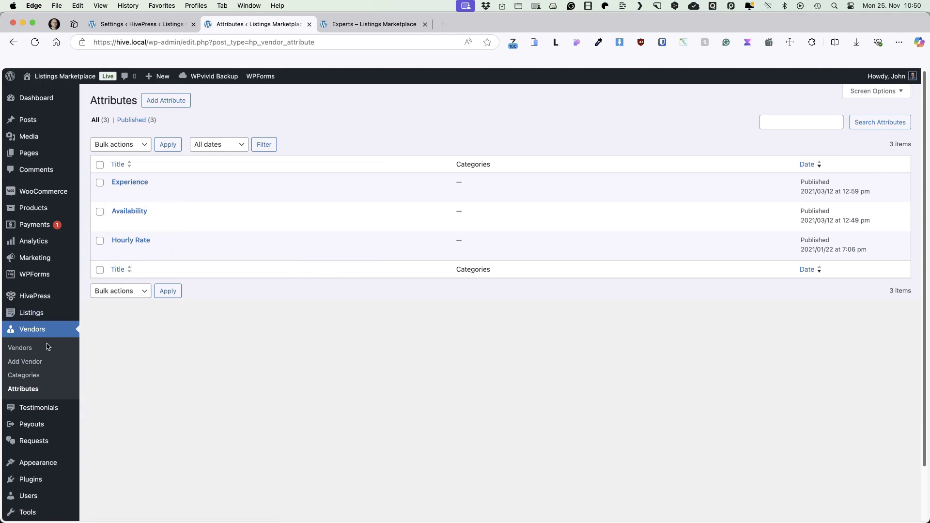
left_click(32, 361, "super")
left_click(364, 25)
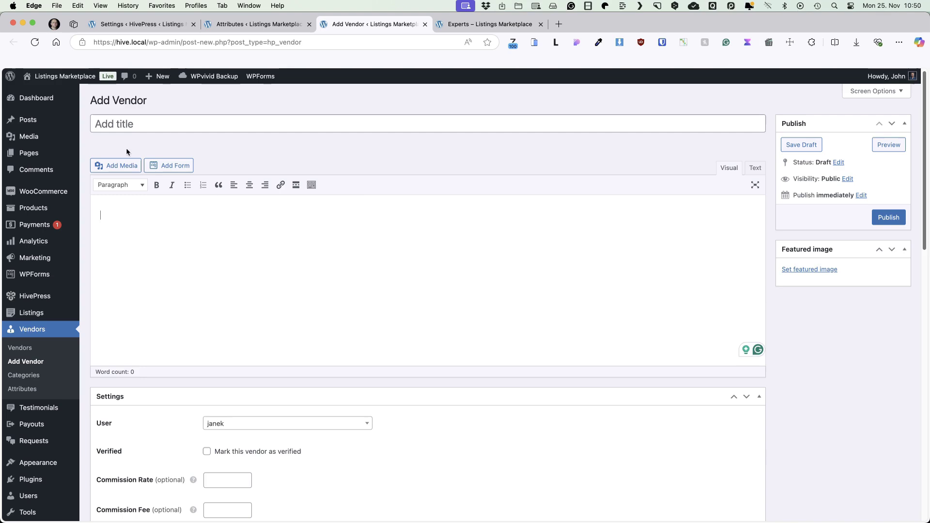
left_click(135, 124)
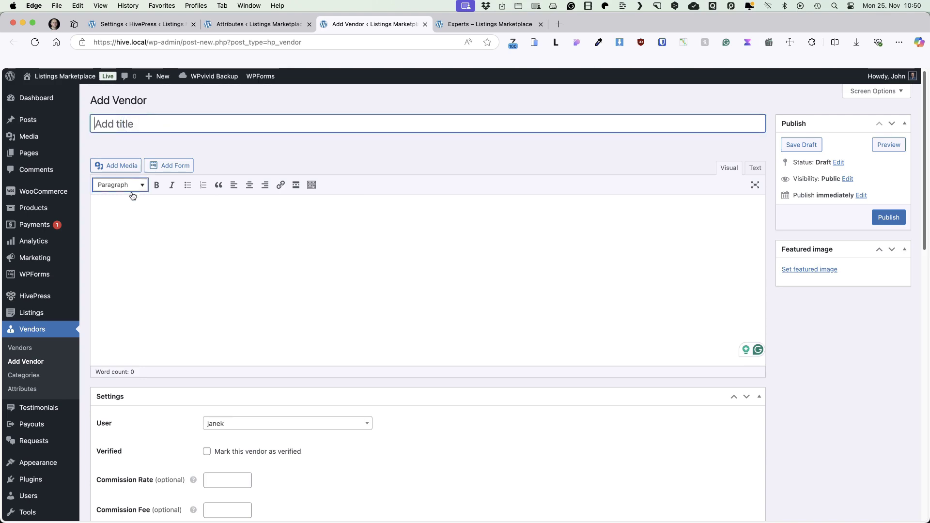
left_click(155, 229)
scroll(312, 241, "down", 6)
scroll(340, 233, "down", 7)
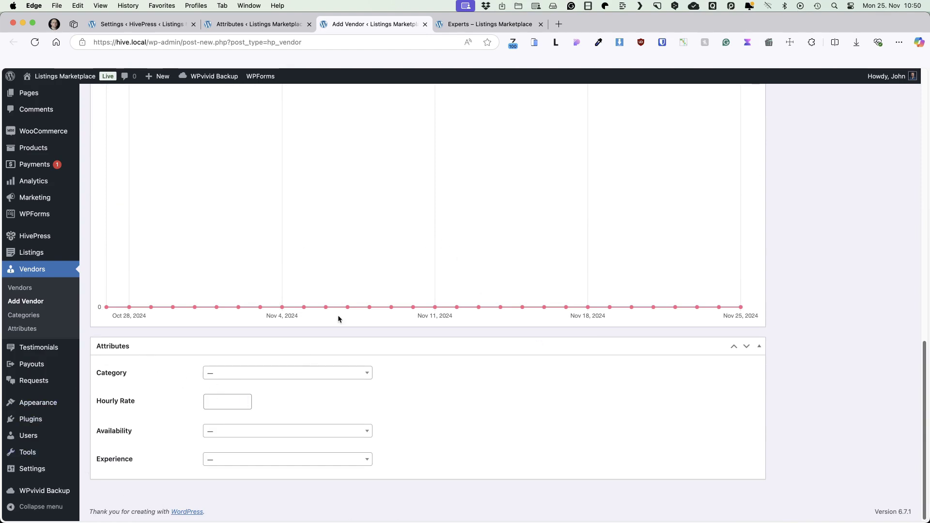
- Compare the vendor attributes list with the Attributes fields on the Add Vendor form
left_click(240, 25)
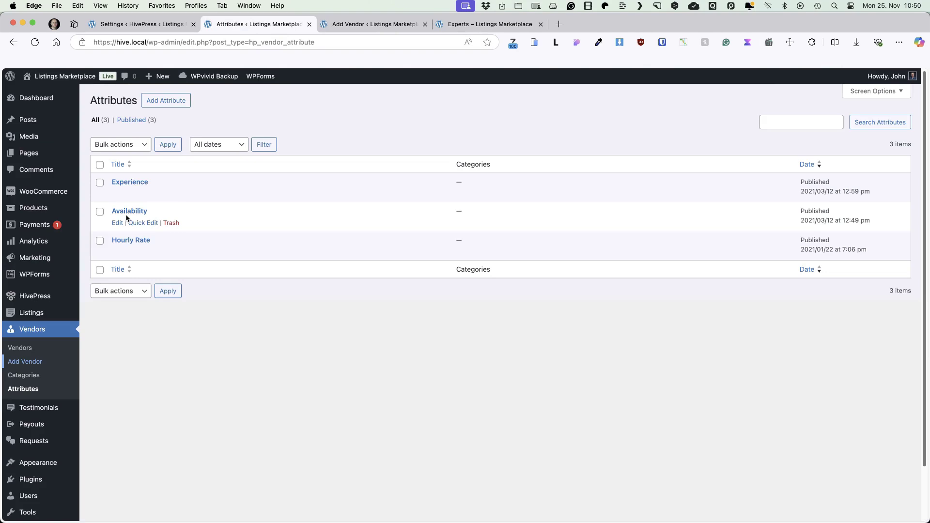
left_click(351, 24)
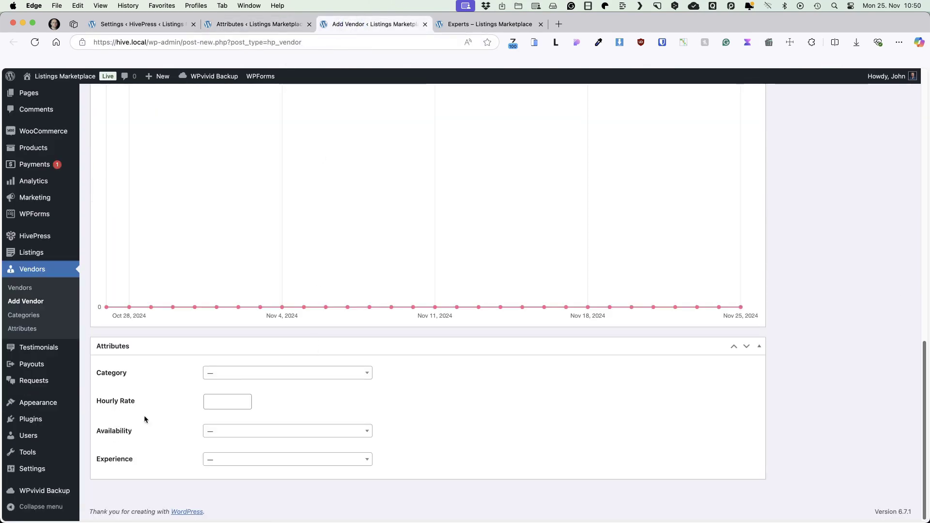
left_click(245, 27)
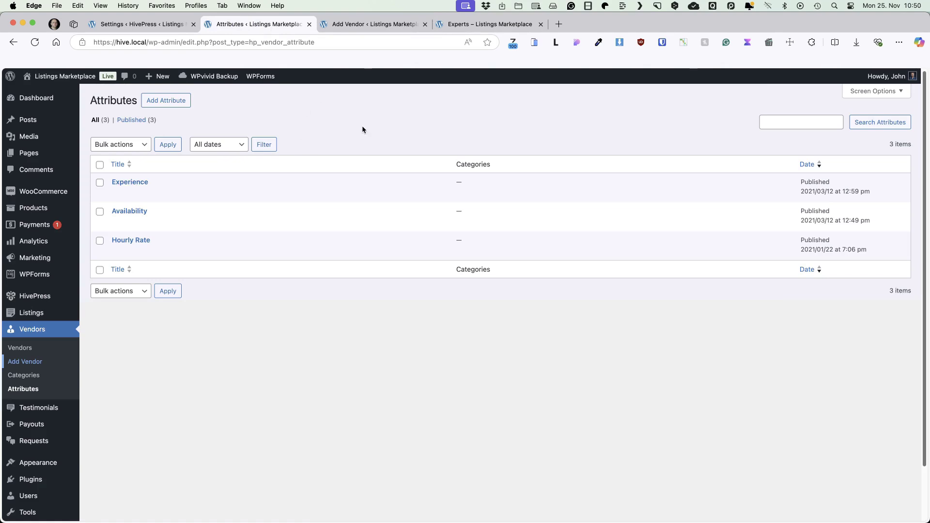
- Open a blank Add Attribute form for vendors and examine all the available editing field types without choosing one
left_click(177, 100)
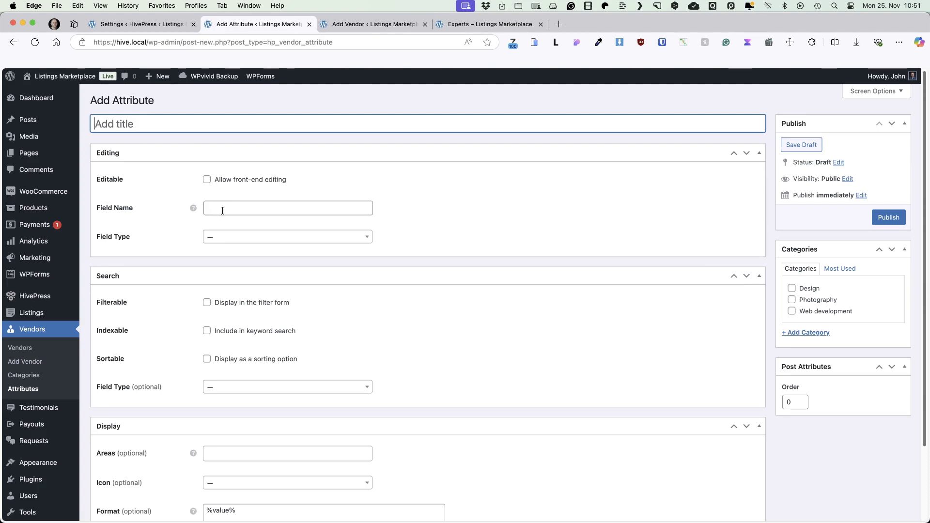
left_click(235, 238)
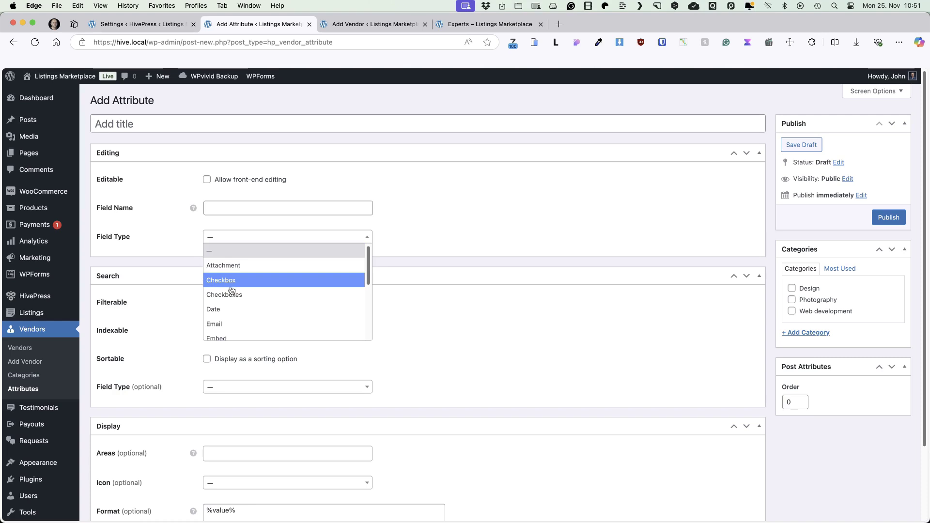
scroll(233, 293, "down", 1)
scroll(233, 292, "down", 3)
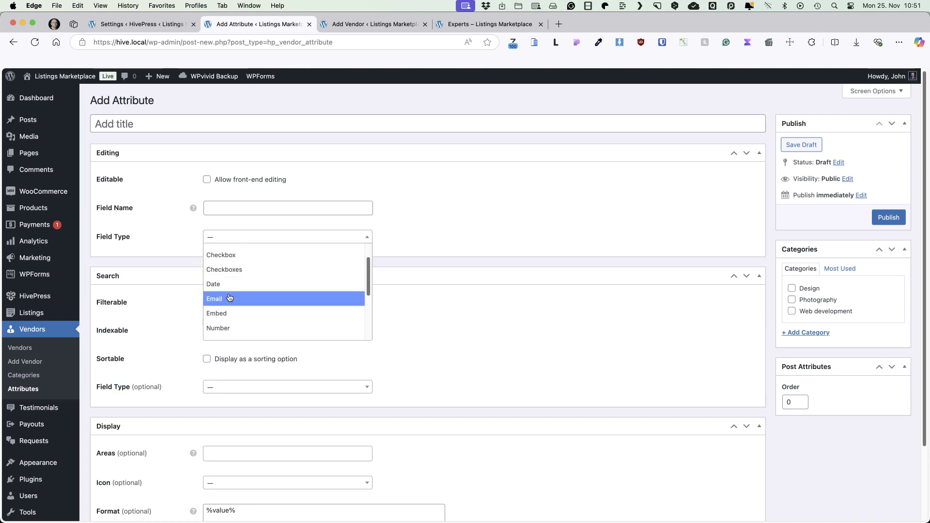
scroll(230, 297, "down", 3)
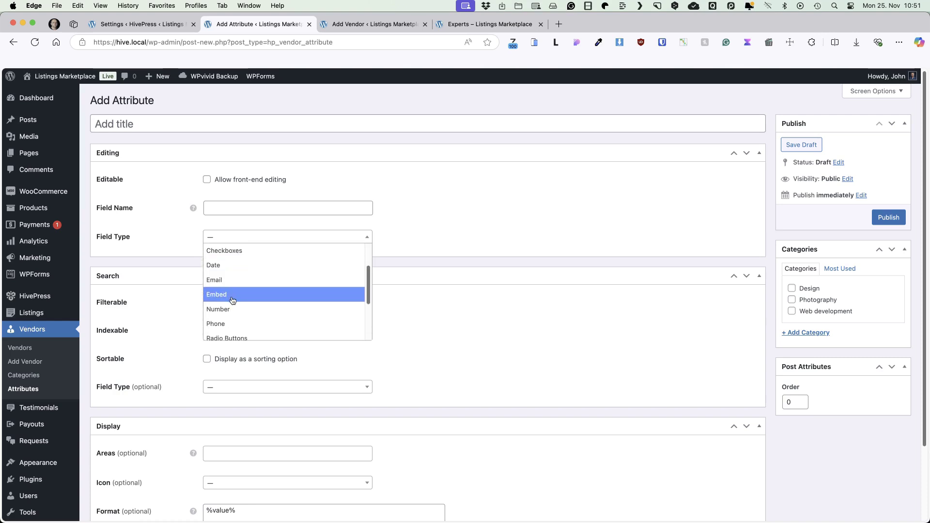
scroll(232, 310, "down", 4)
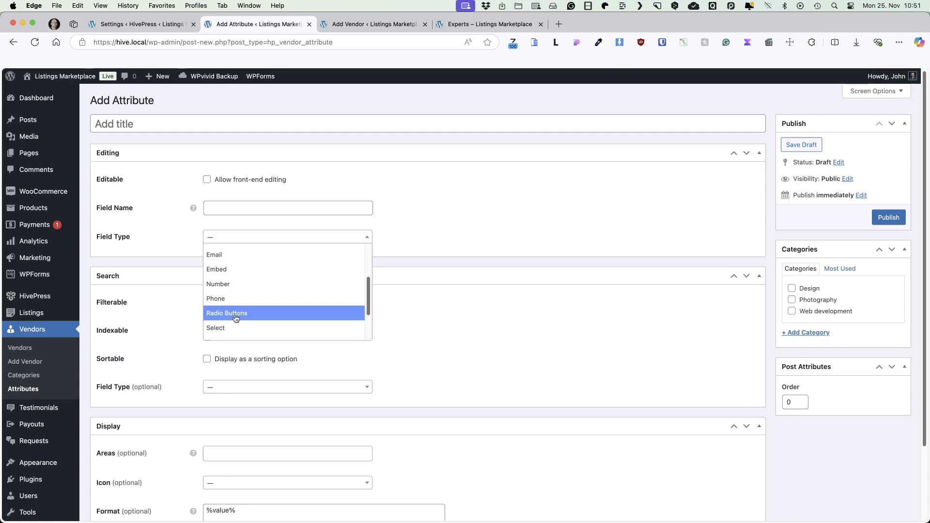
scroll(237, 318, "down", 2)
scroll(234, 320, "down", 2)
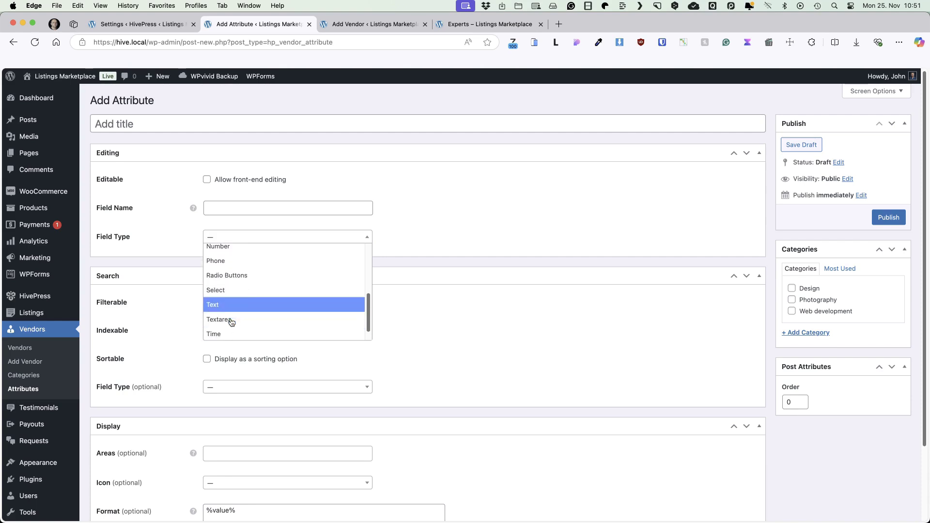
scroll(232, 326, "down", 1)
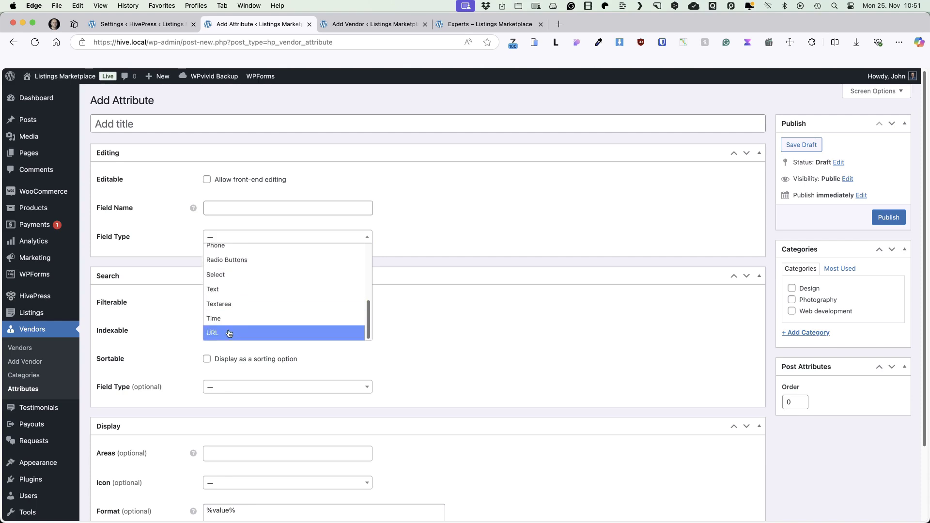
left_click(489, 257)
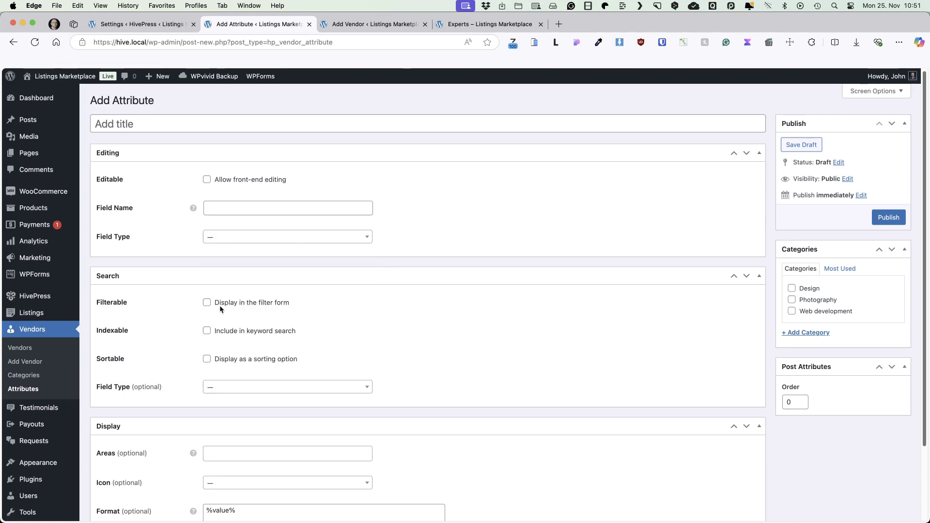
- Compare the Experts page filters with the new attribute's Search options, then show the choices for its display Areas
left_click(460, 25)
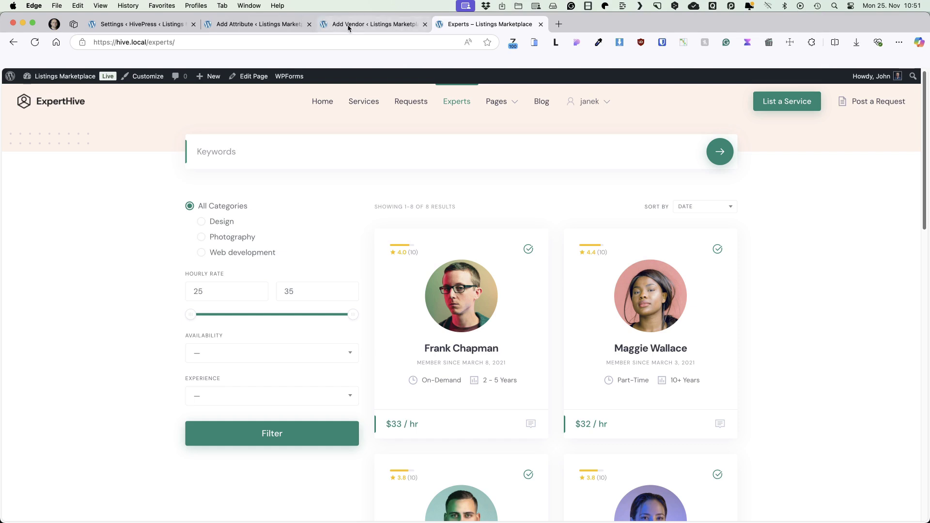
left_click(262, 25)
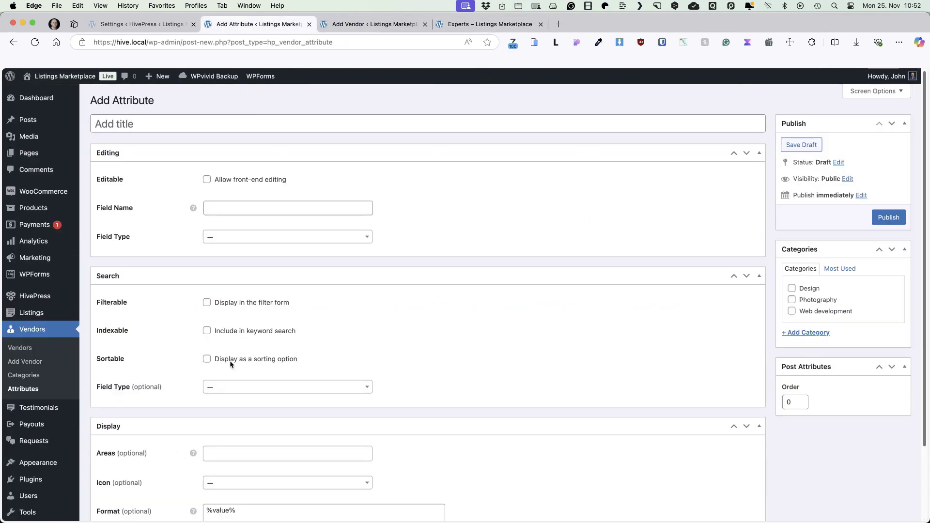
scroll(301, 359, "down", 3)
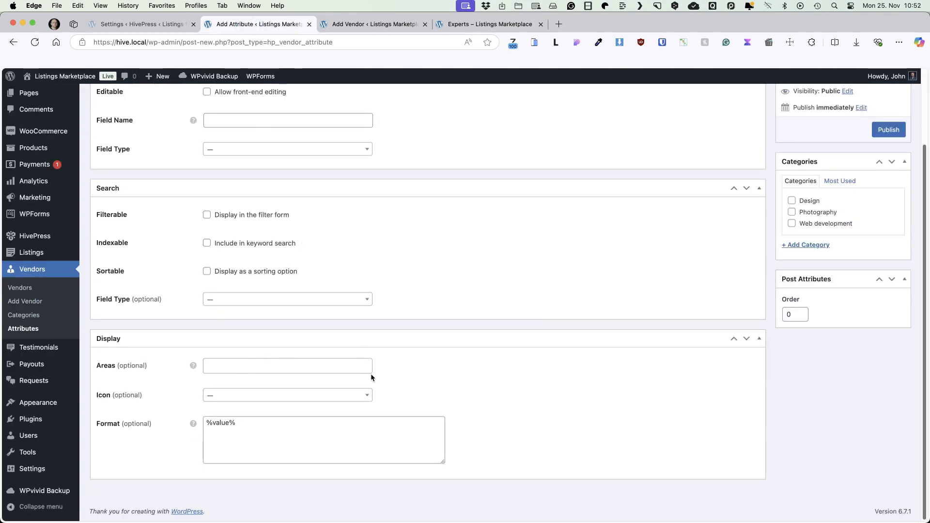
left_click(242, 366)
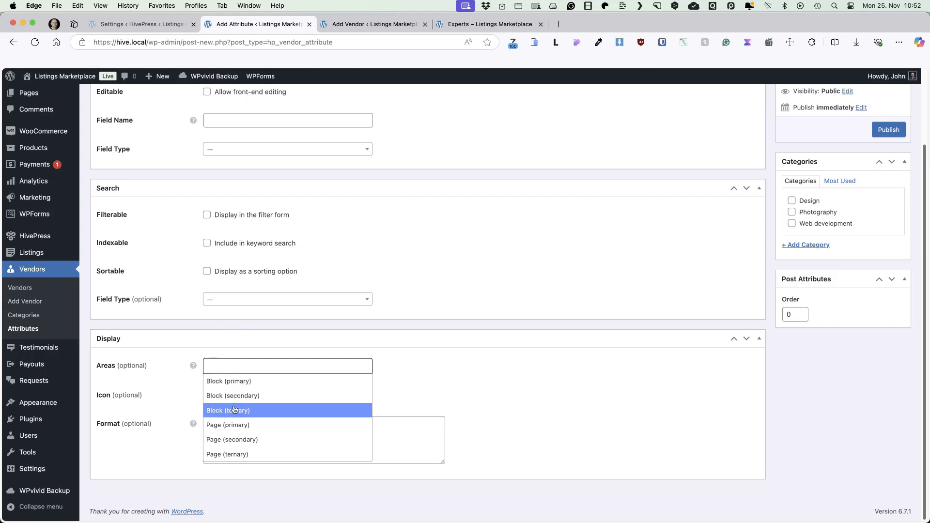
- Compare the attribute's block and page display areas with the Experts page cards and the first expert's profile page
left_click(467, 24)
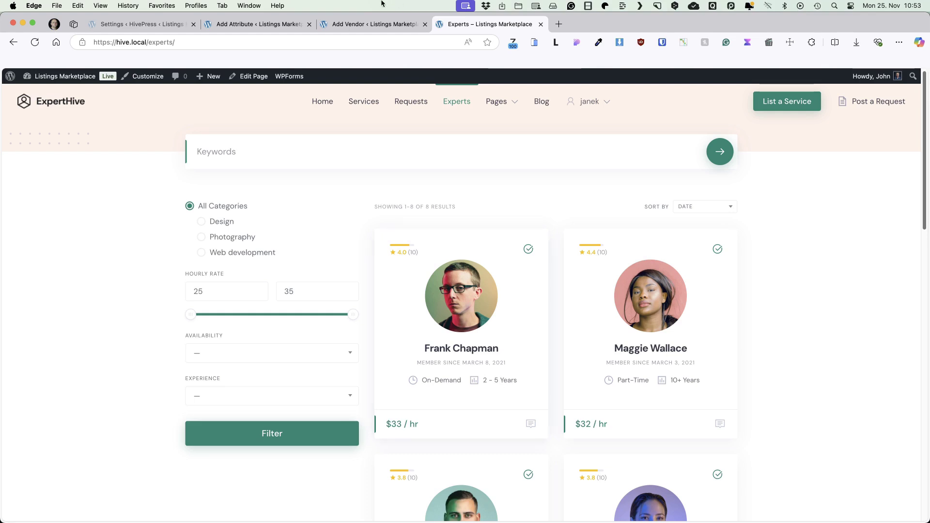
left_click(264, 25)
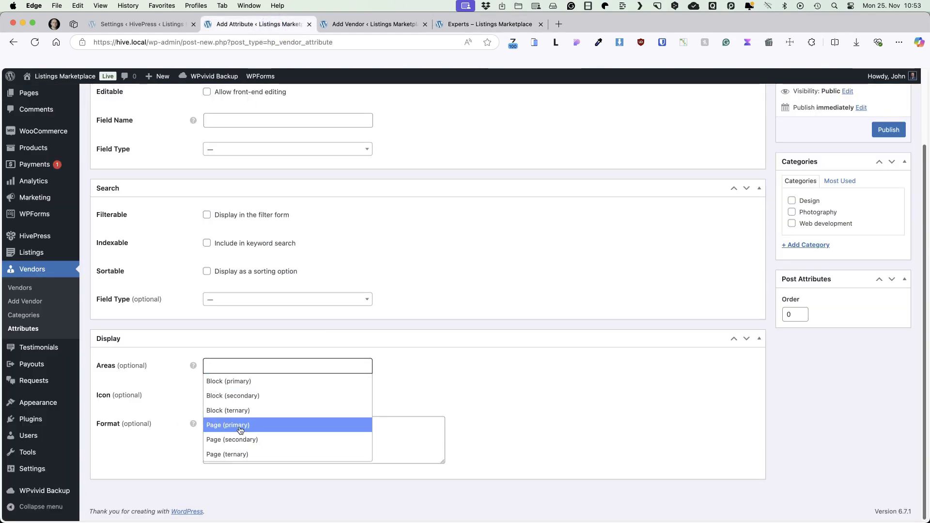
left_click(362, 24)
left_click(489, 24)
left_click(473, 297)
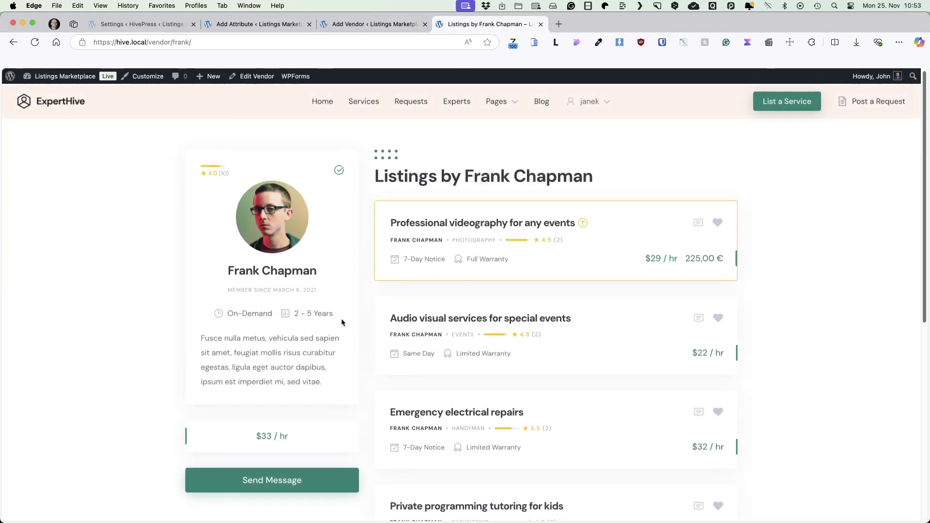
left_click_drag(341, 318, 146, 333)
left_click(121, 330)
key("super+2")
- Review the Add Attribute form's category choices, then the Registration and Selling options in the HivePress Vendors settings
scroll(613, 329, "up", 3)
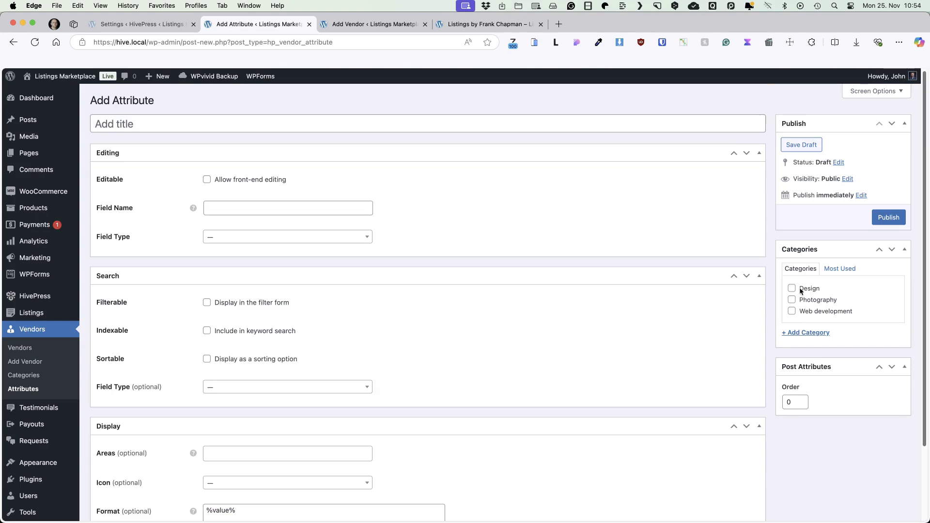
left_click(128, 24)
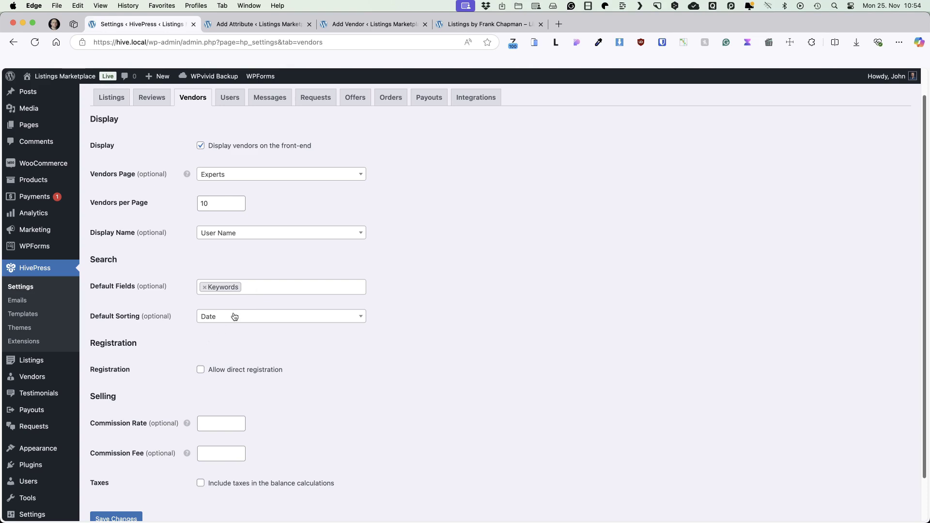
scroll(323, 341, "down", 2)
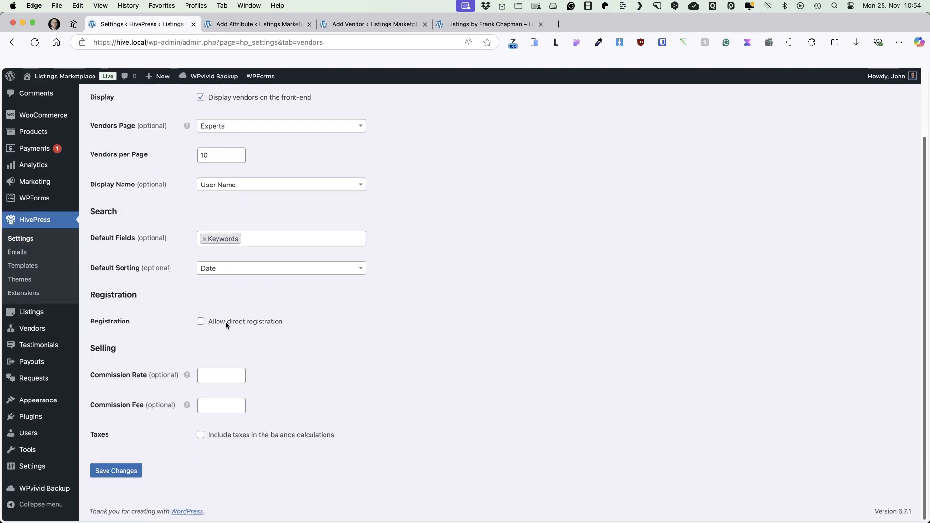
left_click(503, 316)
- Open the Vendors list in a separate tab and view the first vendor's edit page down through its settings
mouse_move(42, 331)
left_click(96, 330, "super")
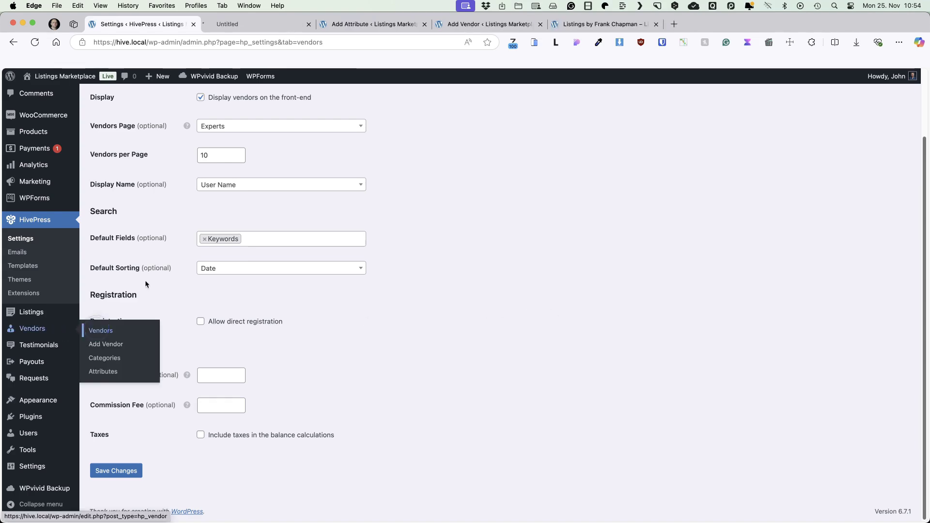
left_click(274, 28)
left_click(137, 182)
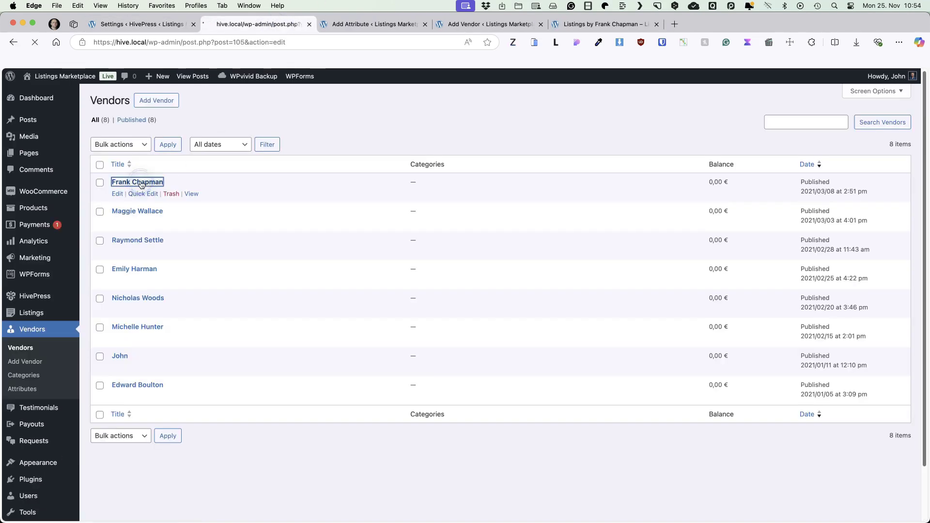
scroll(146, 146, "down", 5)
- In the HivePress Vendors settings, set the Commission Rate to 30 and the Commission Fee to 5, and save the changes
left_click(152, 26)
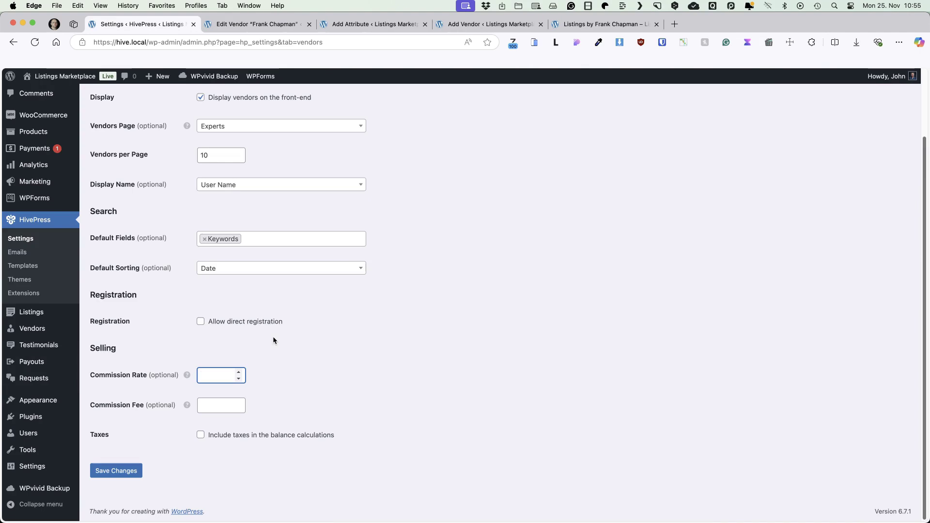
type("39")
left_click(218, 405)
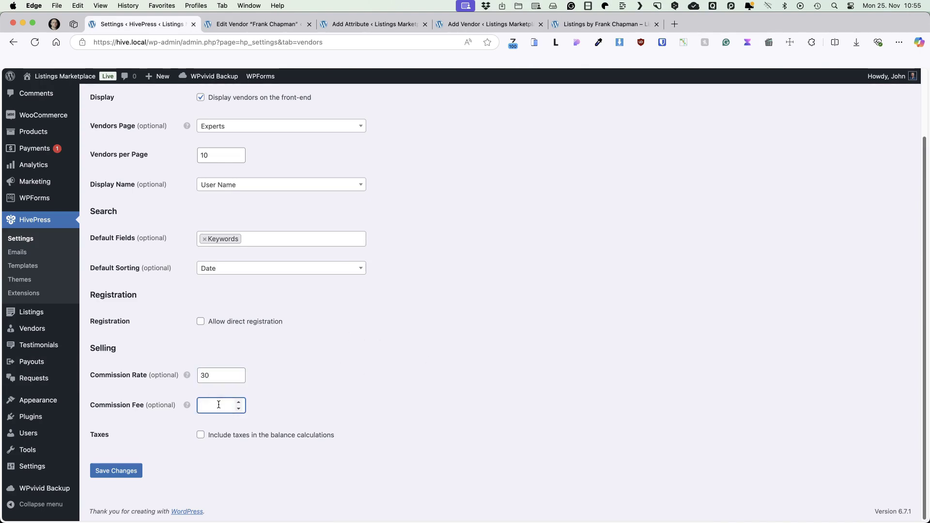
type("0")
left_click(119, 471)
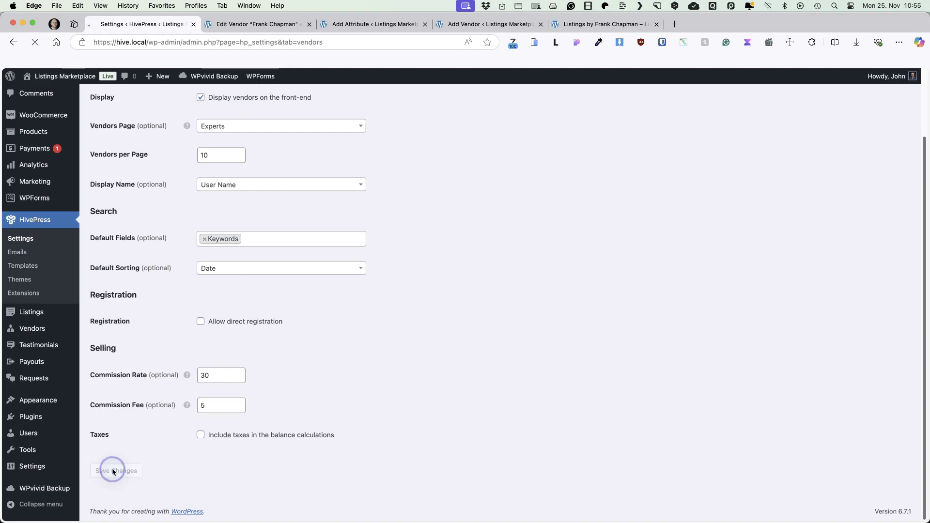
- On the vendor's edit page, set the Commission Rate to 25 and the Commission Fee to 0, and update the vendor
left_click(242, 24)
scroll(316, 311, "down", 1)
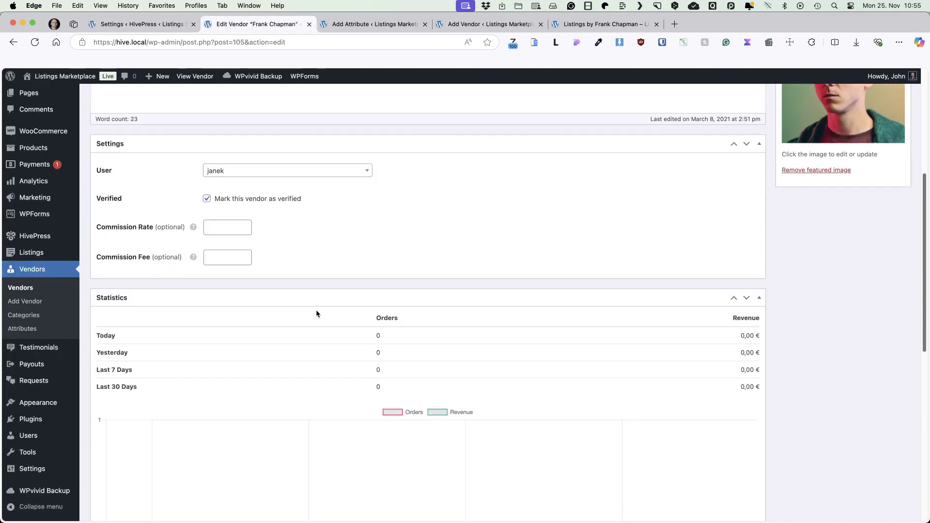
left_click(222, 228)
type("25")
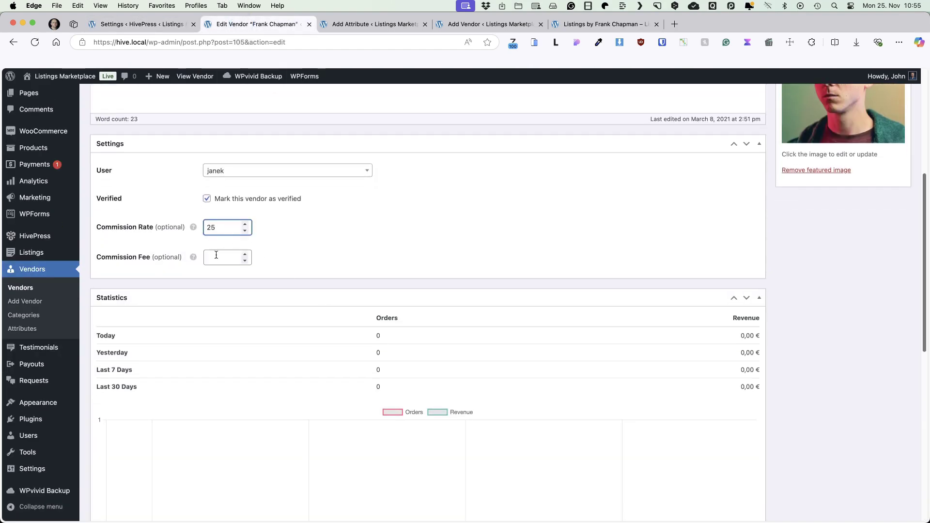
left_click(221, 250)
type("0")
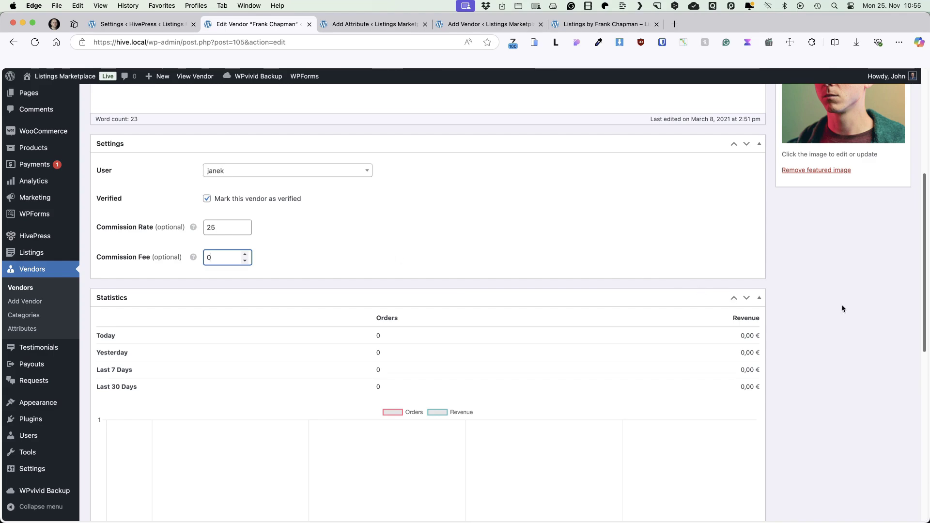
left_click(829, 328)
scroll(834, 325, "up", 5)
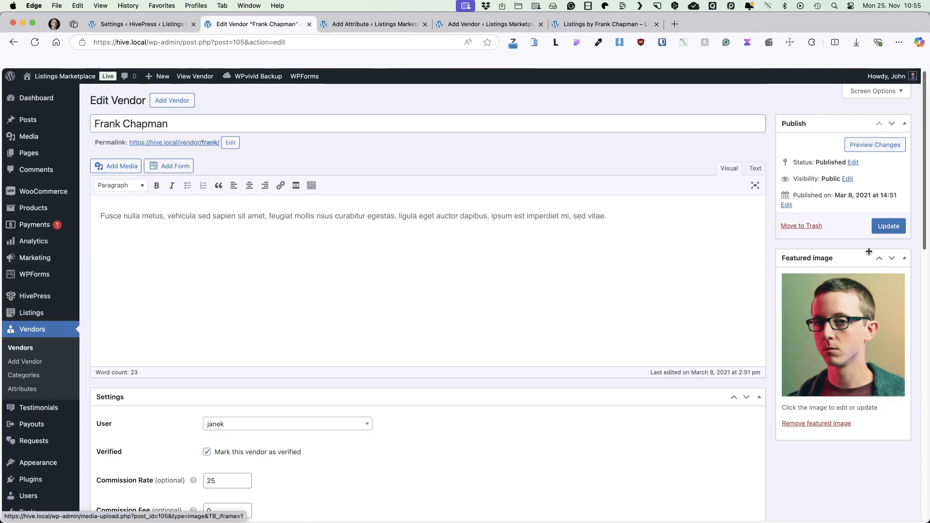
left_click(888, 228)
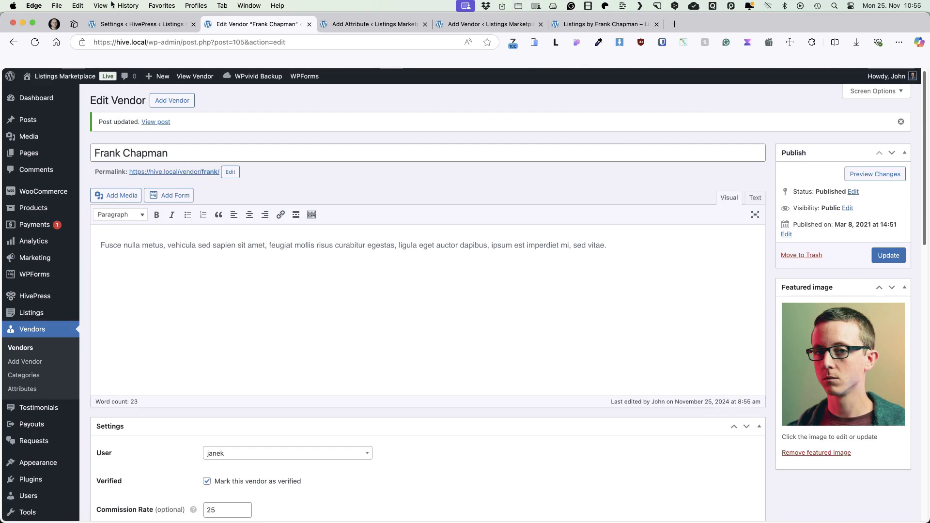
- Review the Users settings in HivePress down to the Buying options, and the Messages settings including the monitoring option's help
key("ctrl+shift+Tab")
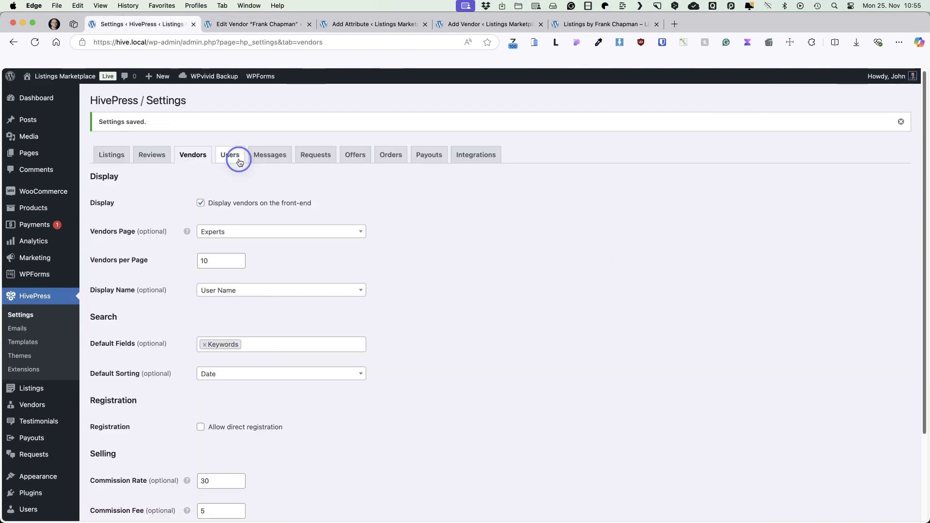
left_click(238, 161)
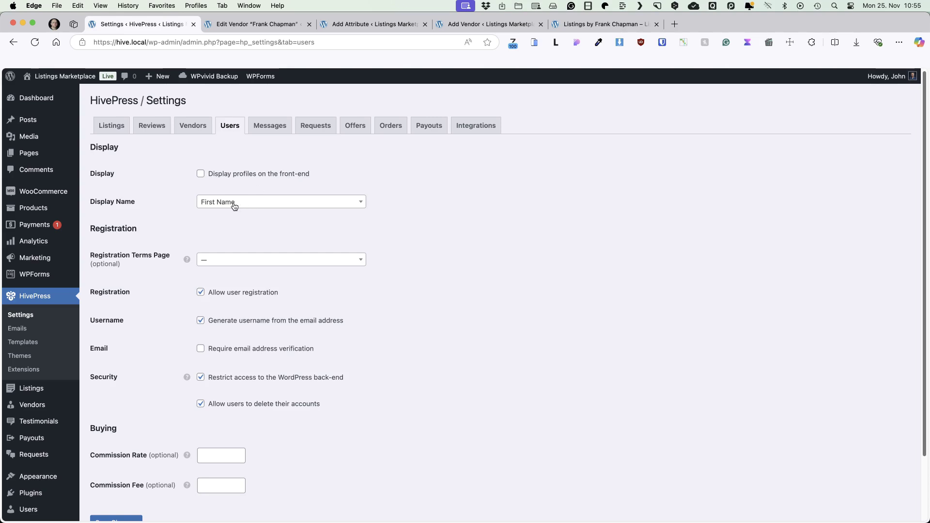
scroll(285, 246, "down", 3)
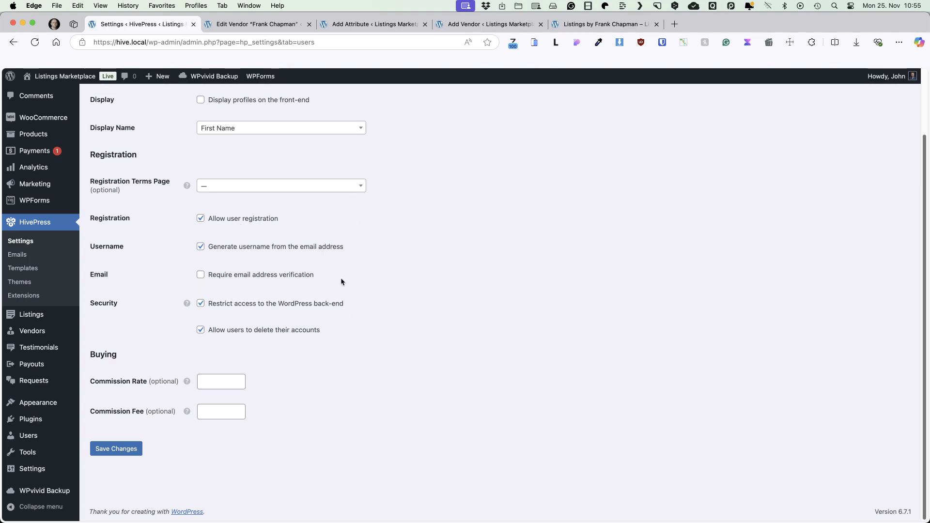
scroll(434, 265, "up", 3)
left_click(269, 127)
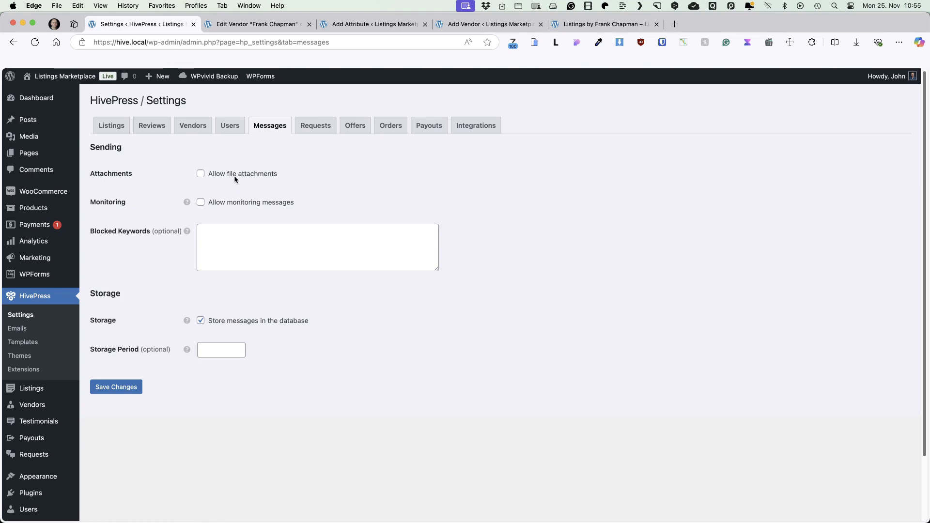
mouse_move(186, 201)
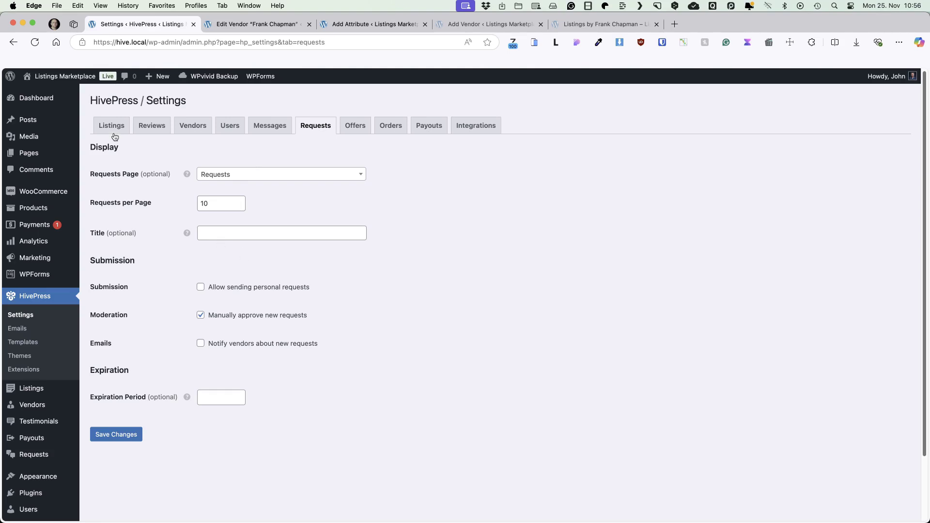
- Review the Offers settings and the available Display choices for who can see offers
left_click(364, 128)
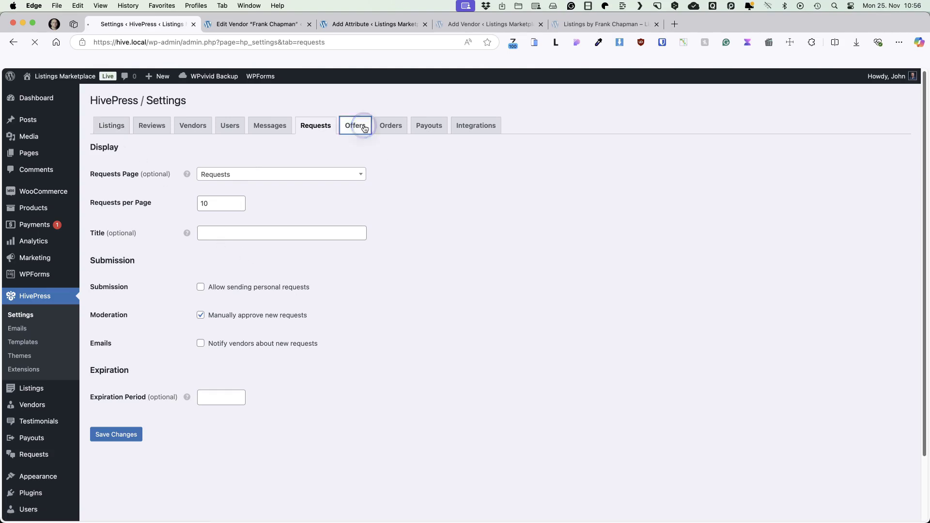
left_click(251, 177)
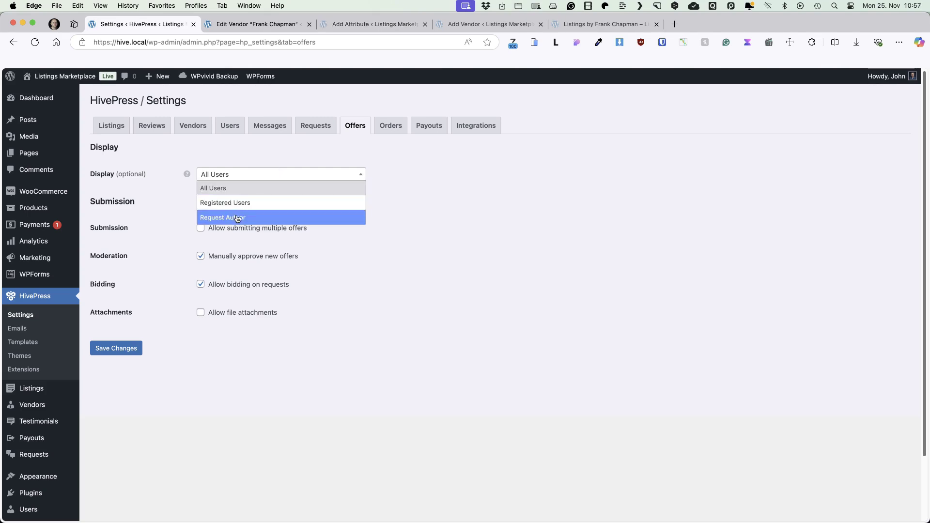
left_click(529, 212)
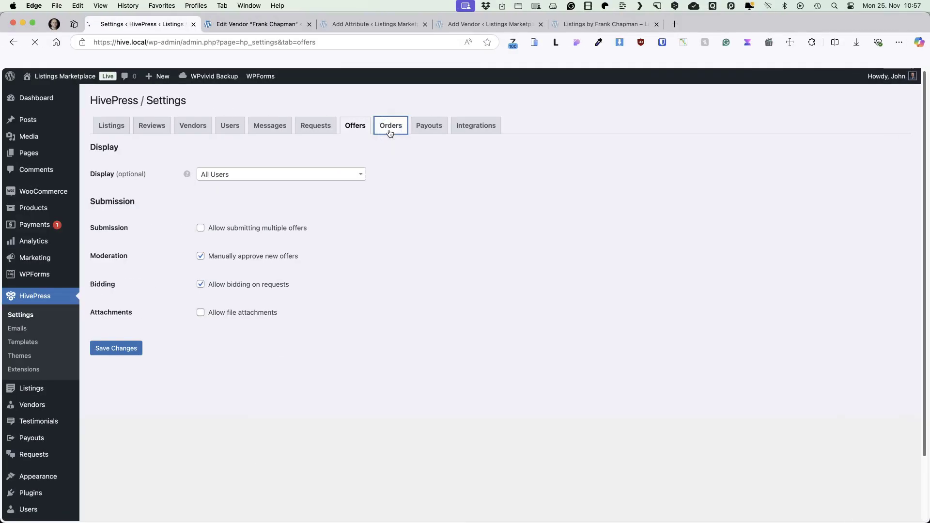
- Review the Orders settings from Restrictions to Disputes, including the requirements help and the Refunds choices
left_click(390, 129)
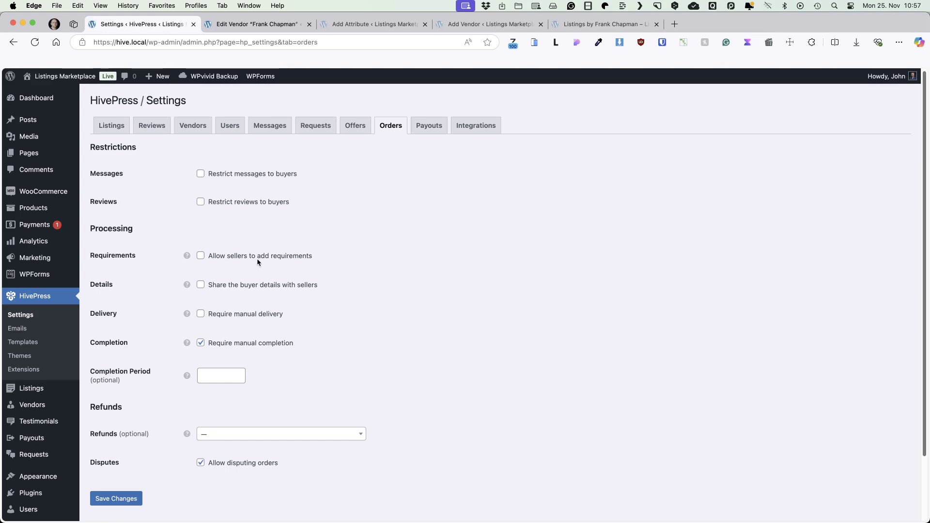
mouse_move(187, 255)
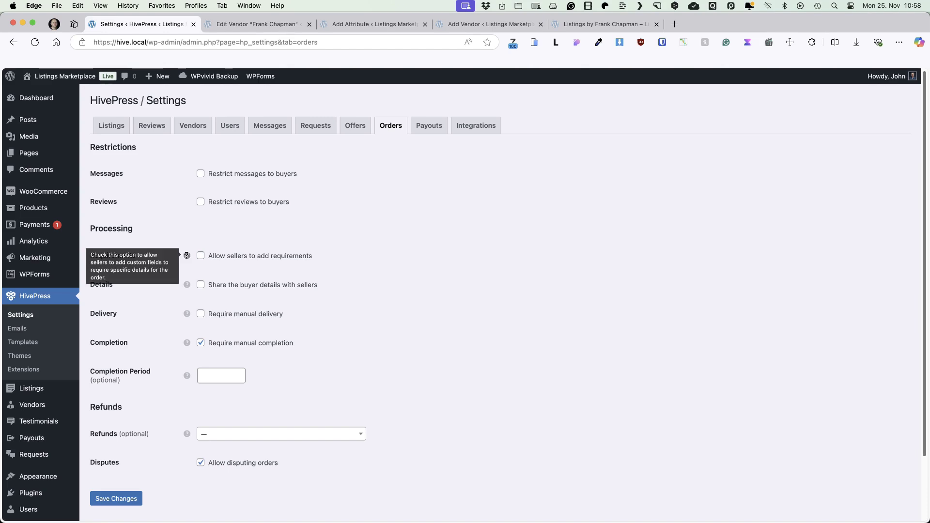
scroll(530, 267, "down", 2)
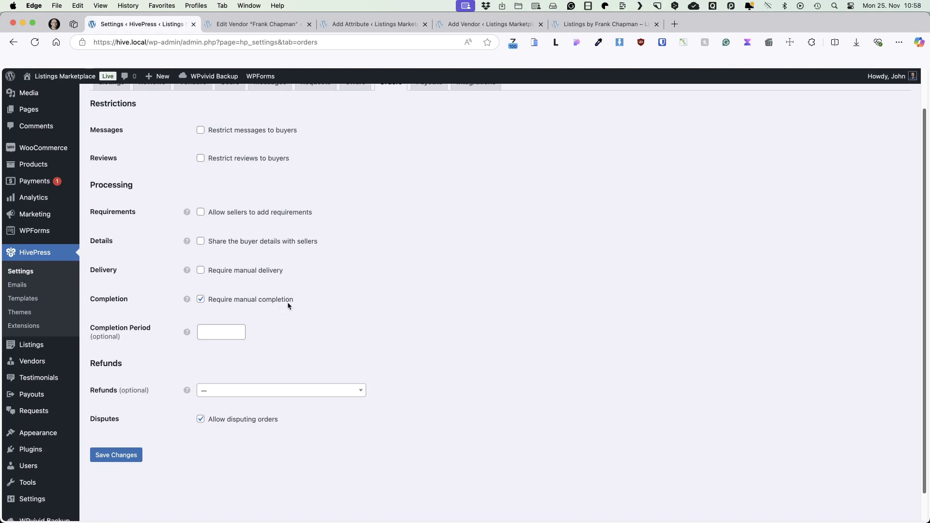
scroll(395, 306, "down", 1)
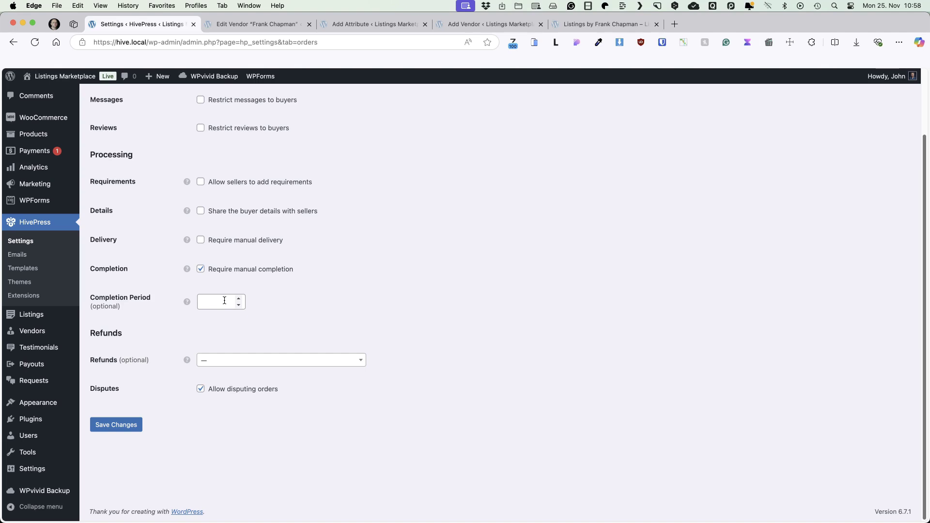
left_click(243, 364)
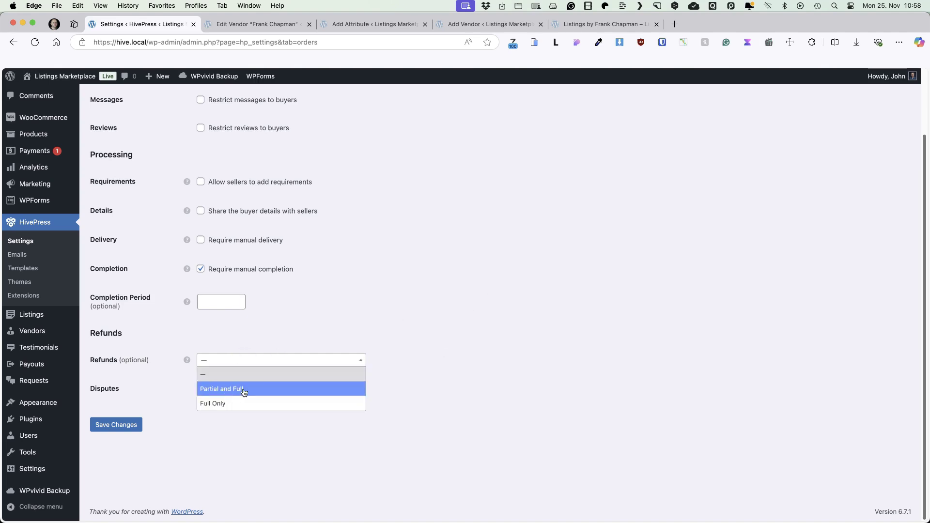
left_click(447, 324)
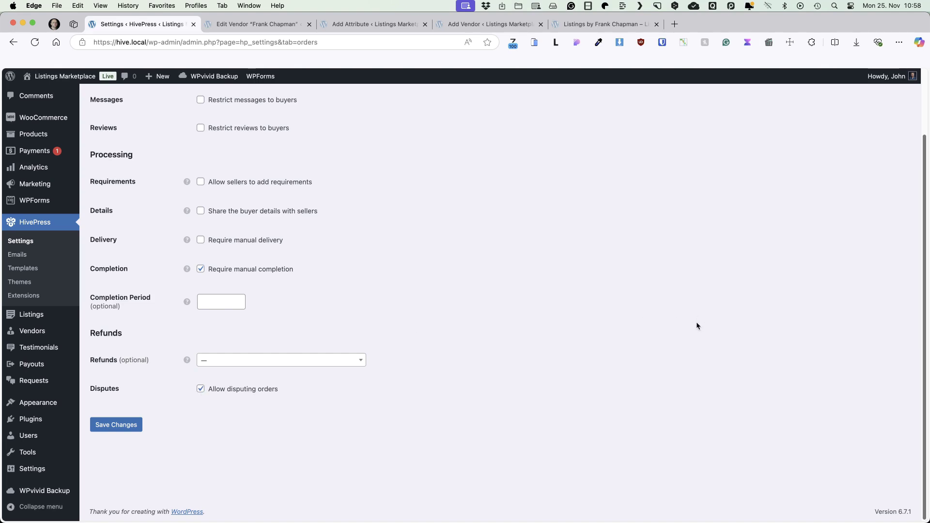
- Review the Payouts settings with the Payout System choices, and the Integrations settings for reCAPTCHA, Stripe and HivePress Store
scroll(696, 322, "up", 3)
left_click(431, 124)
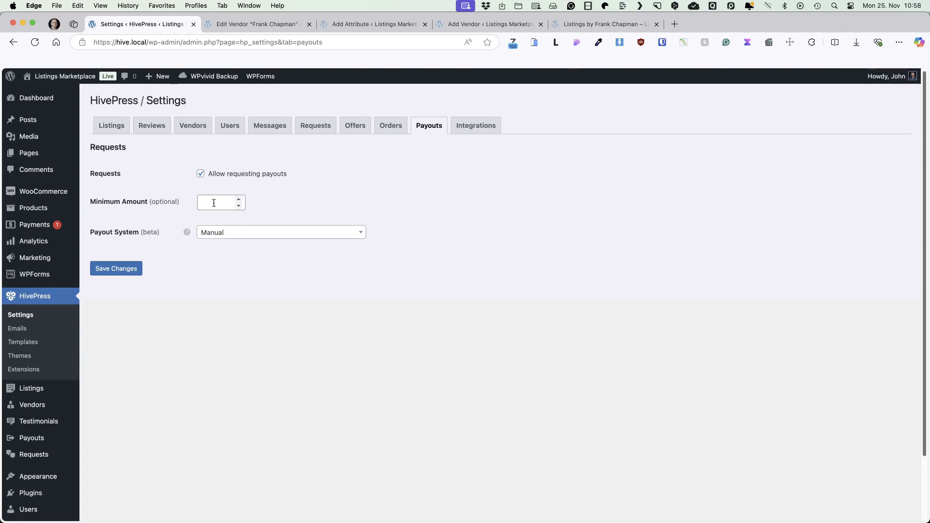
left_click(242, 236)
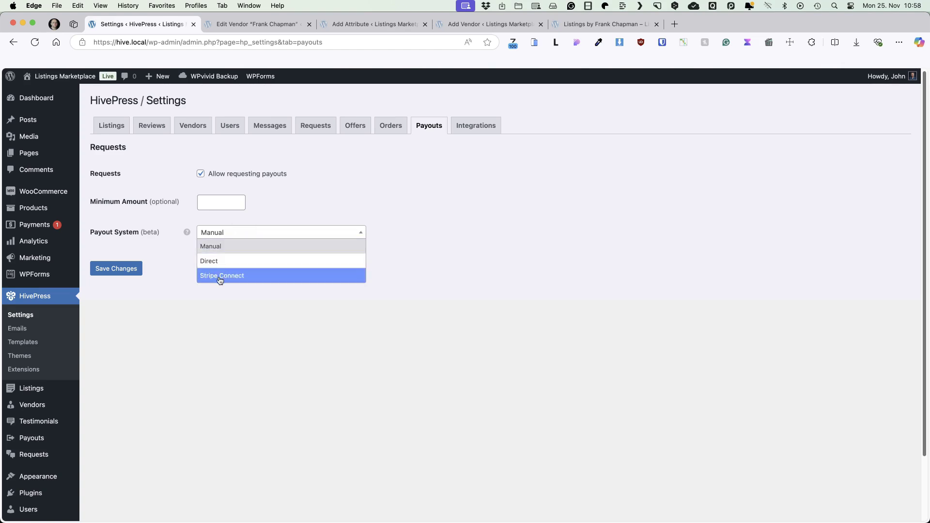
left_click(433, 232)
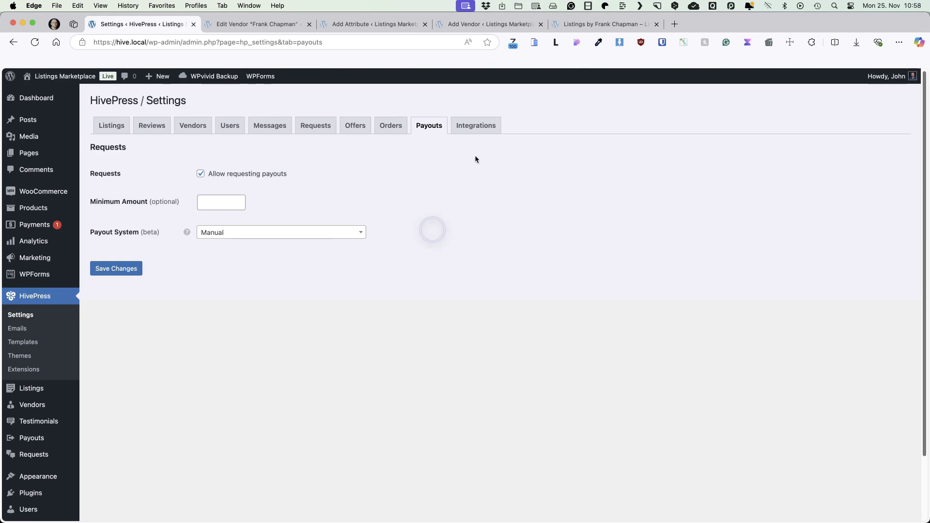
left_click(477, 126)
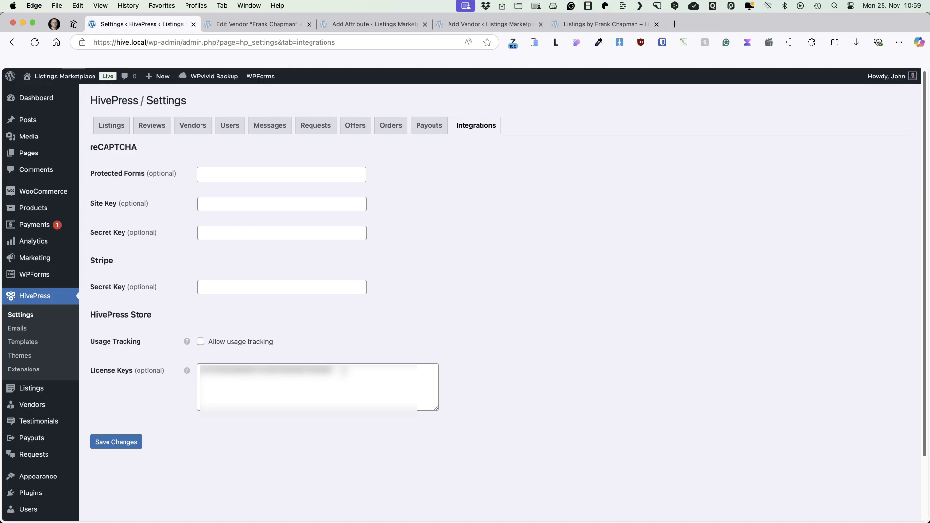
key("super+bracketleft")
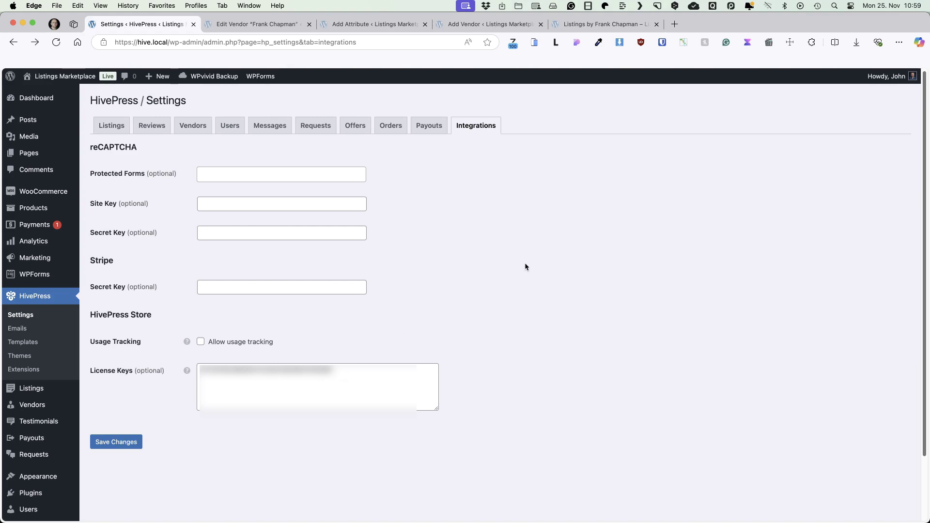
- Open the Add Email form in HivePress and look through the events available for a custom email
left_click(17, 329)
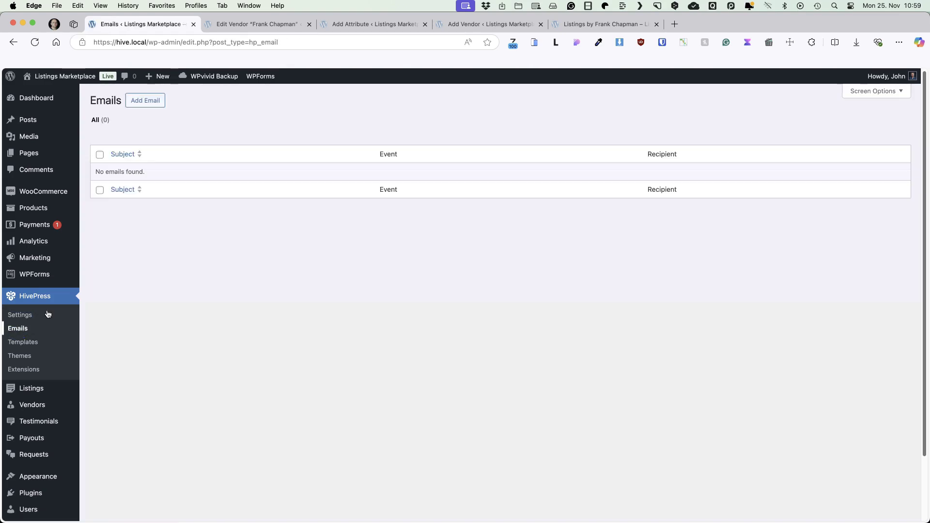
left_click(146, 100)
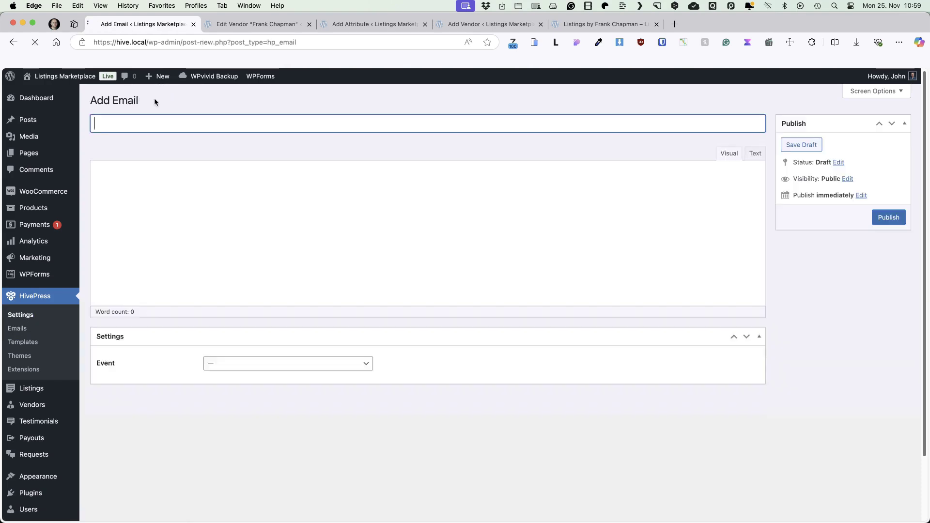
left_click(225, 395)
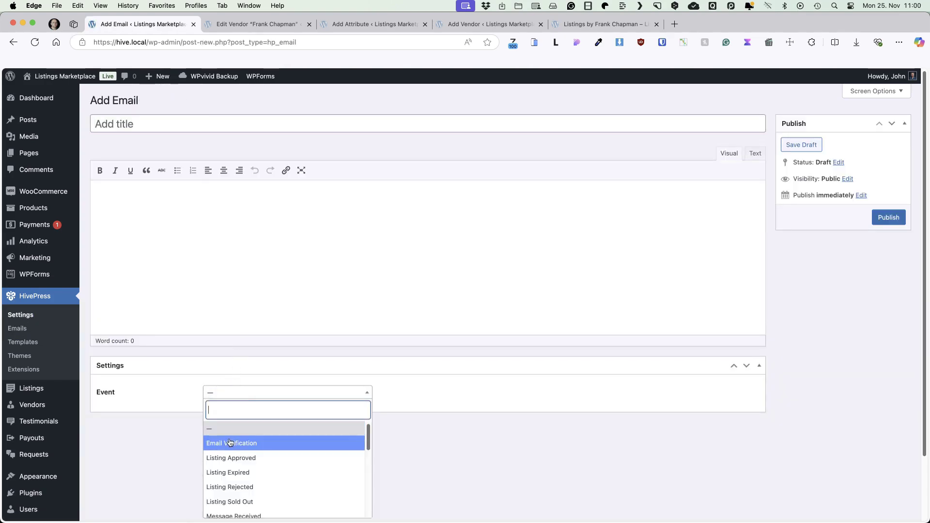
scroll(229, 441, "down", 1)
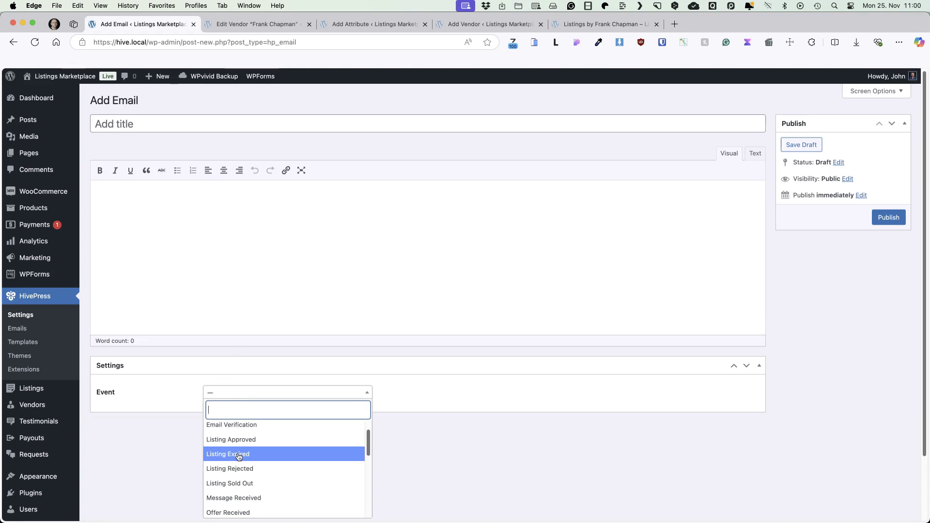
scroll(239, 457, "down", 2)
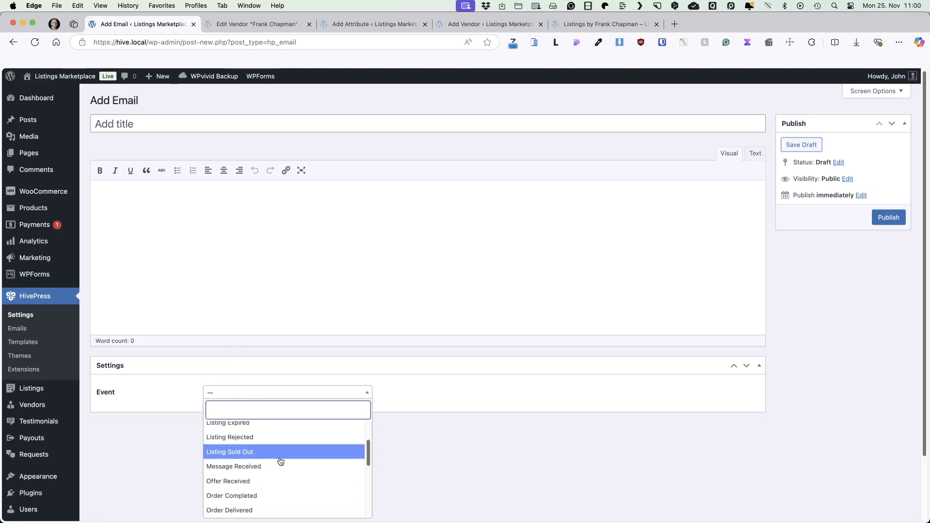
scroll(281, 461, "down", 5)
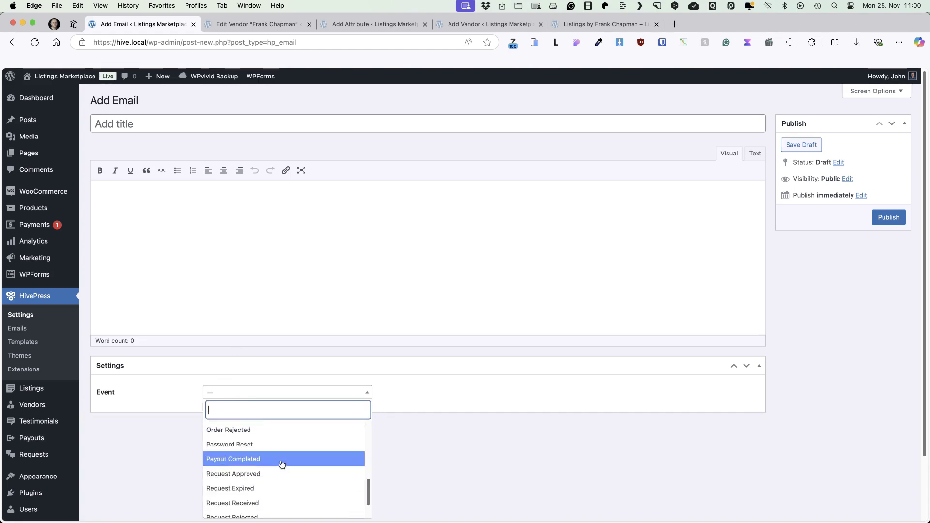
left_click(484, 457)
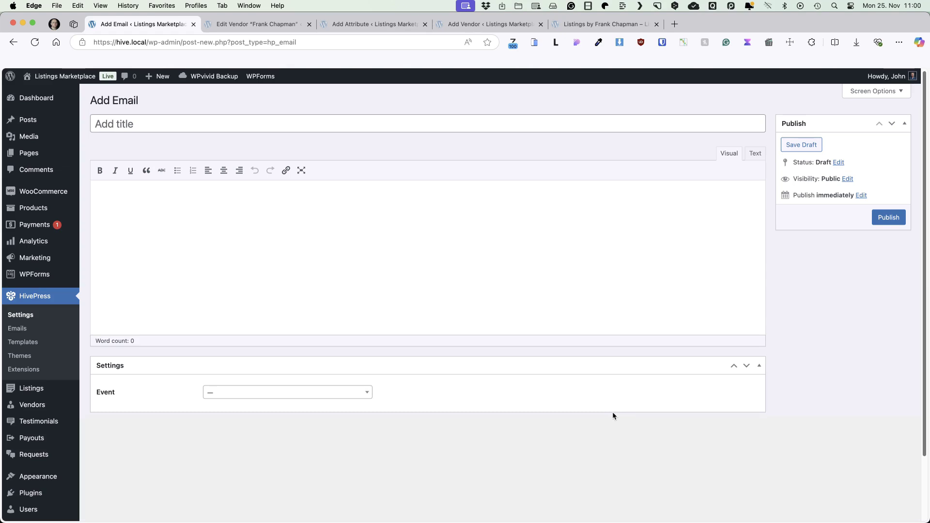
- Start a new HivePress template and look through the page templates available for customization
left_click(22, 342)
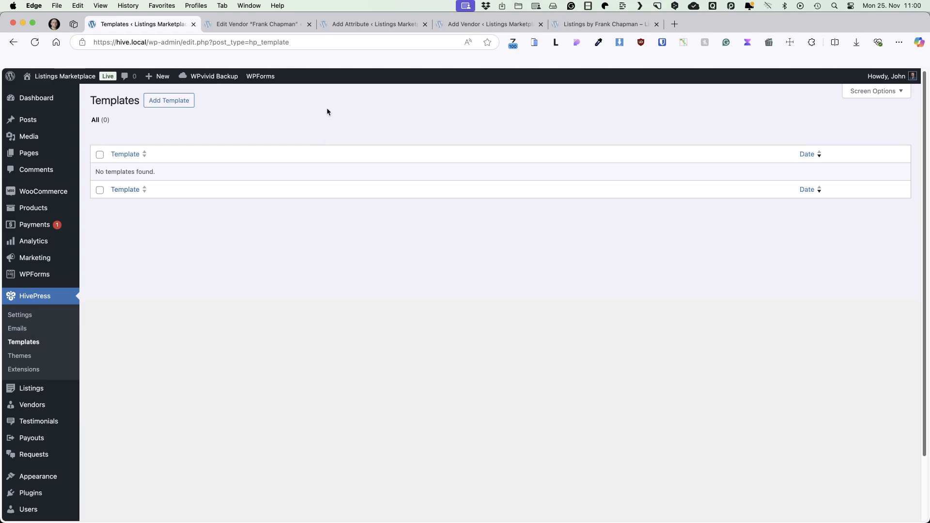
left_click(168, 102)
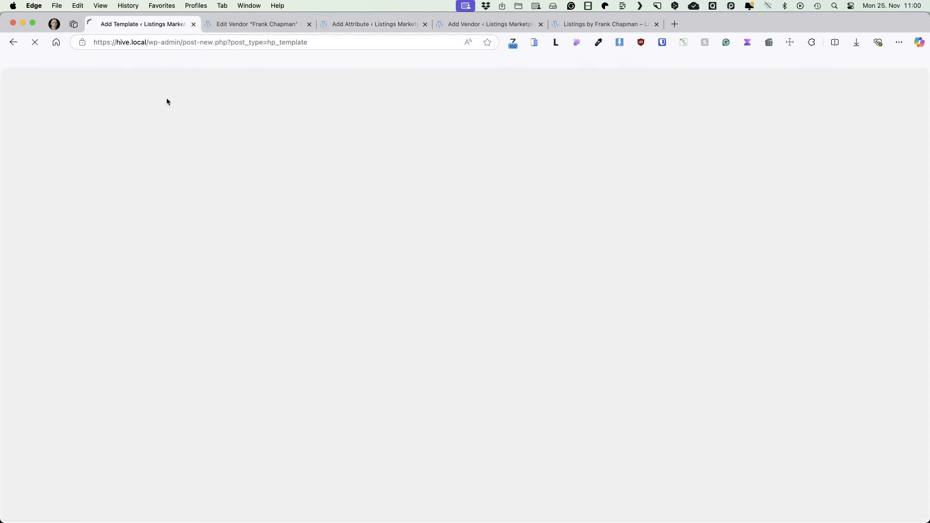
left_click(850, 265)
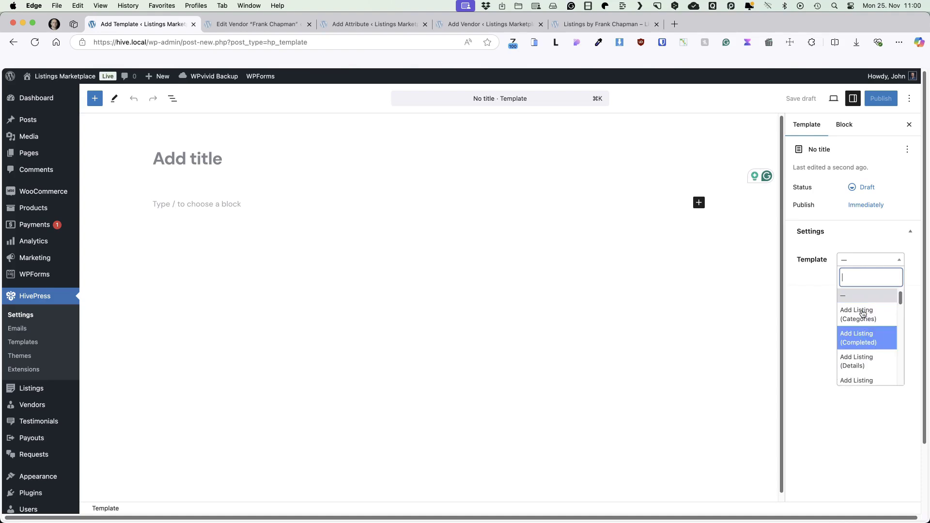
scroll(862, 334, "down", 1)
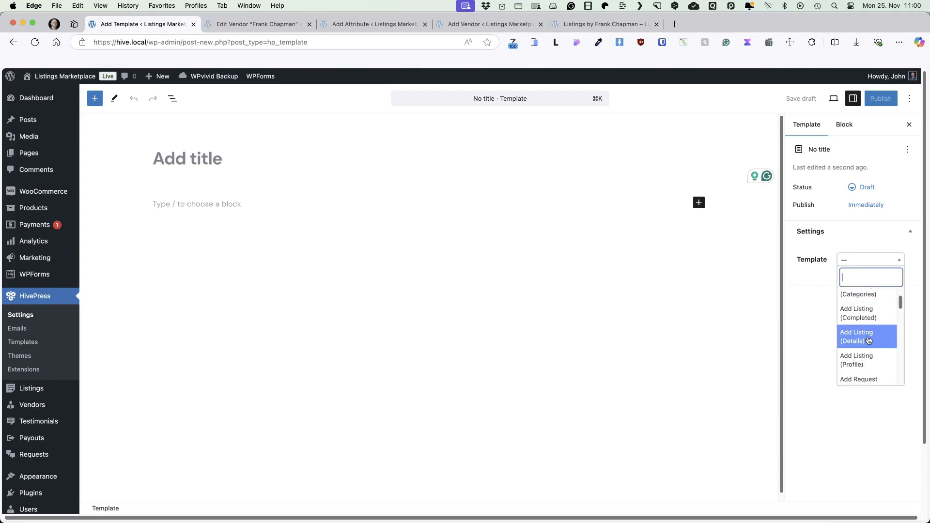
scroll(869, 341, "down", 3)
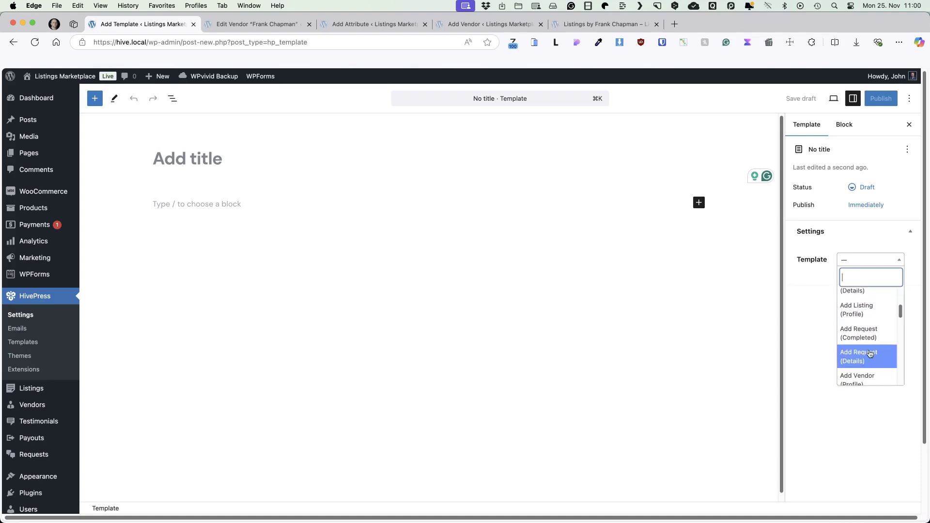
scroll(870, 354, "down", 4)
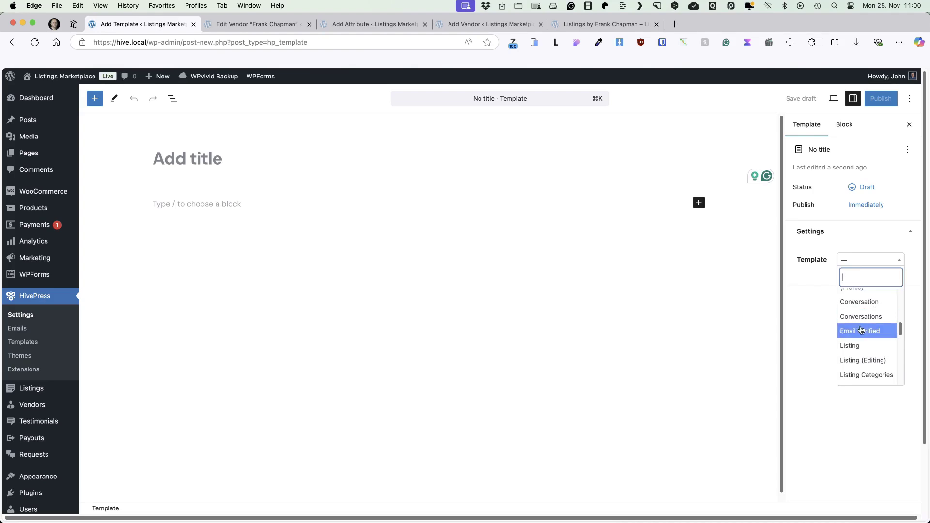
left_click(791, 320)
- Review the HivePress Themes page and look over the full list of available and active Extensions
left_click(19, 356)
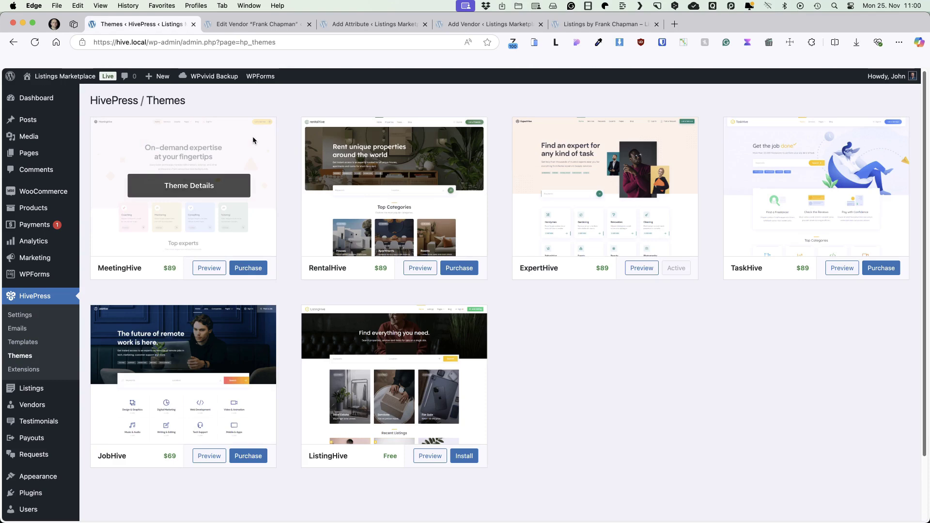
left_click(26, 370)
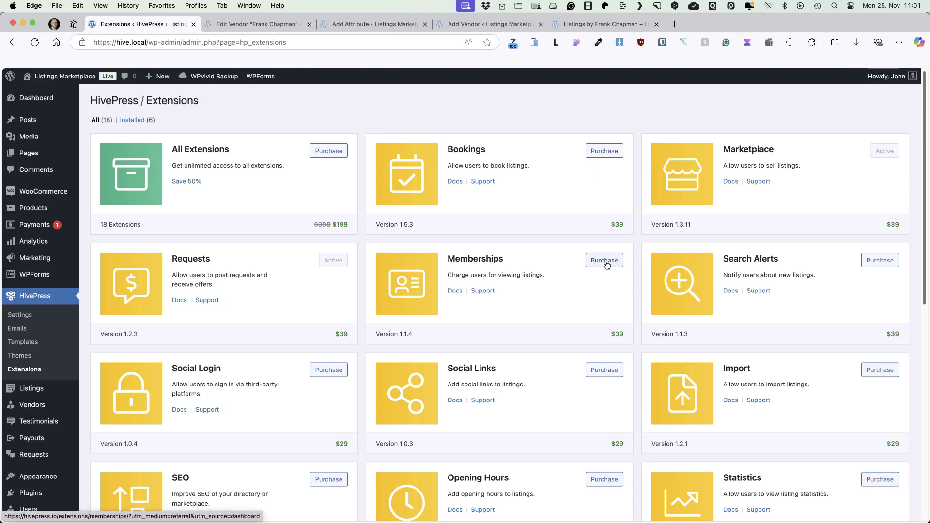
scroll(653, 263, "down", 10)
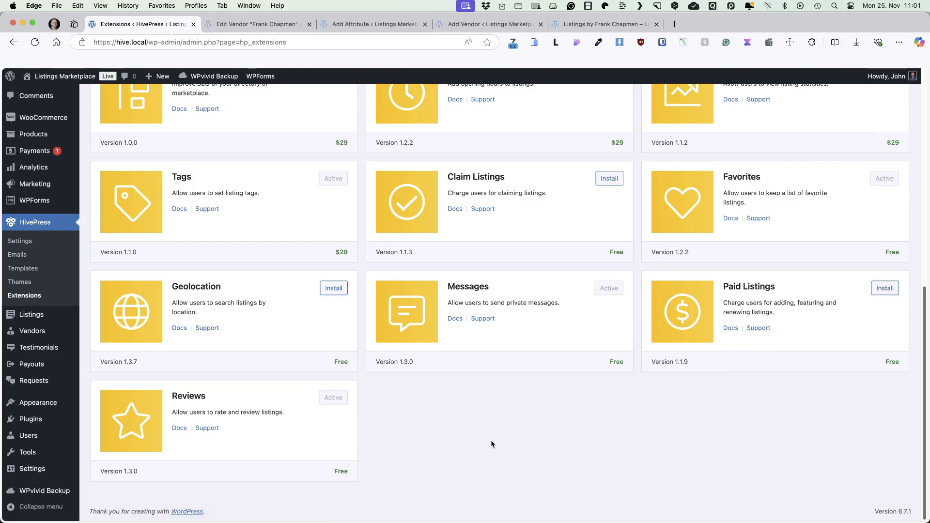
scroll(487, 439, "up", 5)
scroll(315, 363, "down", 4)
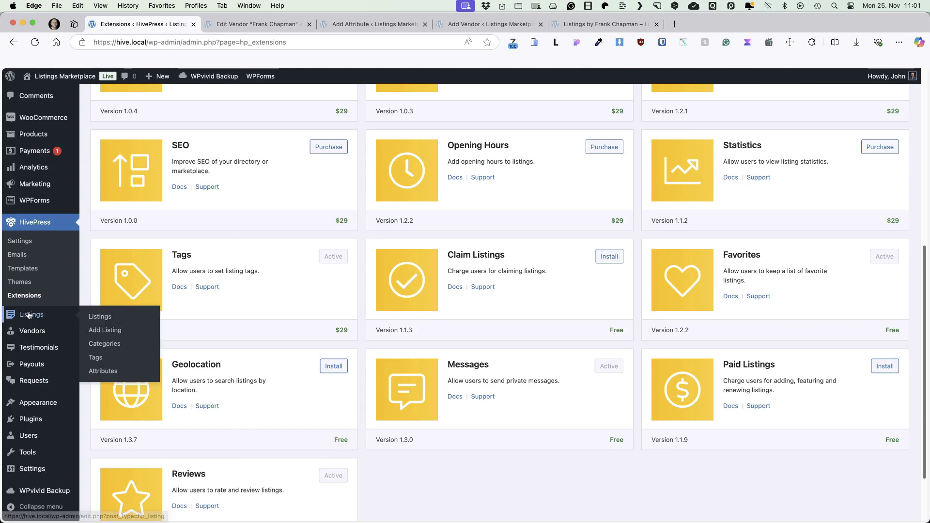
- Open the "Professional videography for any events" listing and review its description, comments and Vendor, Verified and Featured settings
left_click(103, 315)
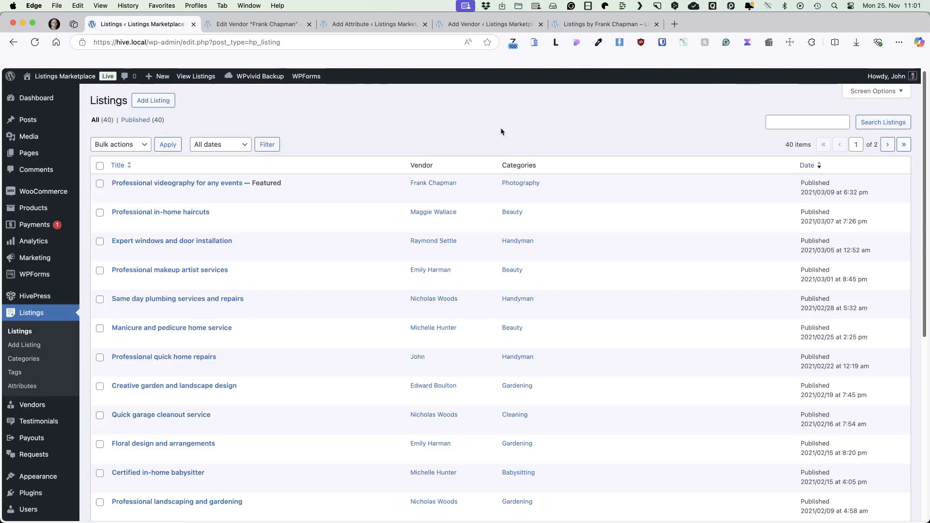
mouse_move(272, 190)
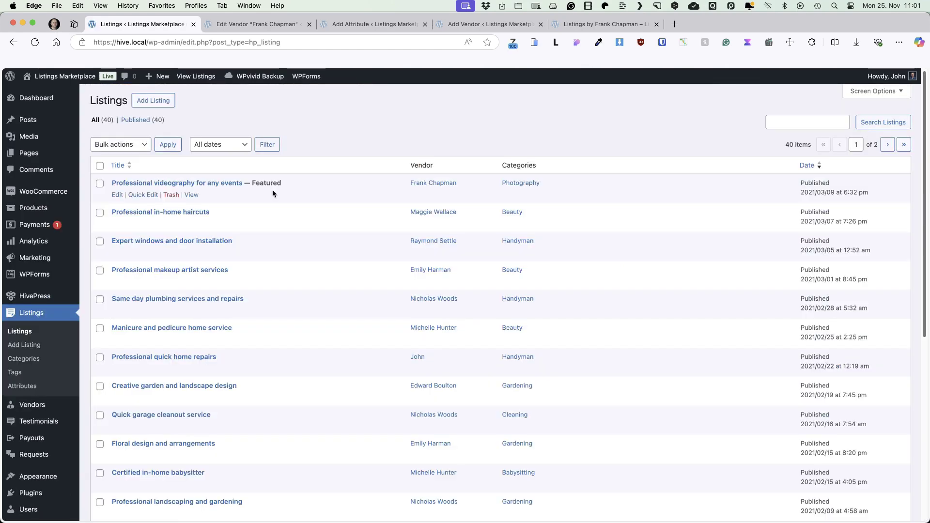
left_click(213, 182)
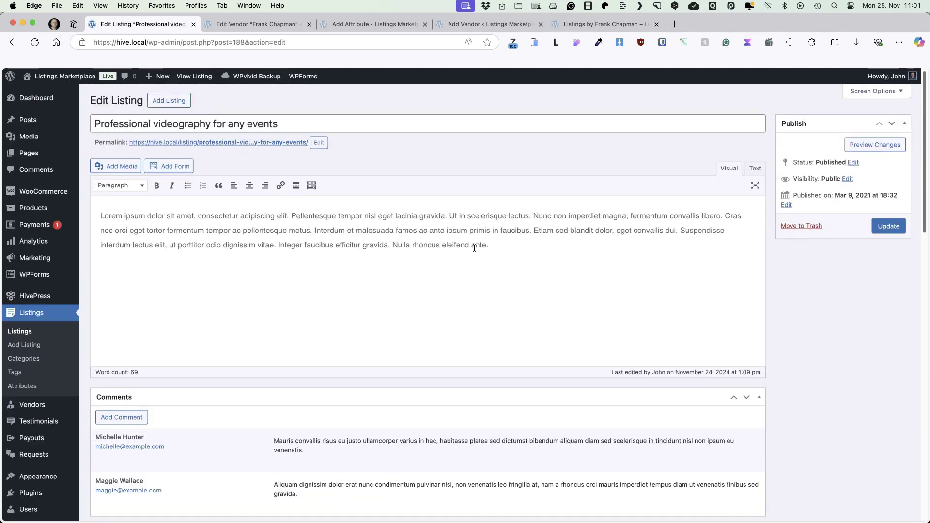
scroll(485, 248, "down", 5)
mouse_move(304, 340)
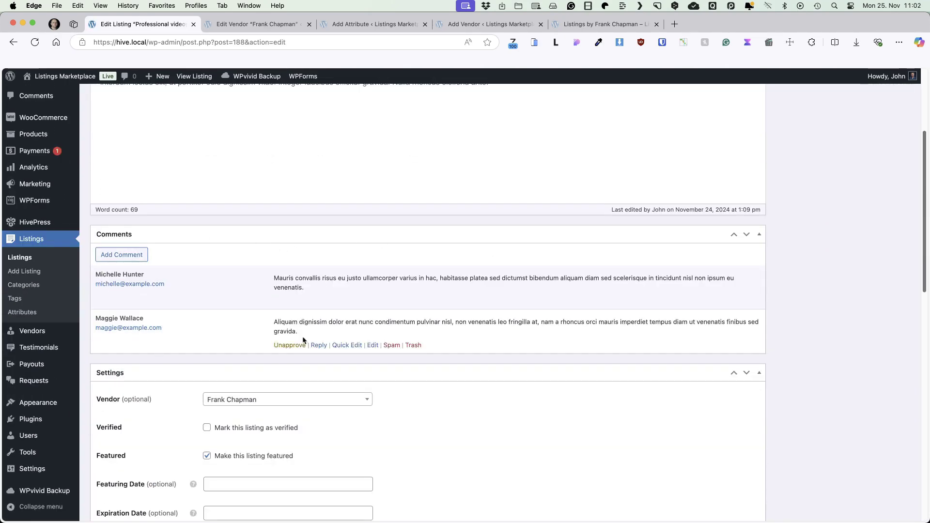
scroll(359, 211, "down", 4)
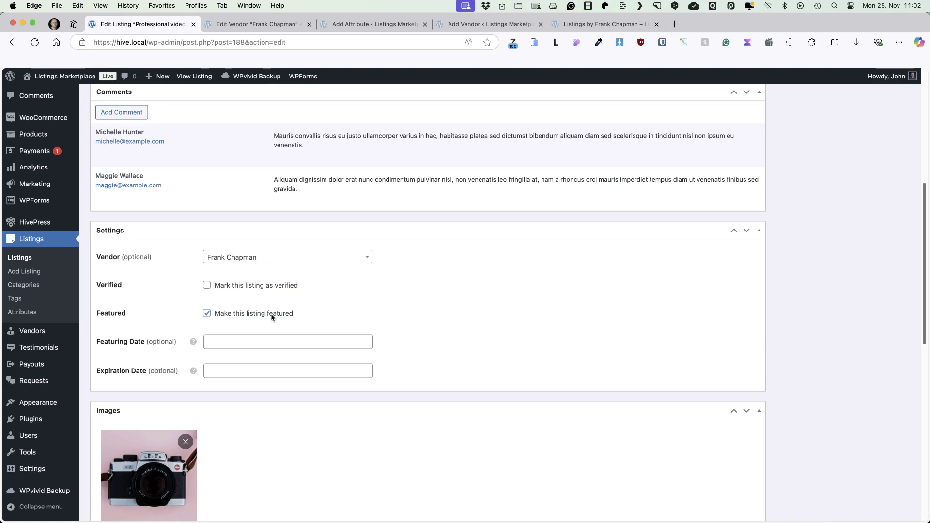
- Review the listing's Featuring Date calendar, its Images and its Attributes
scroll(272, 318, "down", 2)
left_click(234, 305)
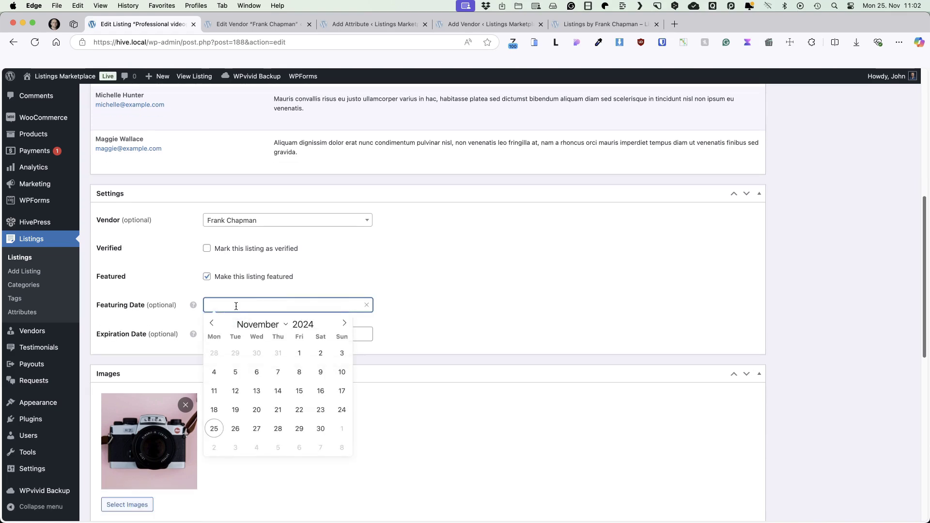
left_click(443, 277)
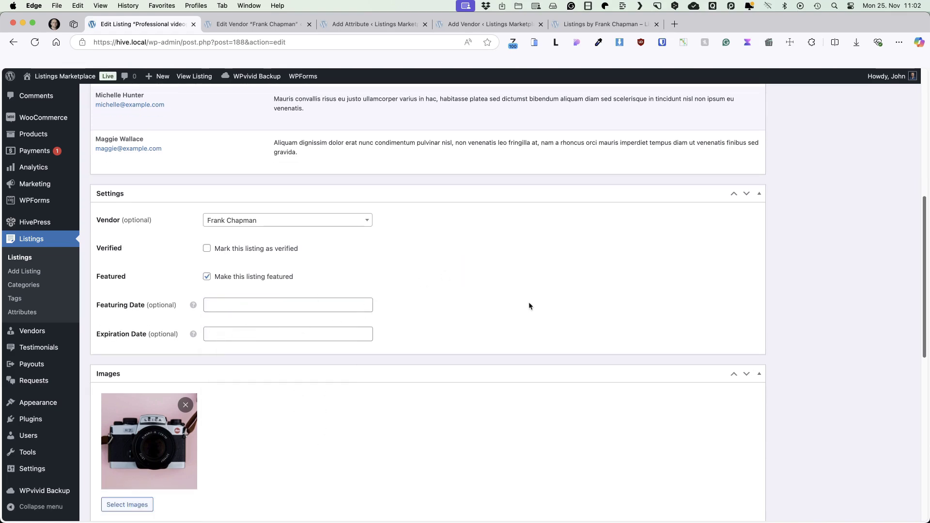
scroll(529, 301, "down", 5)
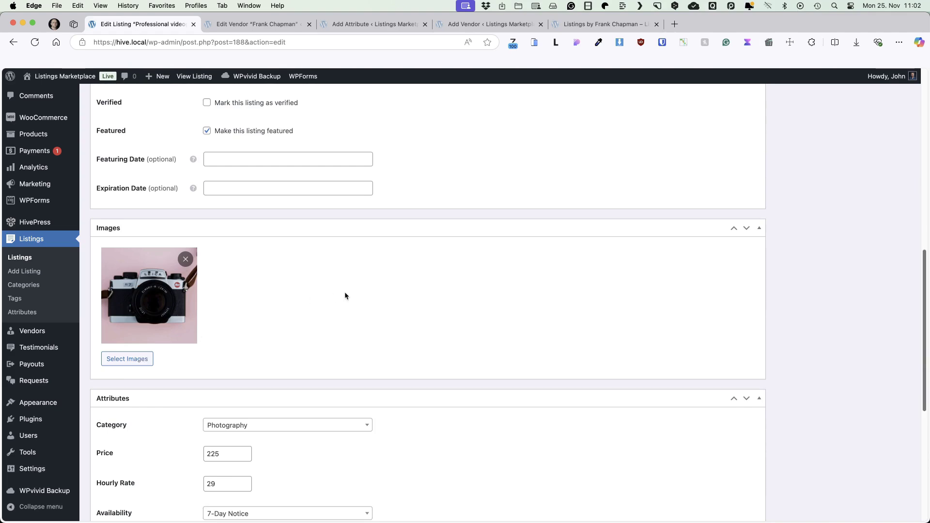
scroll(469, 281, "down", 8)
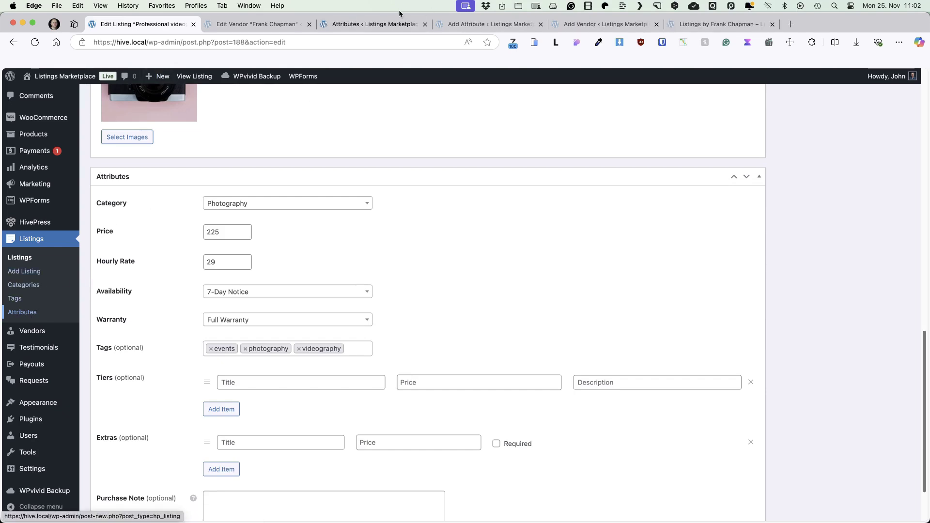
- Open the listing Attributes page in a separate browser tab and compare its entries with the fields on the videography listing
left_click(28, 313, "super")
left_click(362, 28)
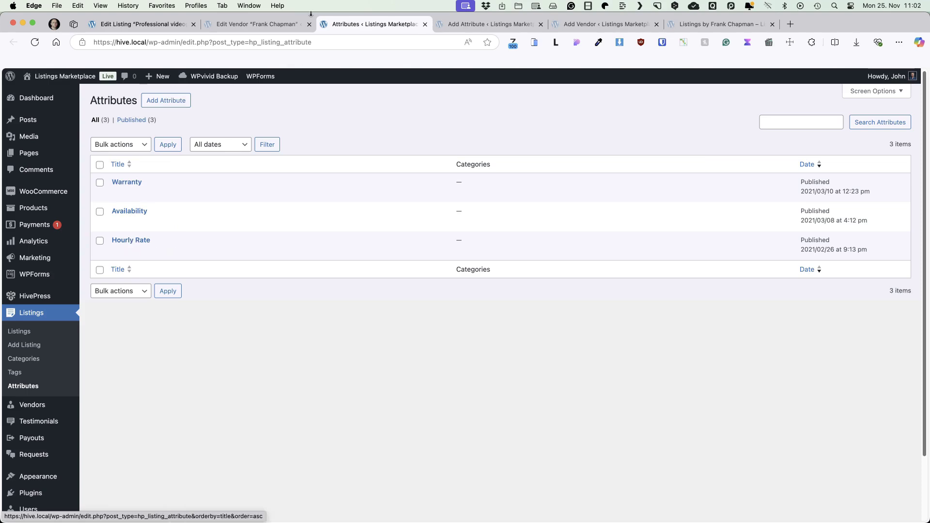
left_click(156, 27)
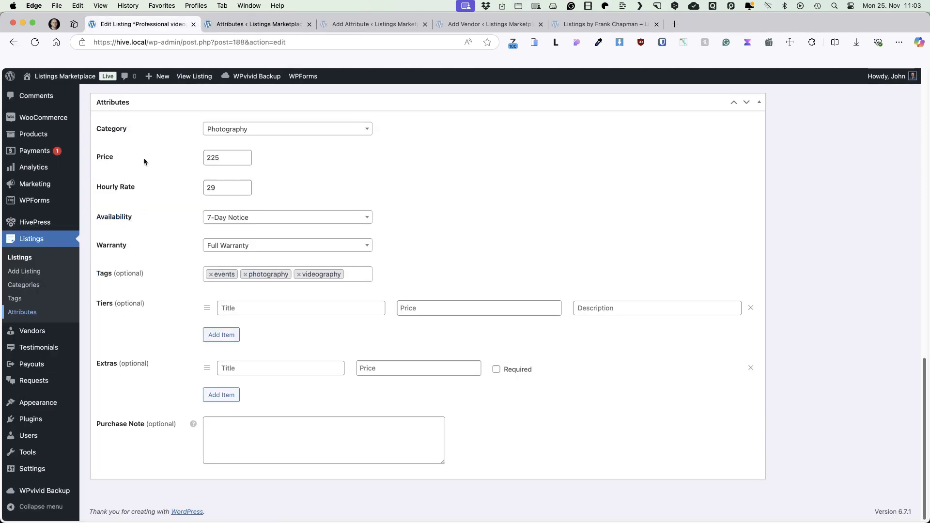
- Add a listing attribute titled "24/7 service?" with front-end editing allowed, and read the help for the Synced option
left_click(261, 25)
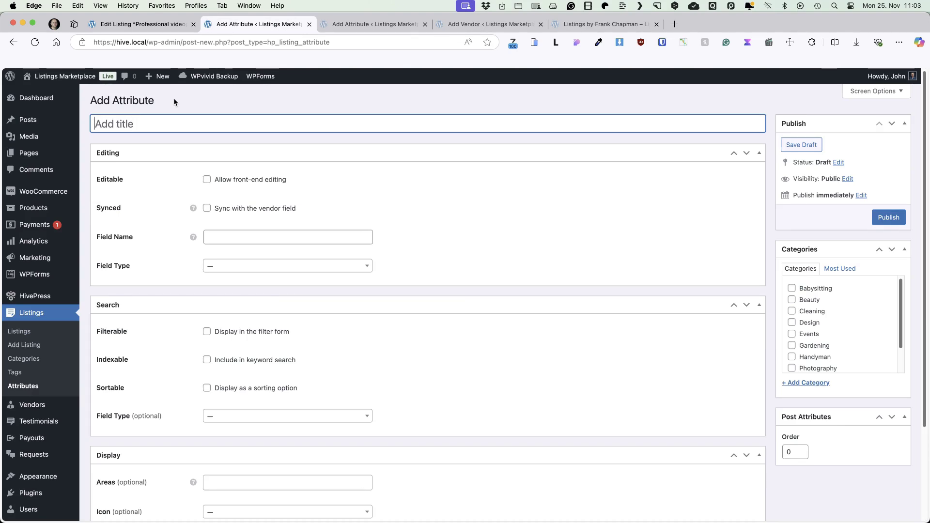
type("24/7 service?")
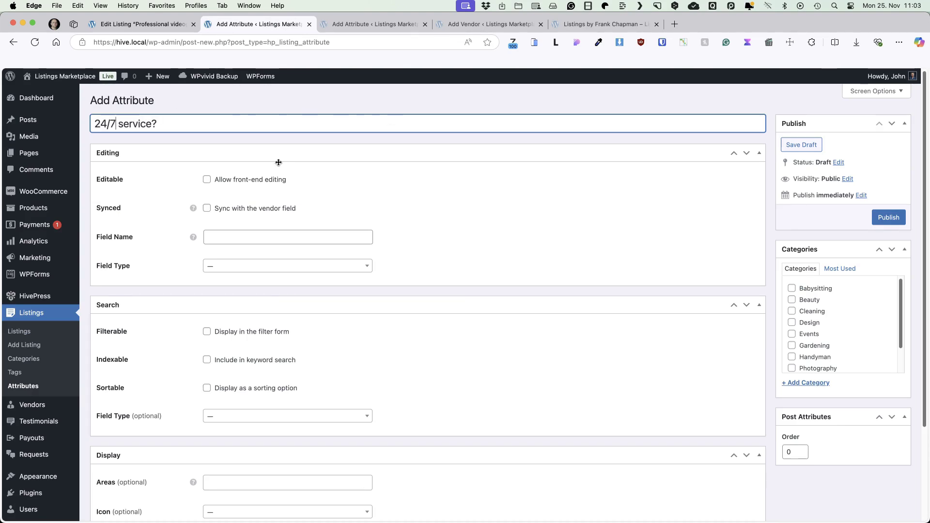
left_click(207, 180)
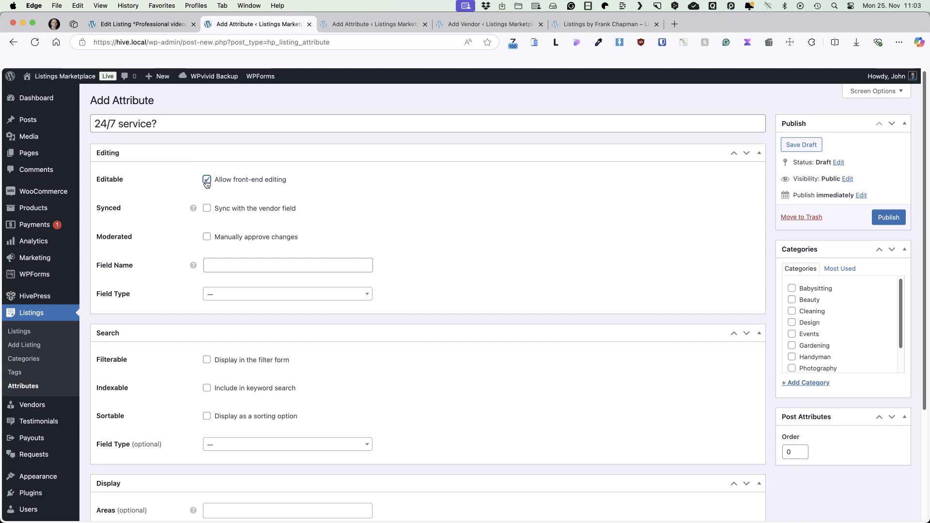
scroll(274, 178, "down", 2)
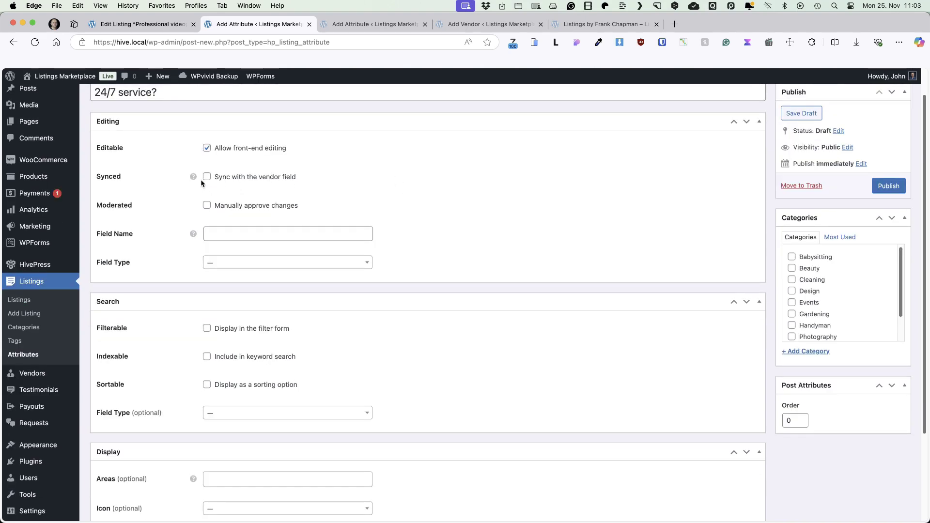
mouse_move(193, 176)
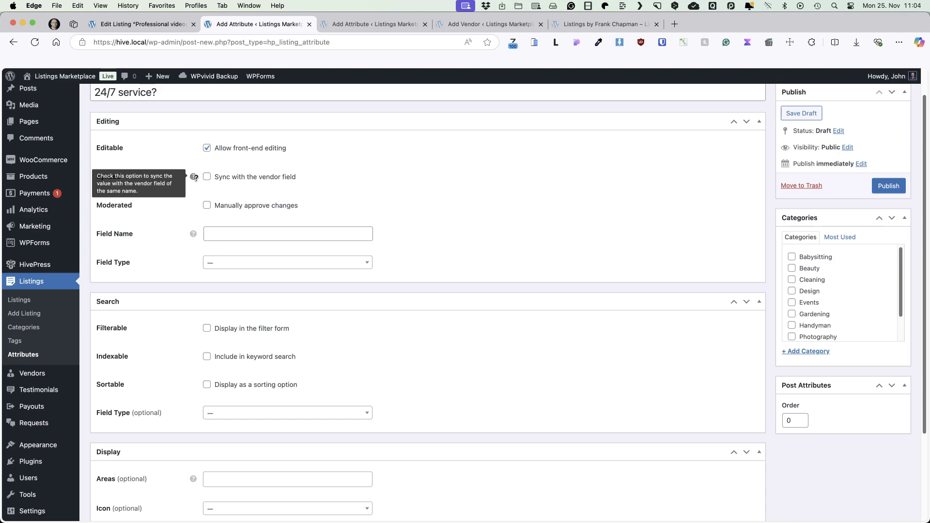
scroll(265, 189, "down", 1)
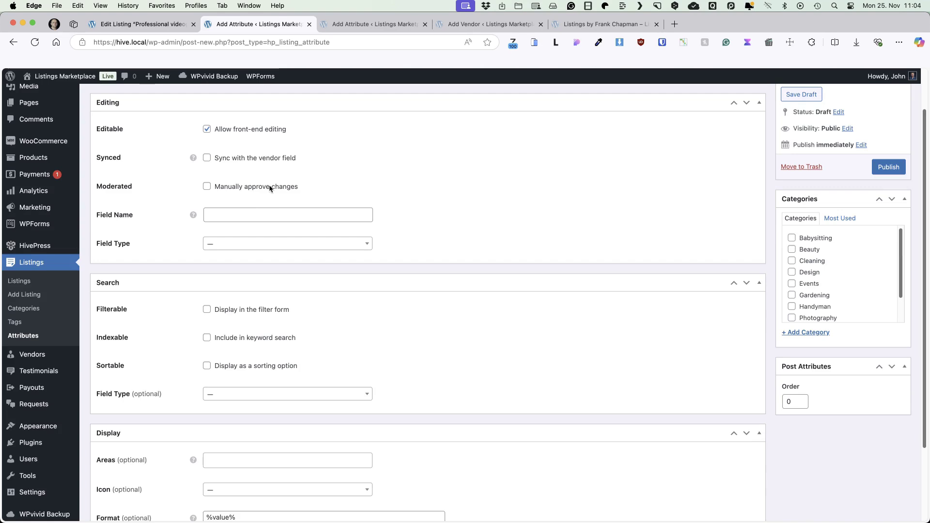
scroll(458, 176, "down", 1)
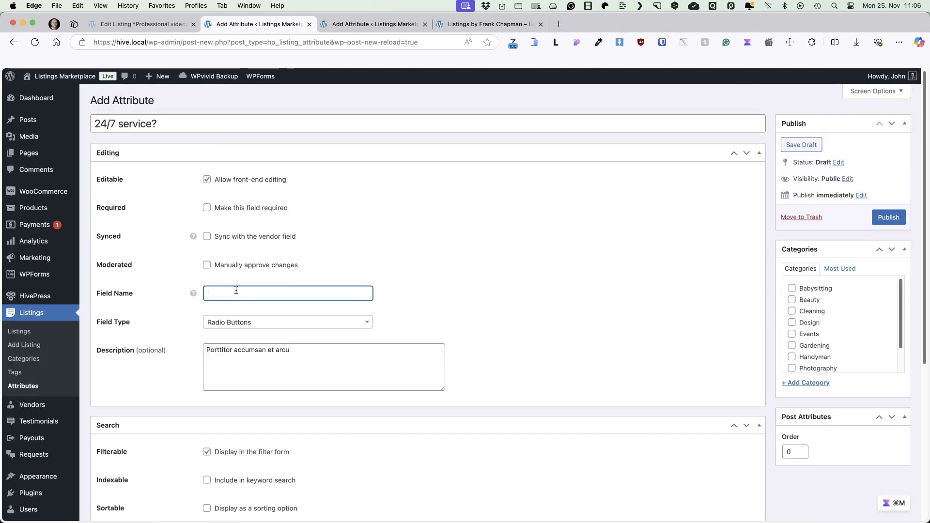
- Set the attribute's field name to "24/7 service?", its editing field type to Radio Buttons and its description to "Porttitor accumsan et arcu"
type("24/7 service?")
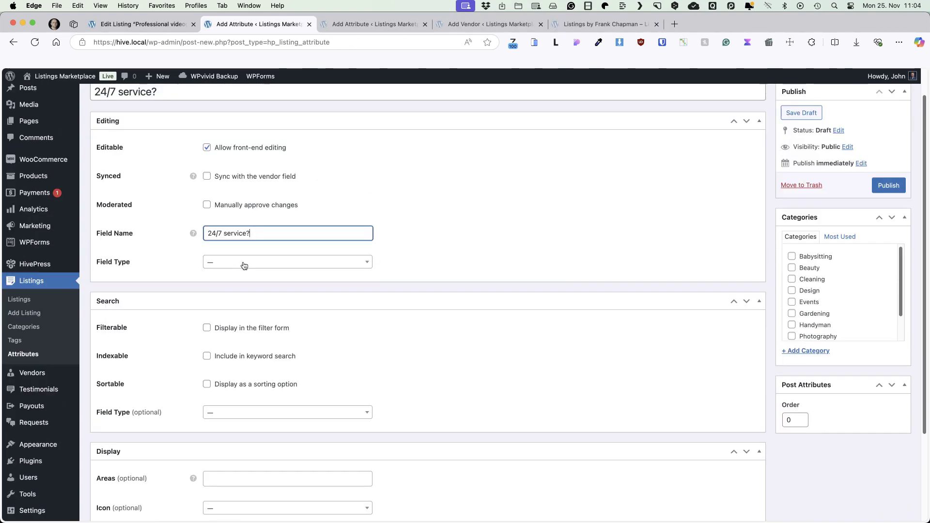
left_click(244, 265)
scroll(239, 320, "down", 2)
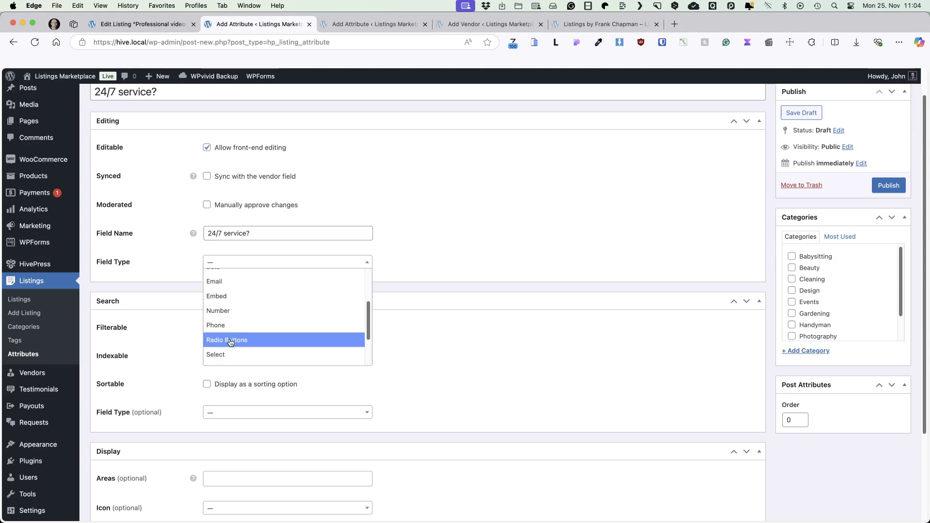
left_click(239, 336)
scroll(257, 239, "down", 5)
left_click(257, 239)
type("Porttitor accumsan et arcu")
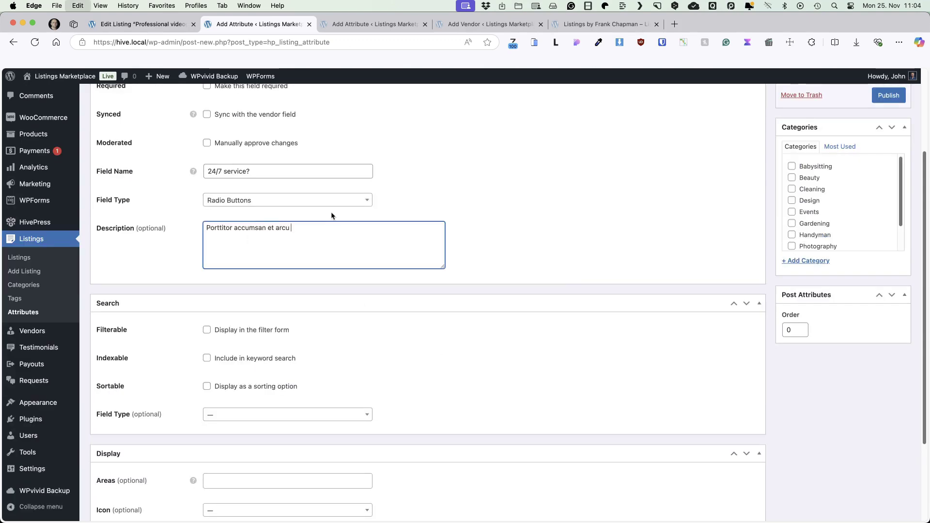
- Make the attribute filterable in the filter form and set its search field type to Radio Buttons
scroll(333, 210, "down", 3)
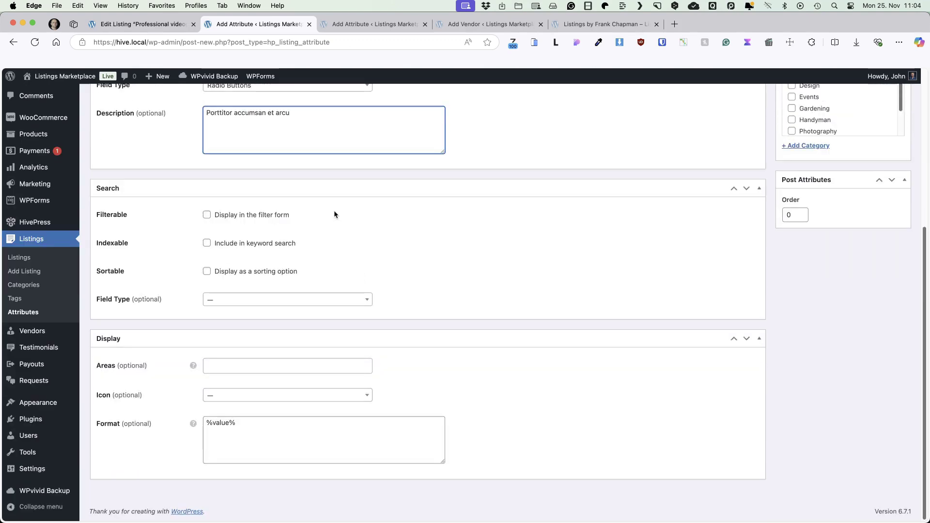
left_click(224, 214)
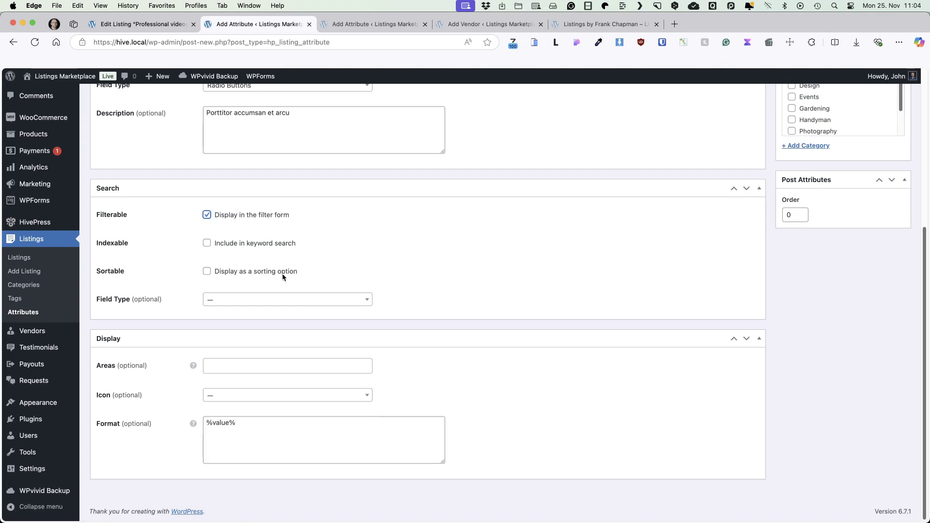
left_click(274, 299)
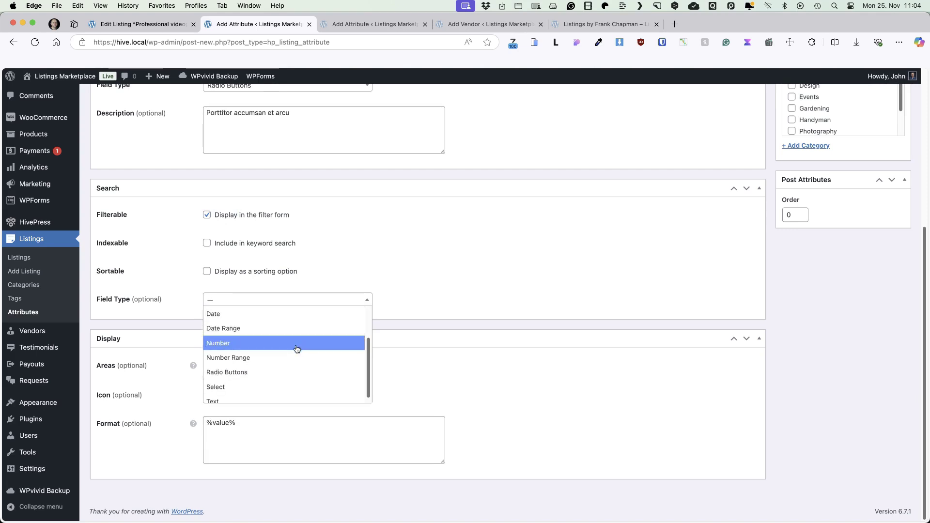
left_click(255, 371)
- Display the attribute in the Block (secondary) and Page (secondary) areas and give it the calendar-alt icon
left_click(242, 365)
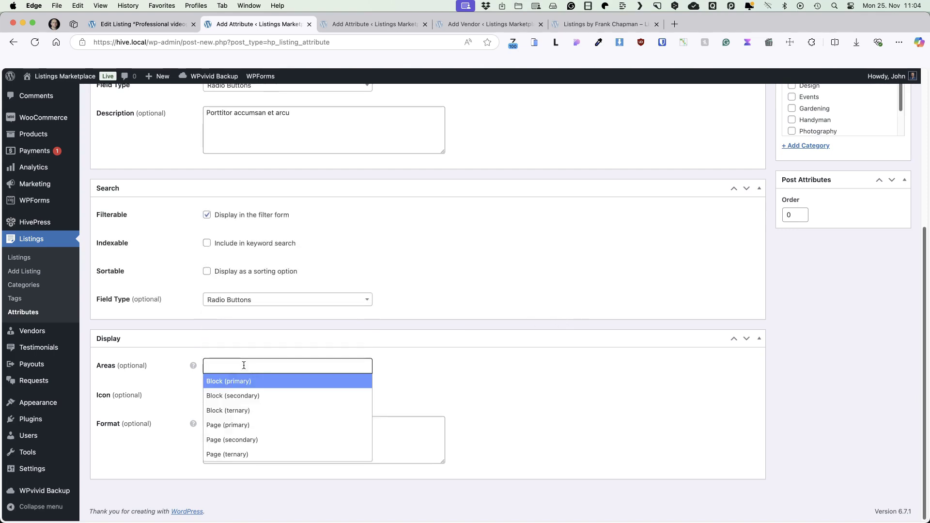
left_click(247, 396)
left_click(291, 365)
left_click(247, 439)
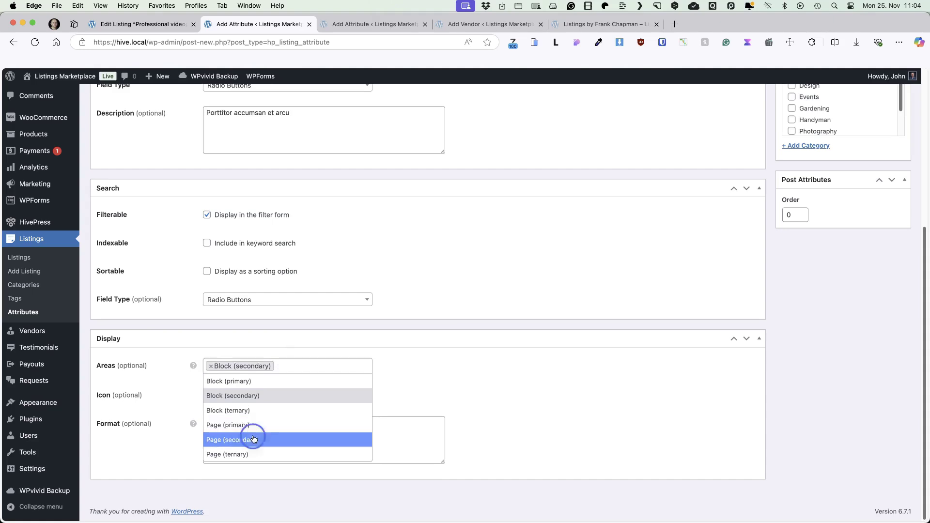
left_click(238, 396)
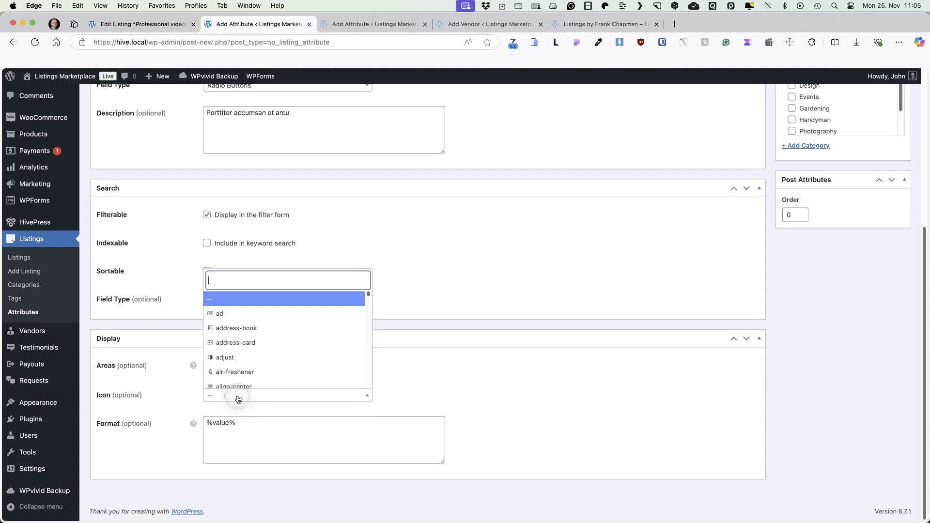
left_click(241, 358)
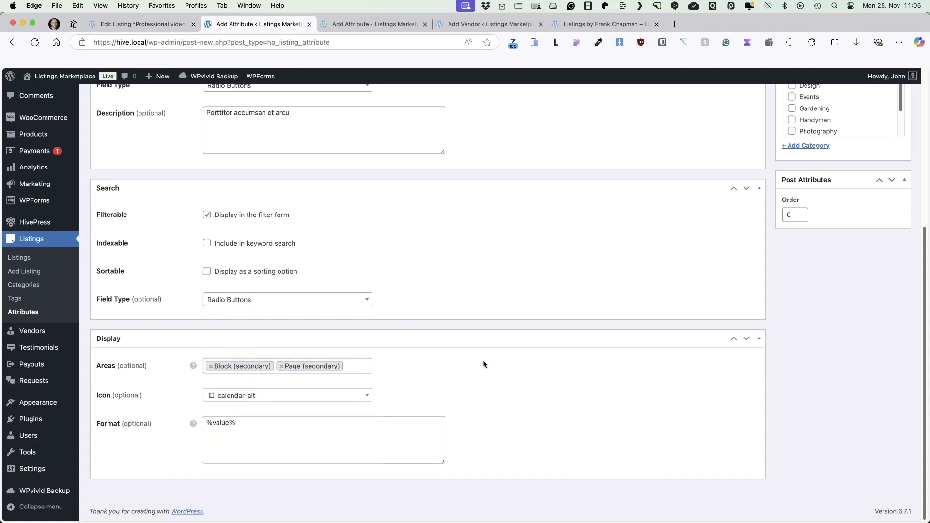
- Check how attributes are displayed on the vendor's public listings page, and close the Add Vendor browser tab
mouse_move(192, 425)
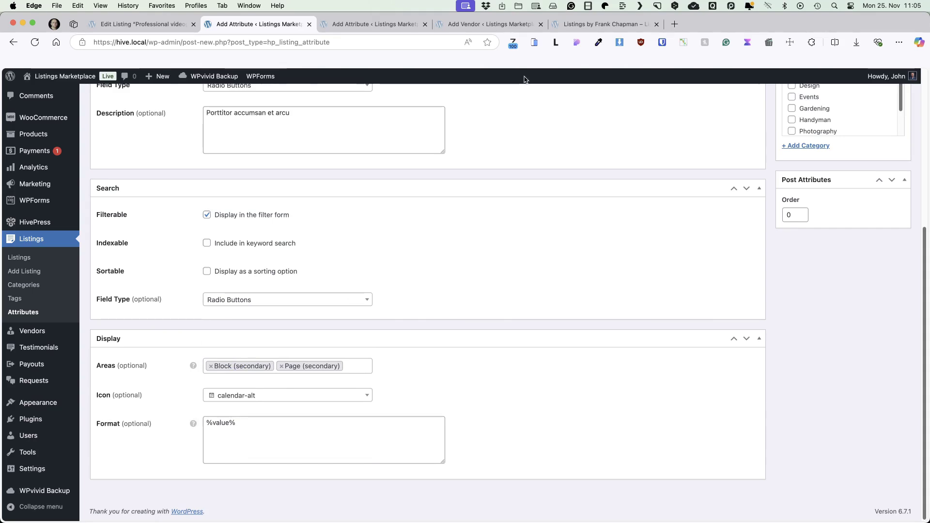
left_click(593, 25)
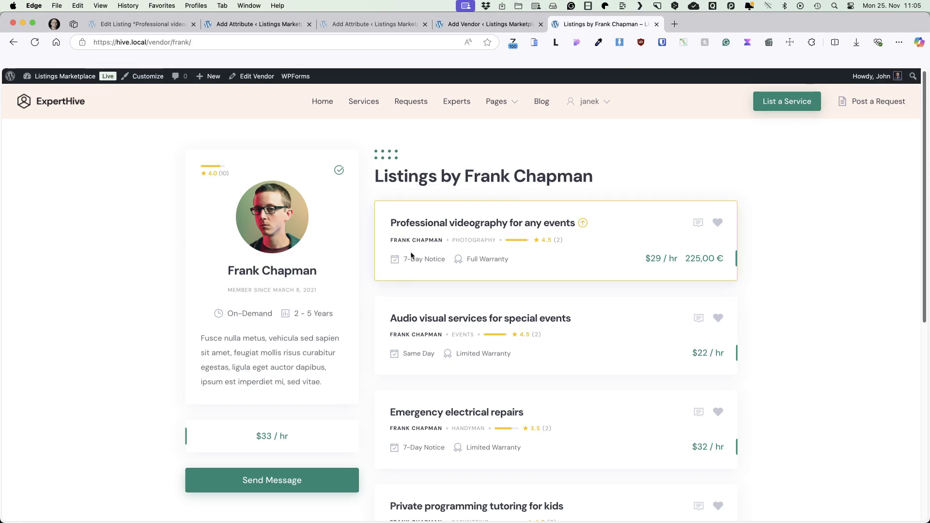
left_click(489, 24)
key("super+w")
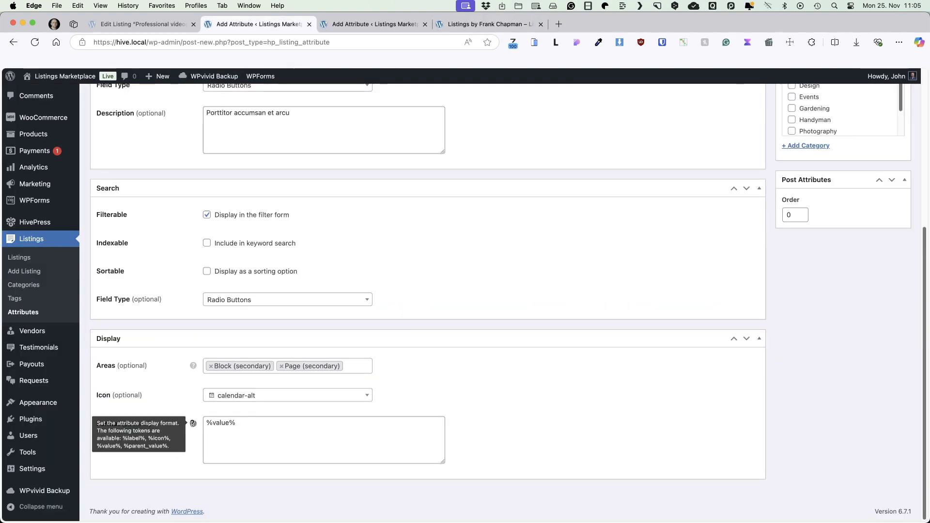
- Consult the available format tokens and set the attribute's display format to "%icon% %value%"
mouse_move(194, 424)
triple_click(213, 422)
left_click_drag(213, 422, 202, 422)
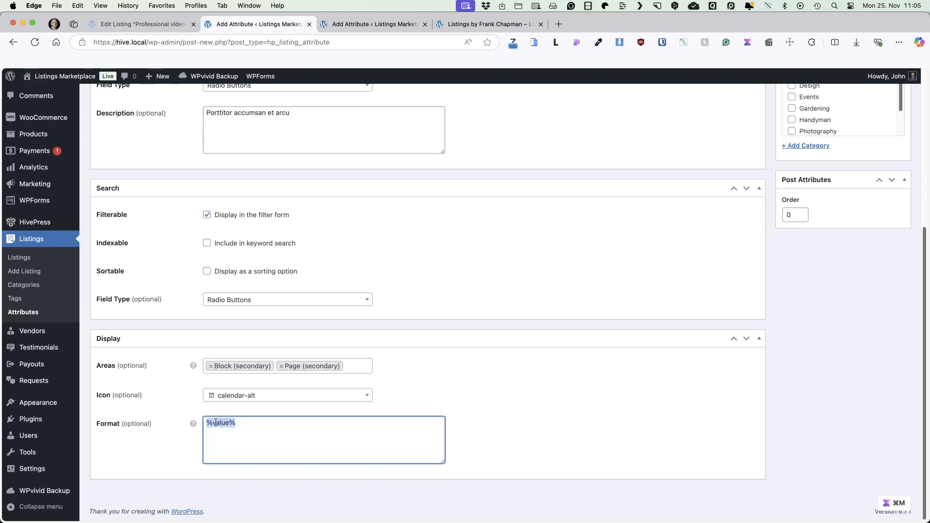
key("super+c")
left_click(206, 422)
key("super+v")
double_click(214, 421)
type("icon")
- Change the attribute's field name to "service" and publish the attribute
scroll(768, 319, "up", 5)
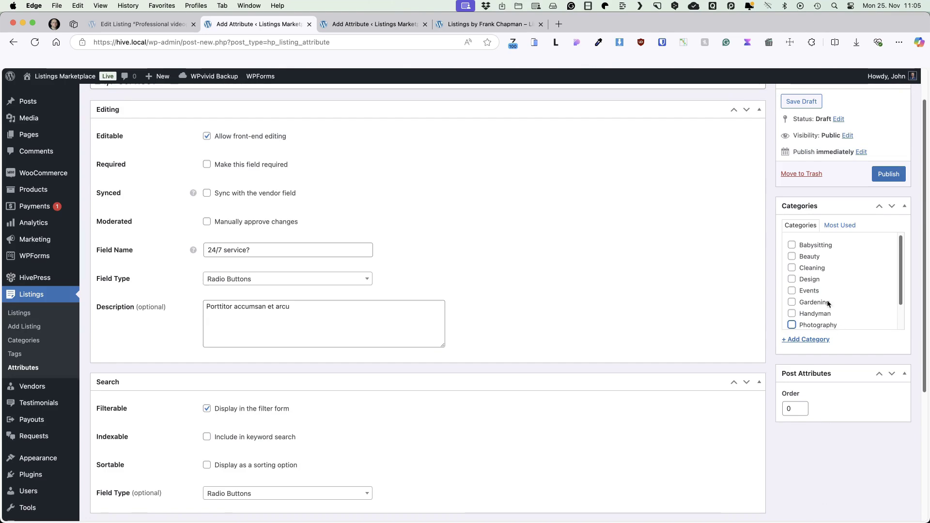
left_click(900, 174)
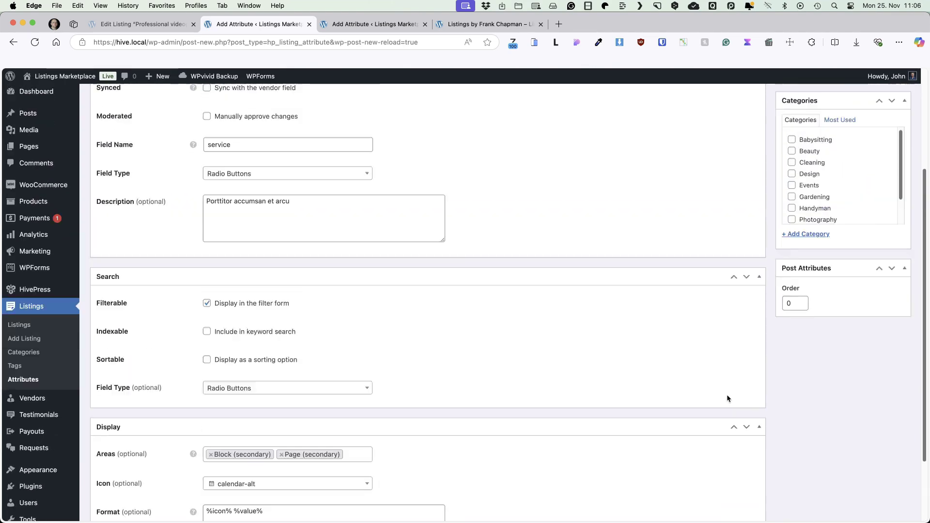
left_click(900, 214)
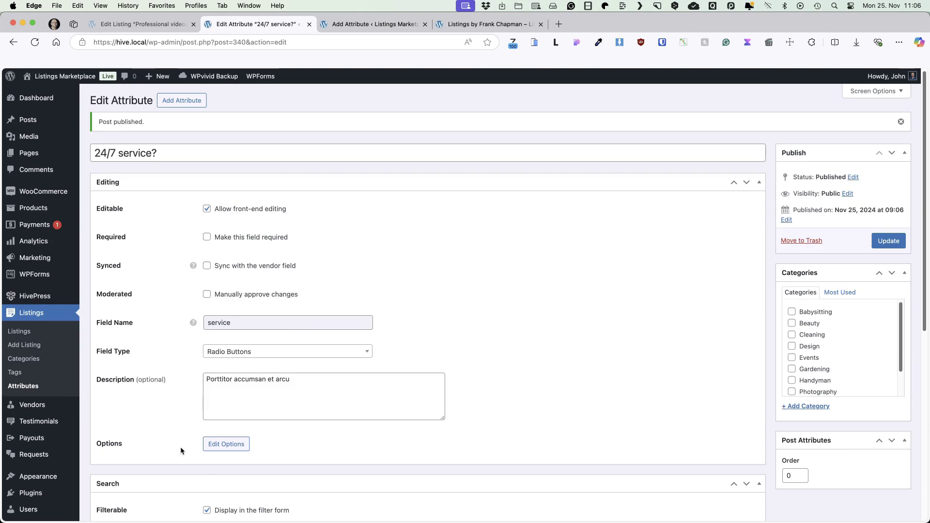
- Add the options "Yes" and "No" to the 24/7 service? attribute
left_click(226, 444)
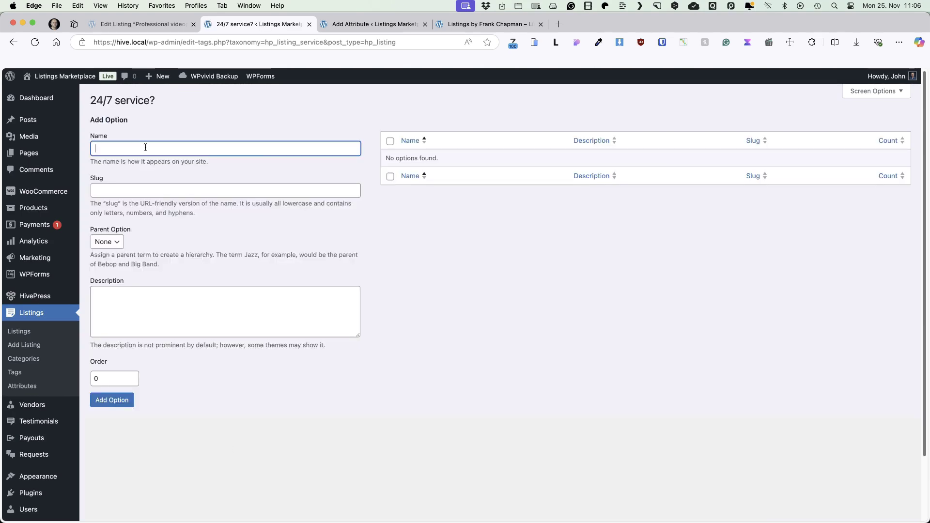
type("Yes")
key("Return")
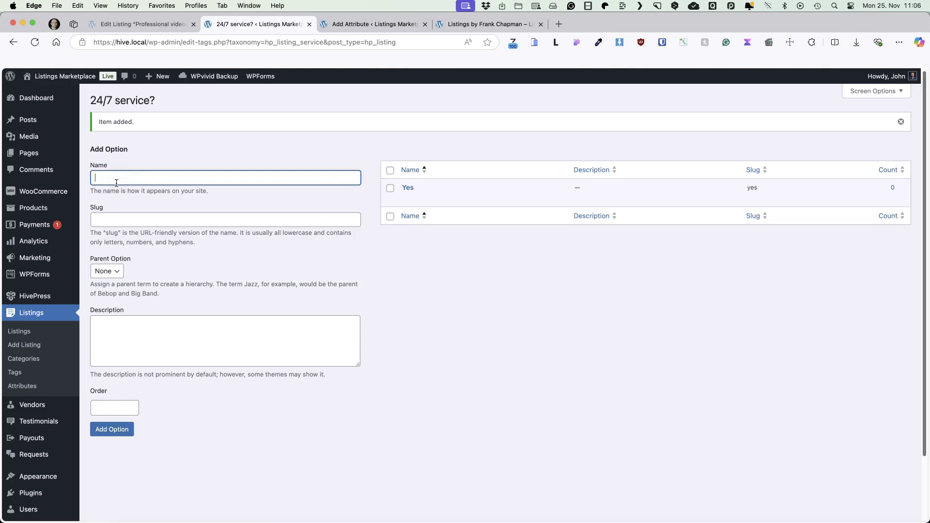
type("No")
key("Return")
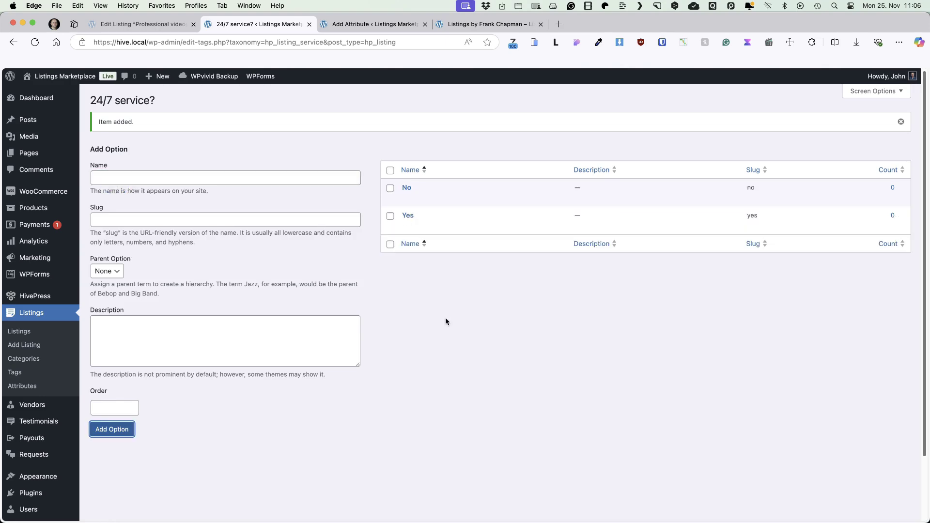
- Reload the "Professional videography for any events" listing editor, set 24/7 service? to Yes and update the listing
left_click(142, 24)
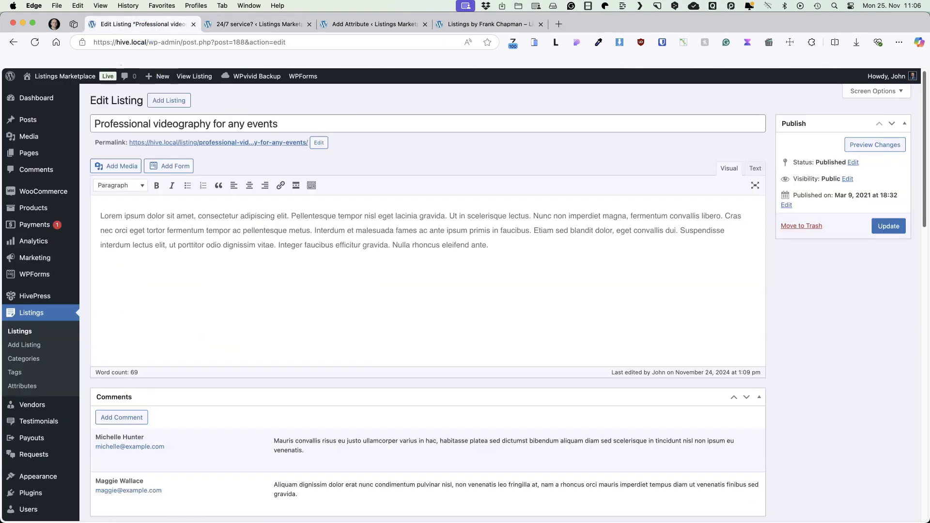
left_click(34, 44)
scroll(369, 254, "down", 10)
scroll(369, 253, "down", 5)
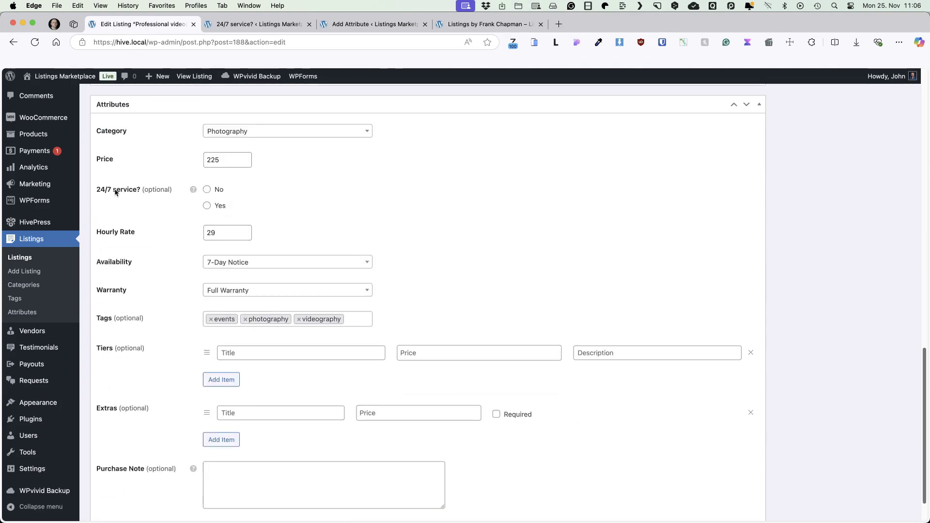
left_click(207, 303)
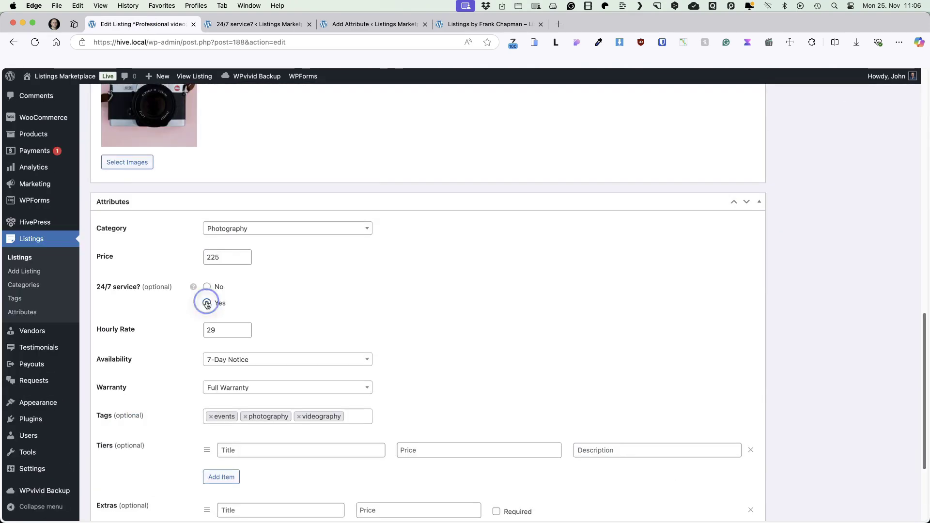
scroll(853, 242, "up", 15)
left_click(887, 224)
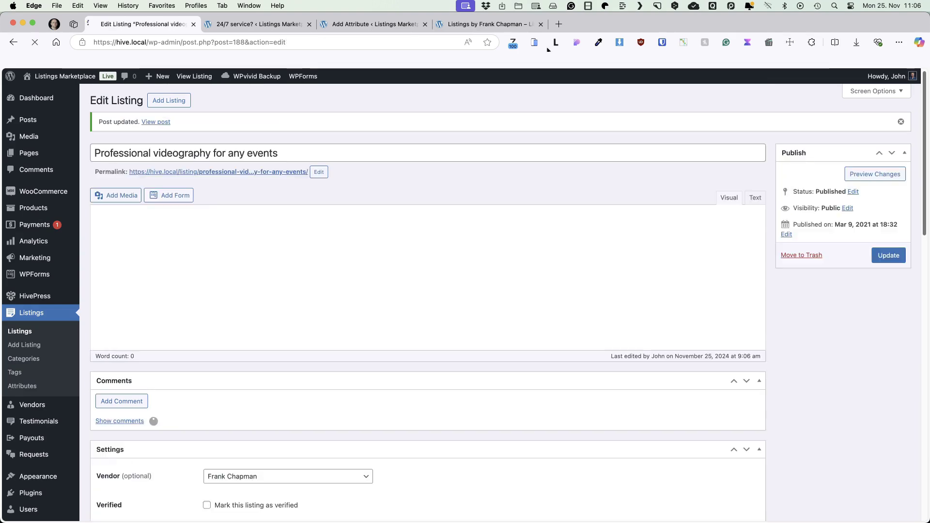
- Check the 24/7 service attribute on the vendor's refreshed public listings page and on the videography listing's own page
left_click(478, 24)
left_click(37, 43)
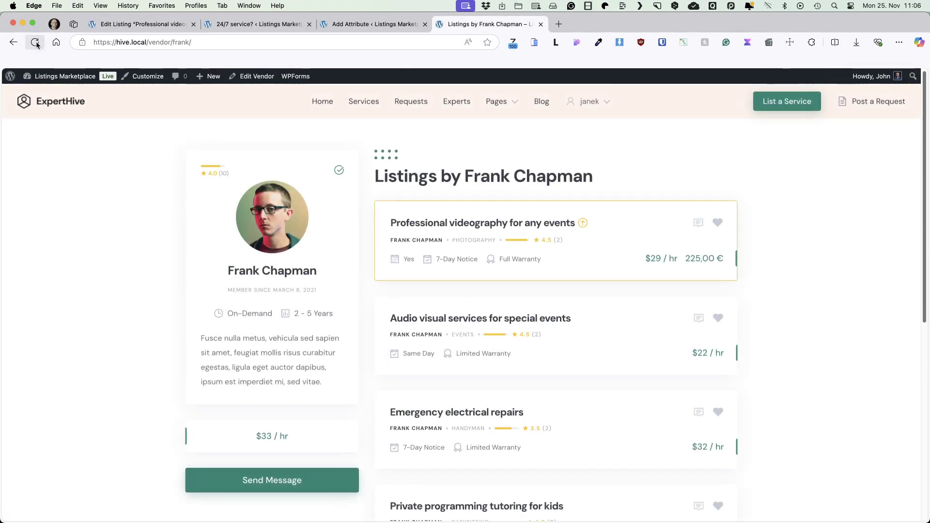
double_click(413, 260)
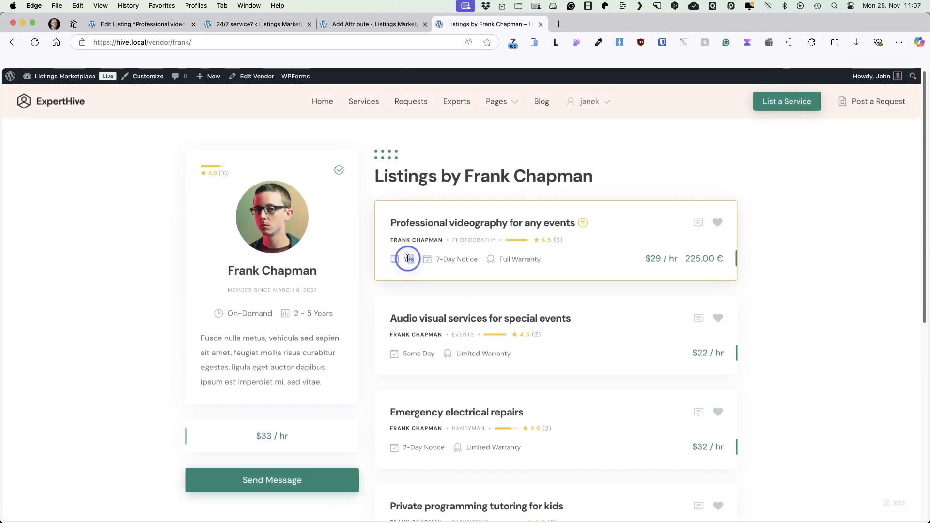
left_click(840, 235)
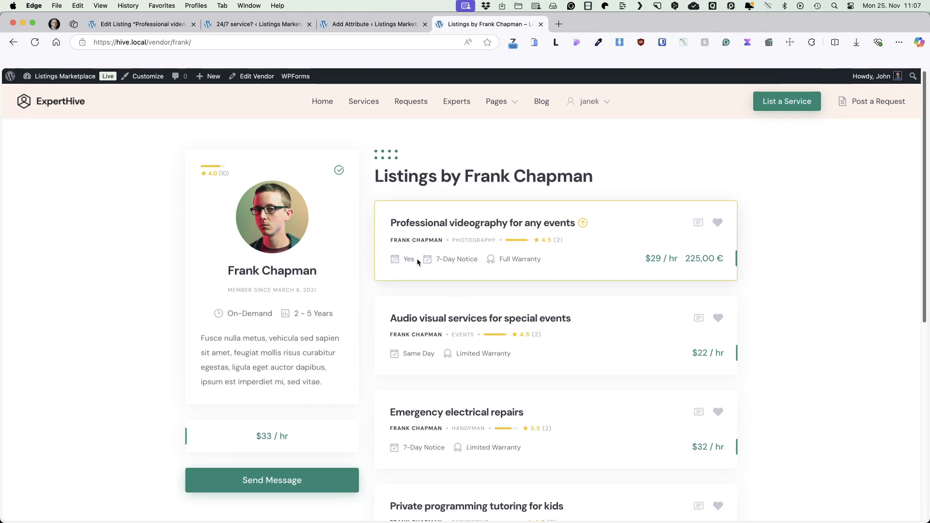
left_click(468, 224)
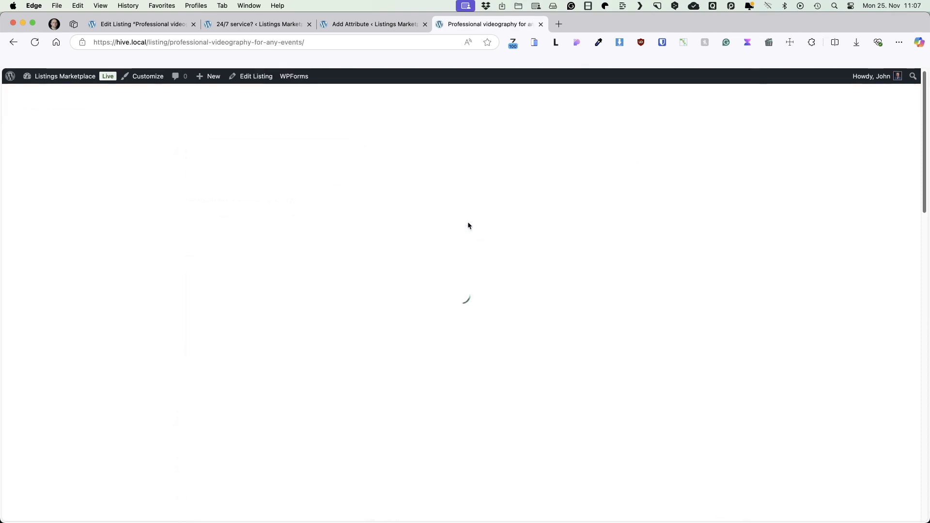
double_click(197, 221)
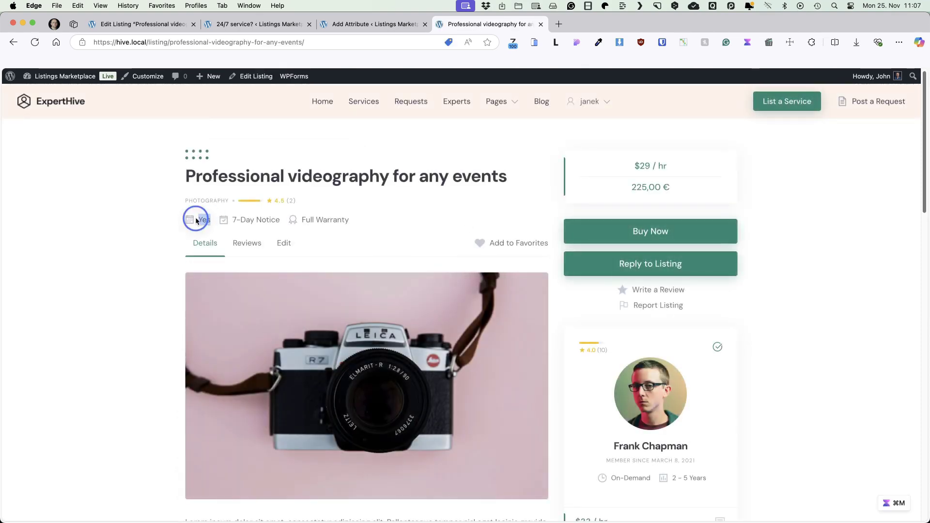
- Review the videography listing's Tiers, Extras and Purchase Note fields, and examine the Selling options in the HivePress listing settings
key("super+1")
scroll(408, 341, "down", 10)
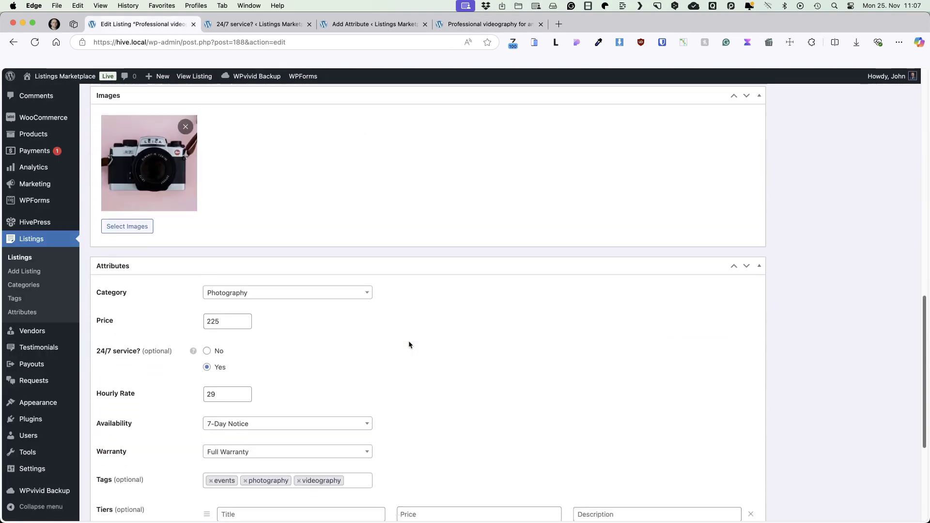
scroll(408, 341, "down", 4)
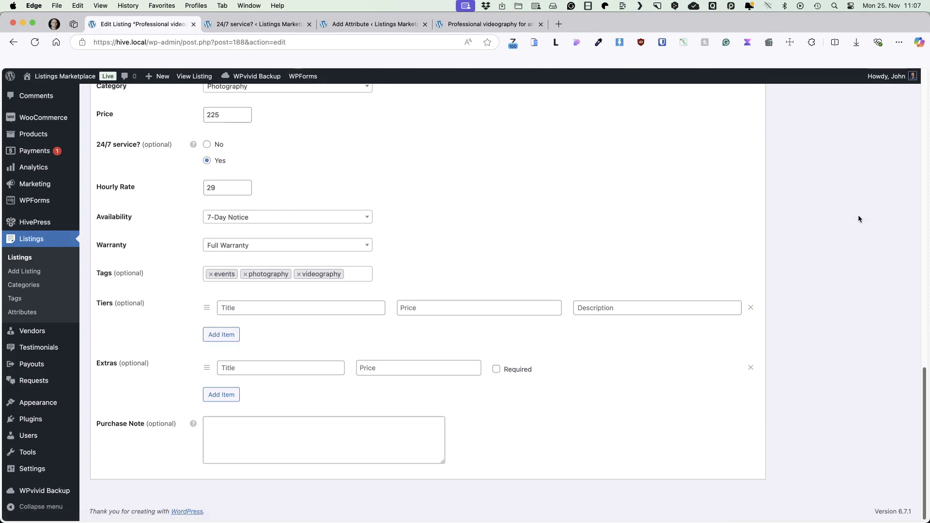
mouse_move(40, 222)
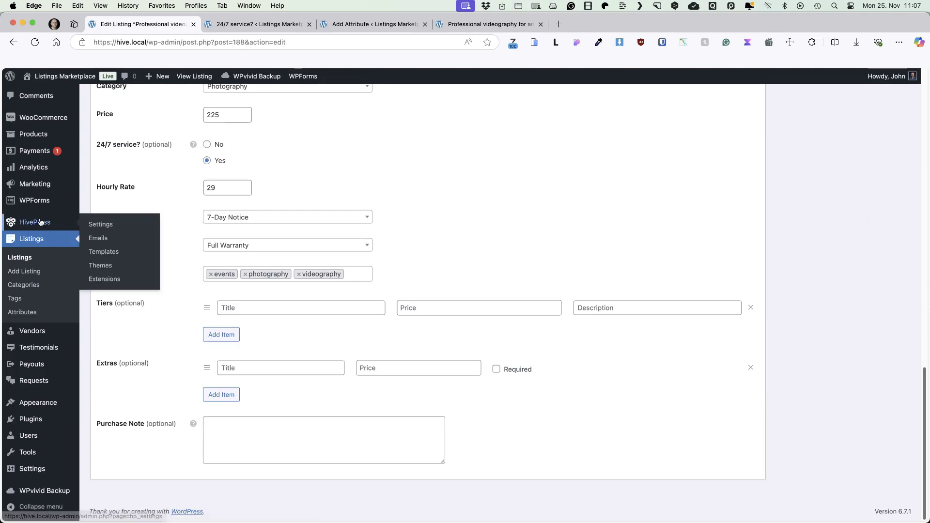
left_click(102, 227, "super")
left_click(266, 25)
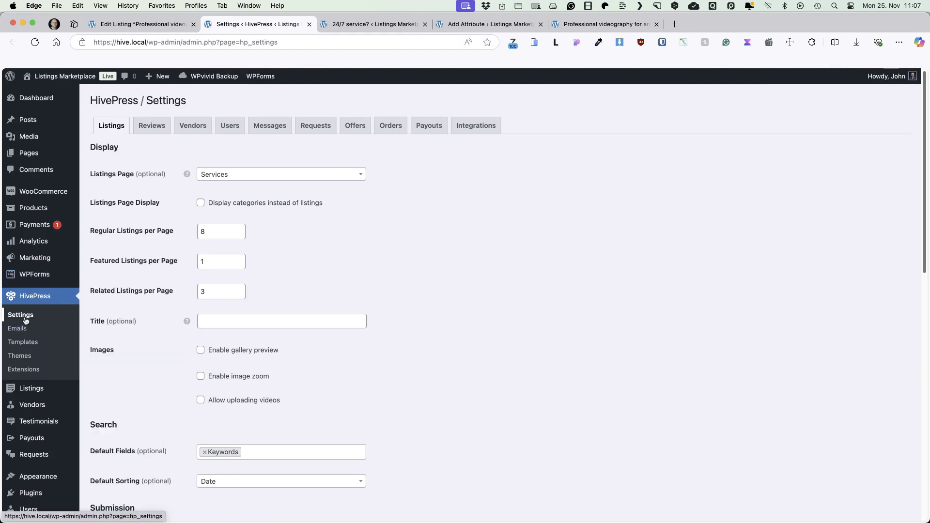
scroll(422, 224, "down", 15)
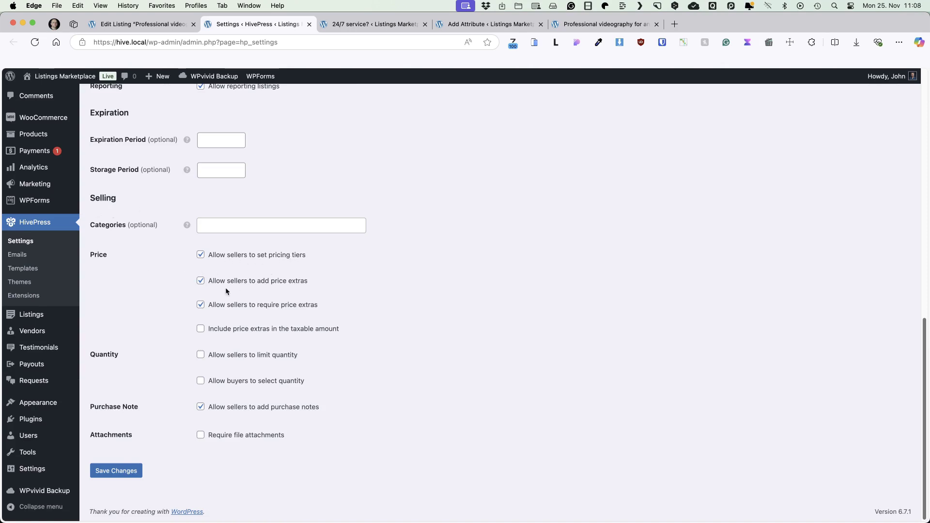
- Return to the videography listing and fill in the first pricing tier as "Photo shoot" with the price 29
left_click(141, 23)
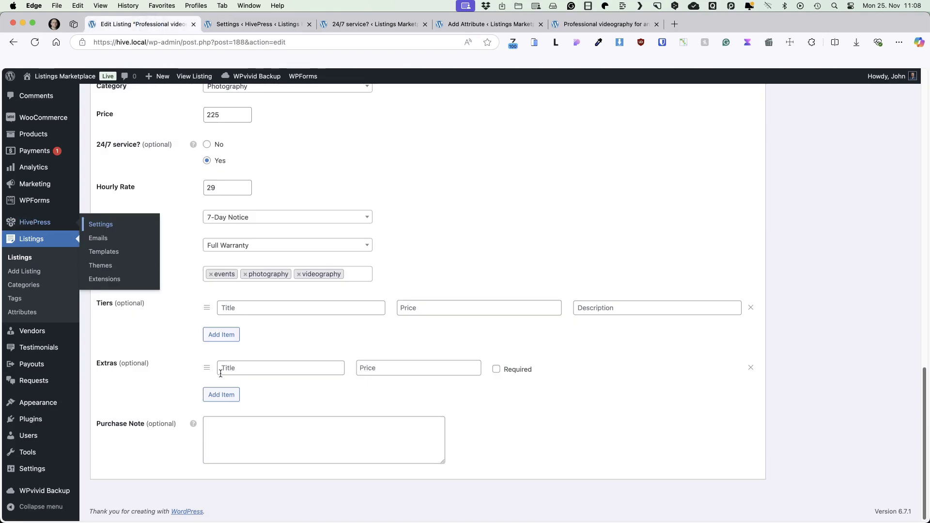
left_click(252, 310)
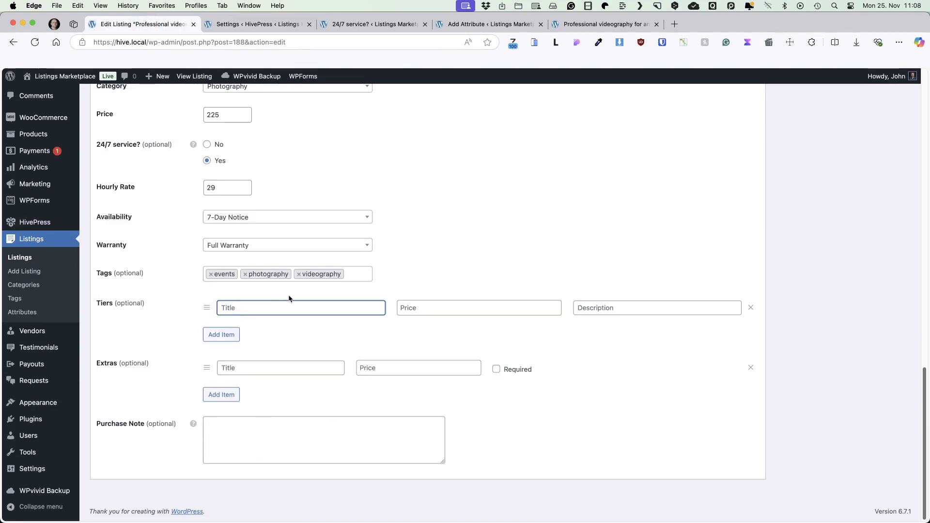
type("Photo shoot")
left_click(423, 308)
type("2")
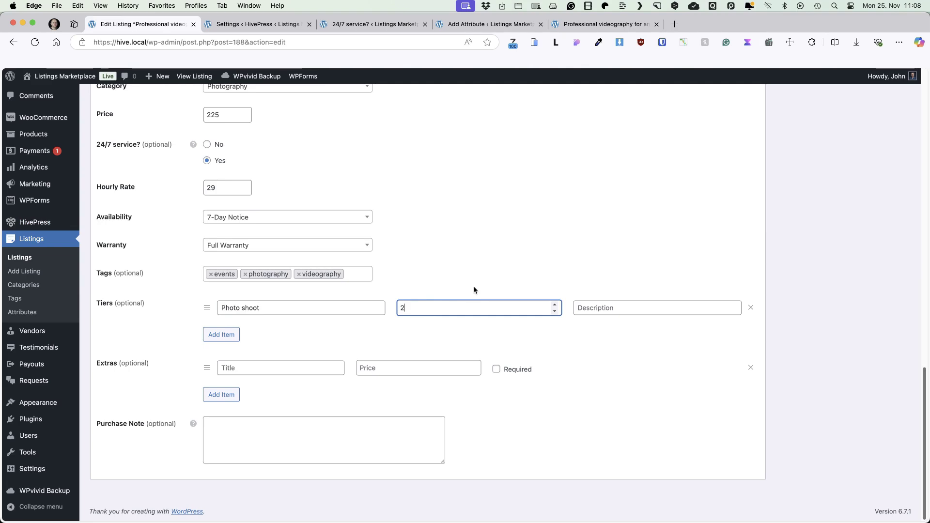
type("9")
- Add a second pricing tier titled "Photo shoot + costumes" with the price 55
left_click(229, 335)
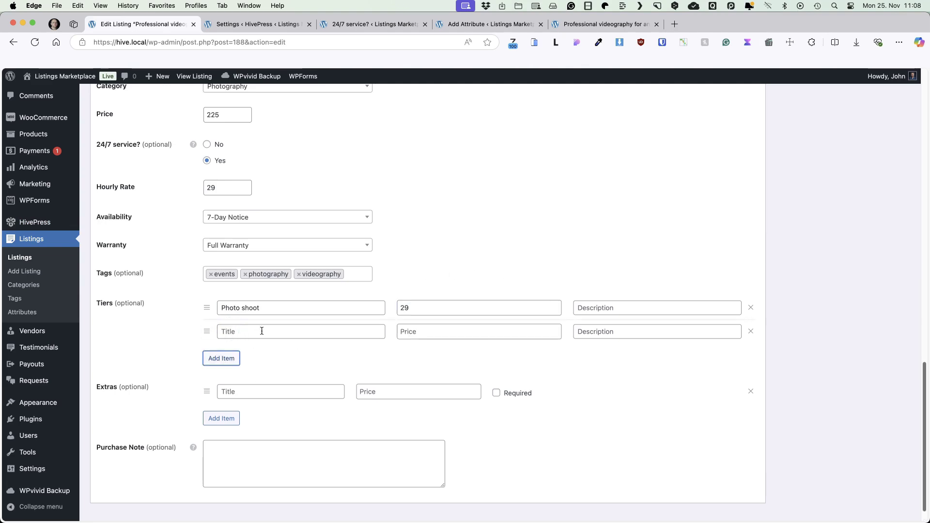
left_click(262, 330)
type("Photo shoot + costumes")
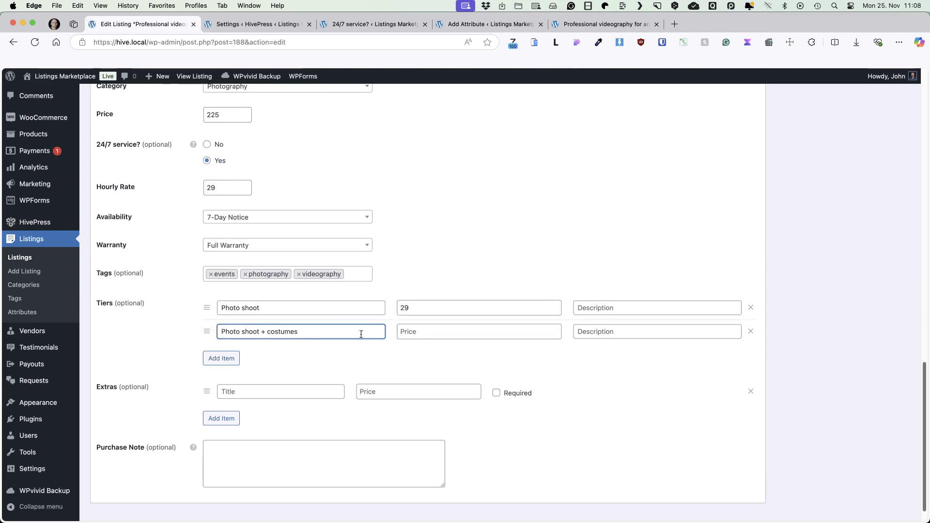
left_click(436, 331)
type("55")
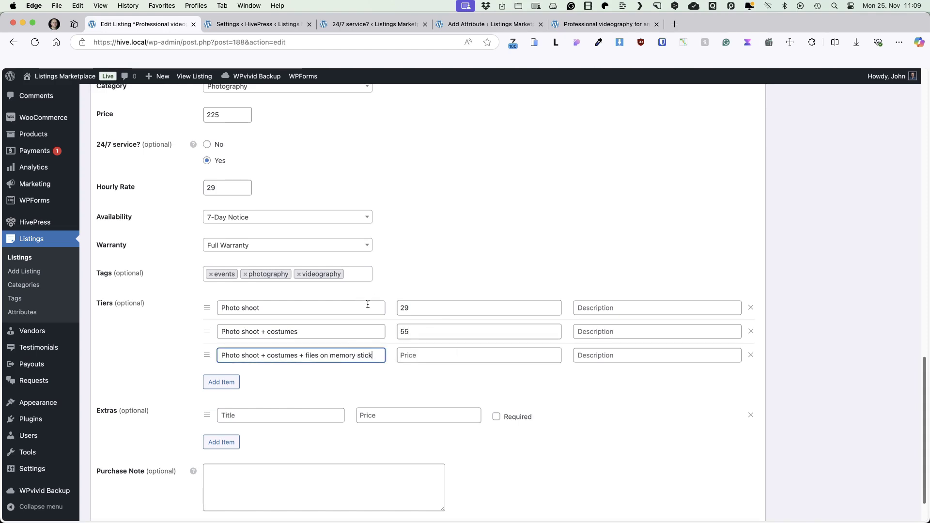
- Set the price of the "Photo shoot + costumes + files on memory stick" tier to 110
left_click(426, 355)
type("11")
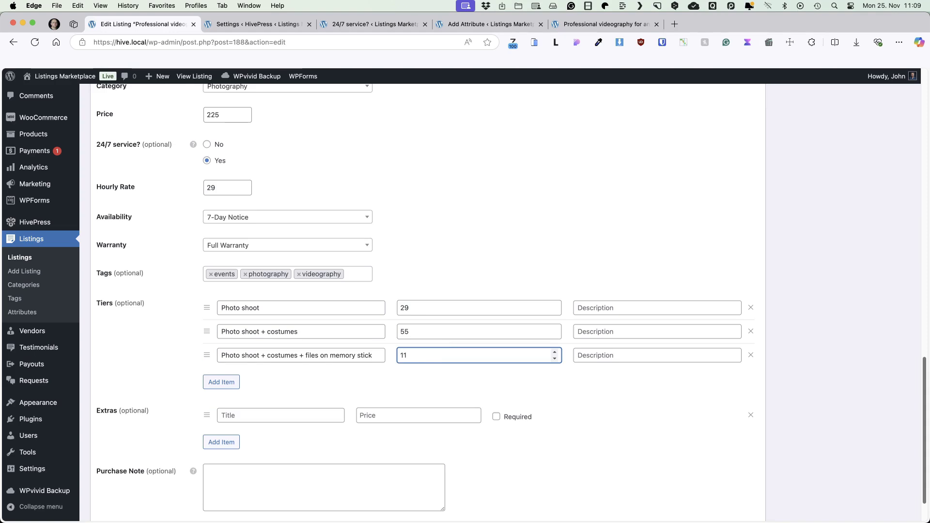
type("0")
- Fill in the listing's first extra as "Files on memory stick" with the price 50
scroll(764, 327, "down", 2)
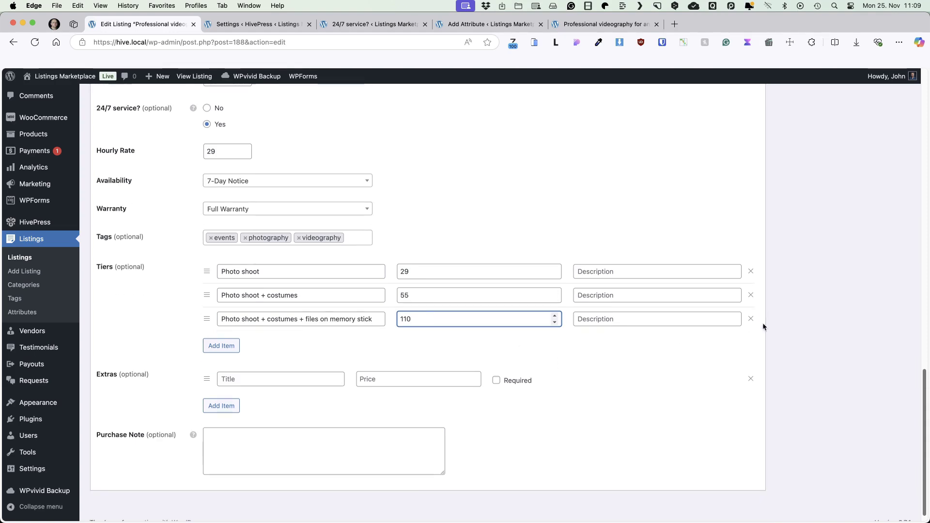
scroll(764, 327, "down", 1)
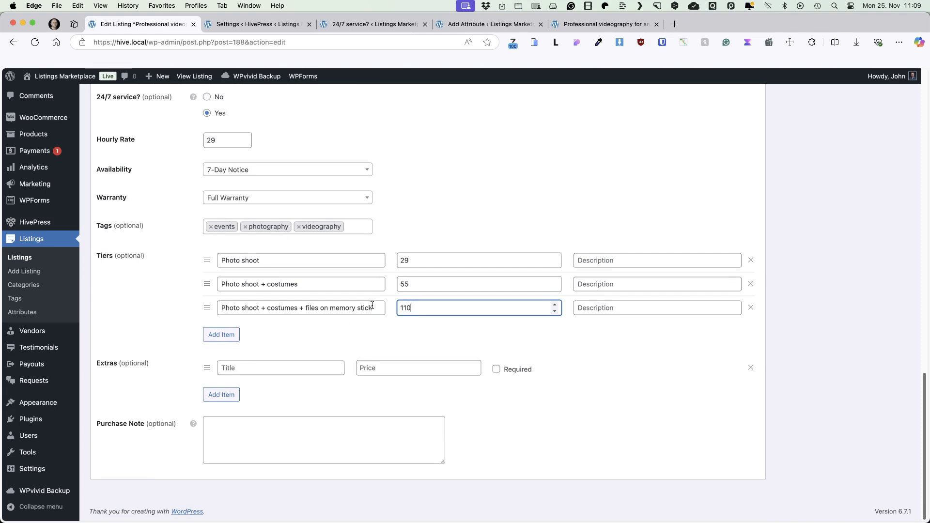
type("Files on memory stick")
left_click(409, 362)
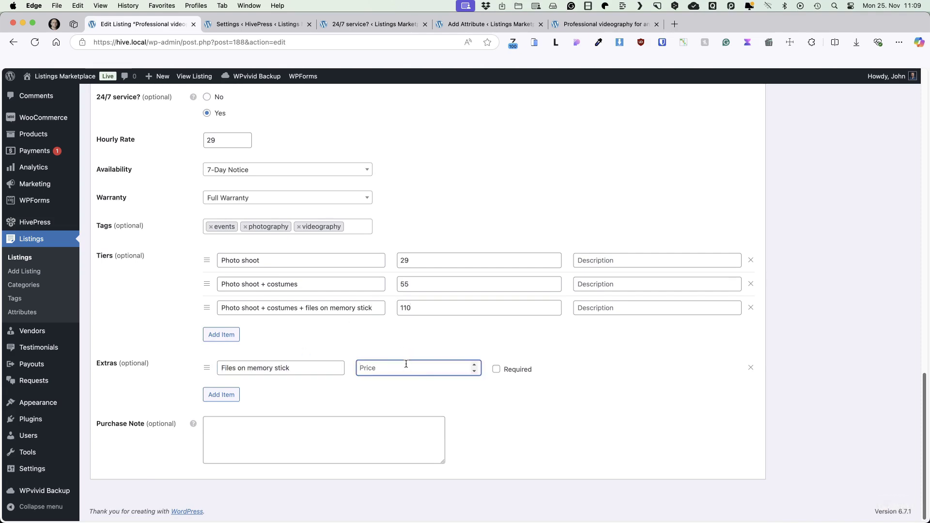
type("50")
- Add a second extra titled "20 additional images" with the price 40
left_click(219, 395)
type("20 additional images")
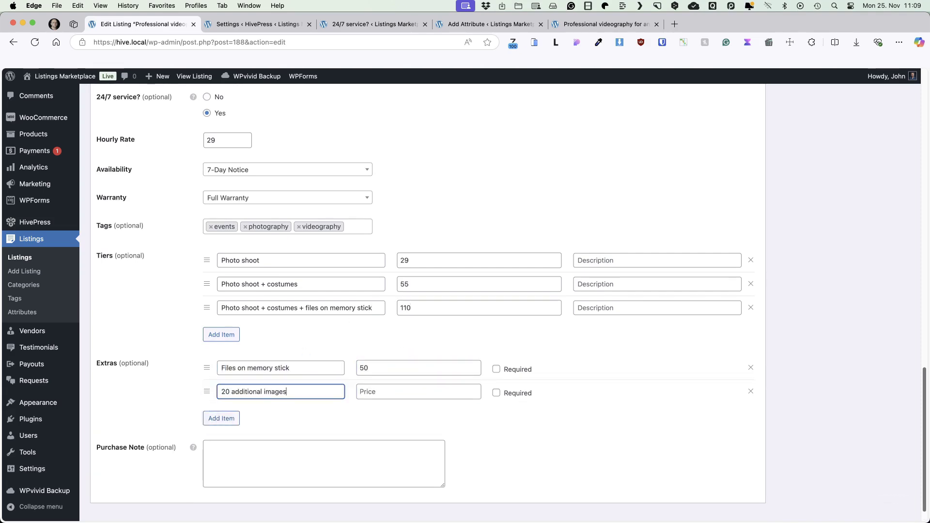
left_click(385, 391)
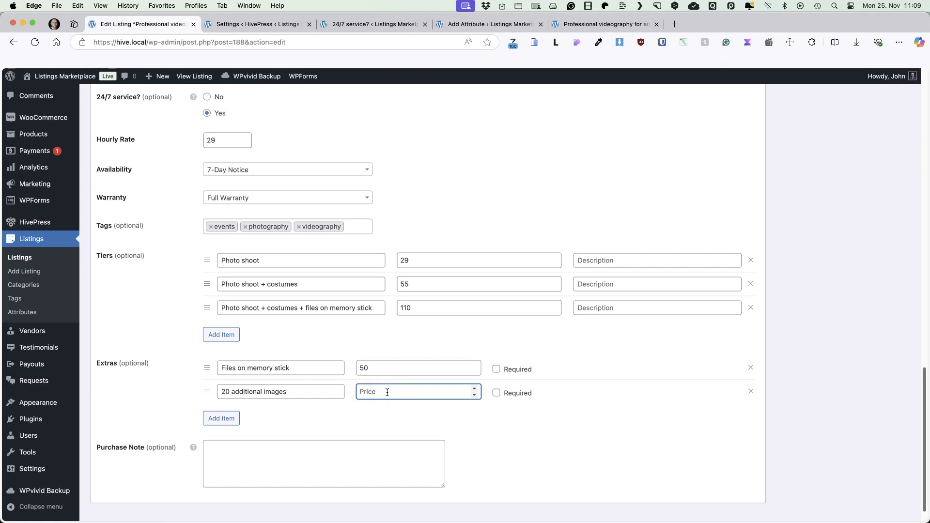
type("40")
- Update the videography listing and check its tiers and extras on the refreshed public page
scroll(845, 371, "down", 1)
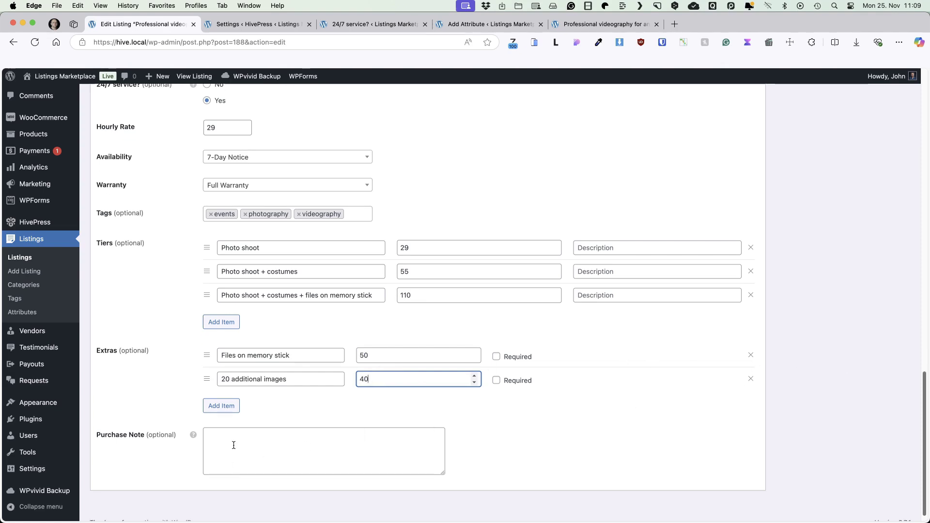
left_click(553, 42)
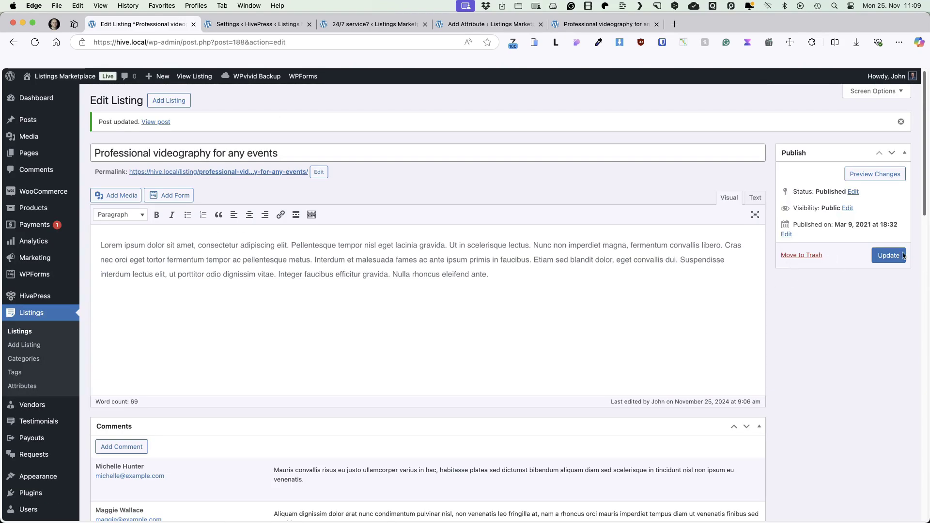
left_click(888, 255)
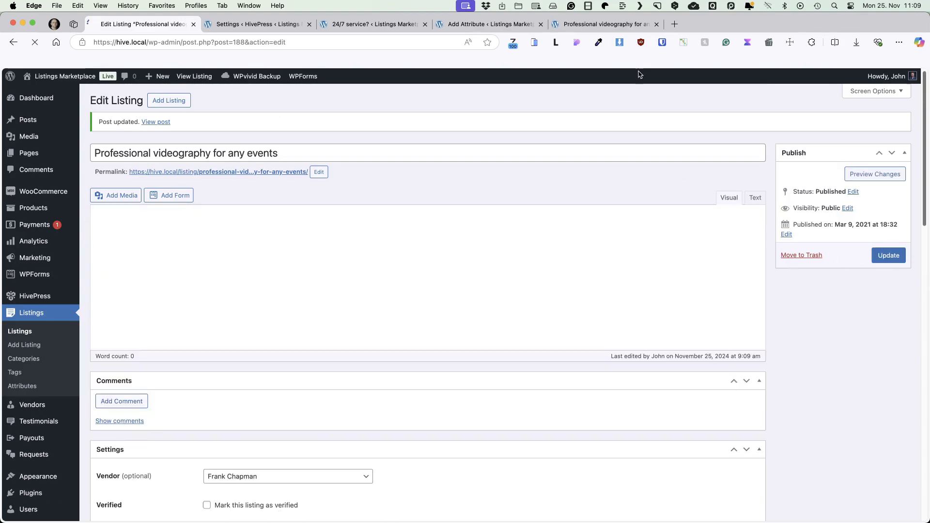
left_click(606, 24)
left_click(35, 43)
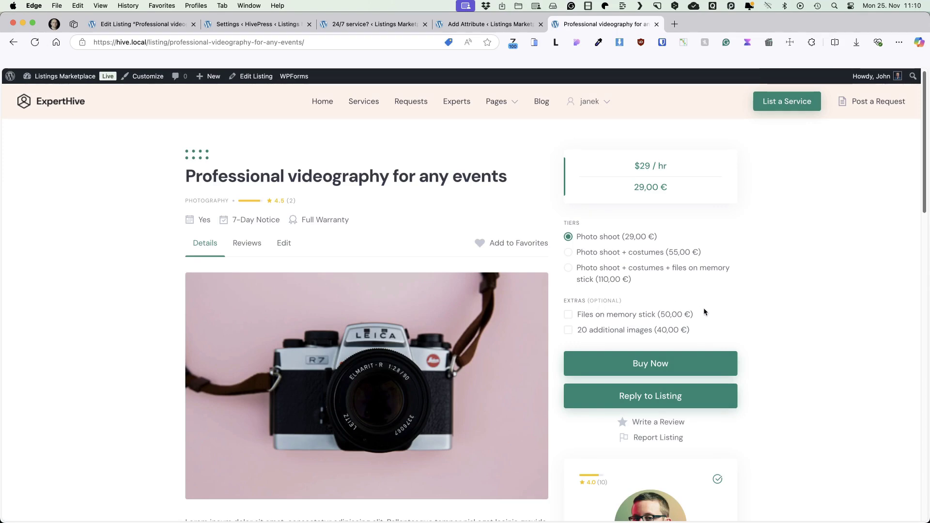
scroll(705, 310, "down", 4)
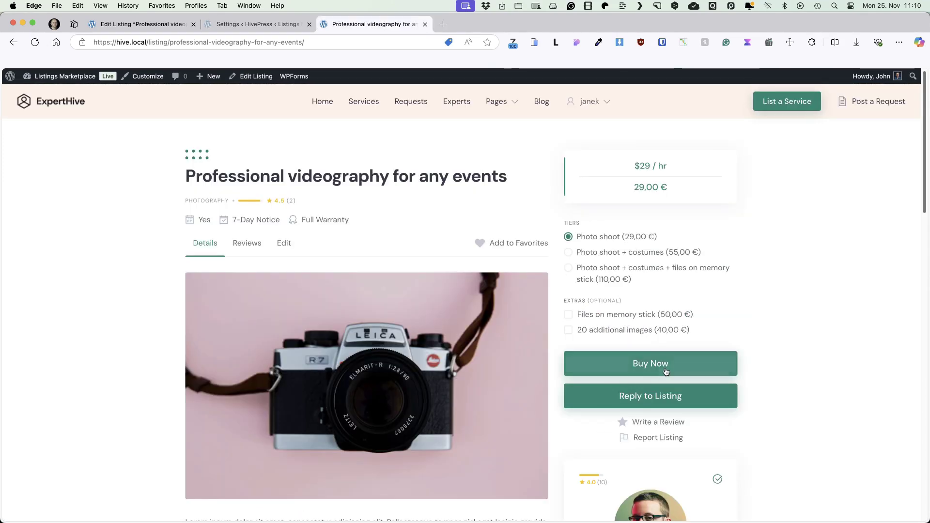
- Start buying the videography service with the "Photo shoot" tier, review the checkout page's order summary, and return to the listing
left_click(665, 366)
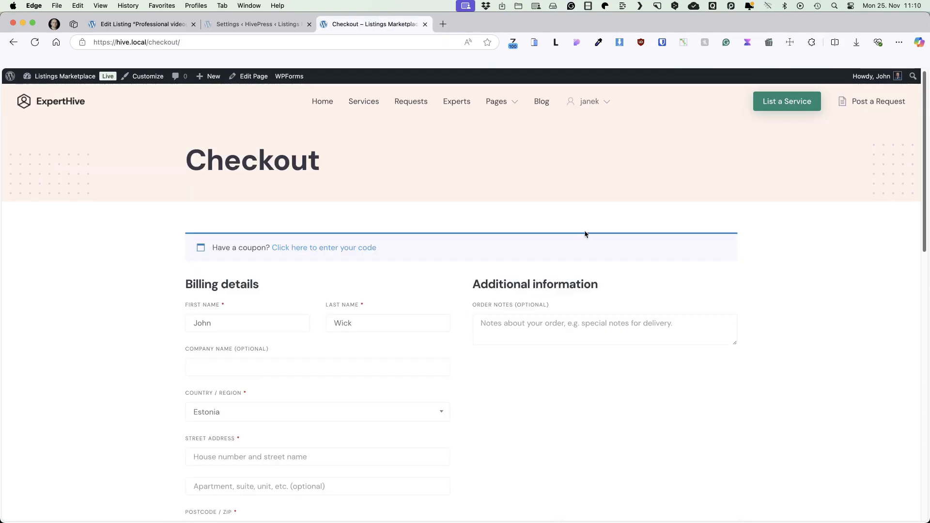
scroll(634, 310, "down", 12)
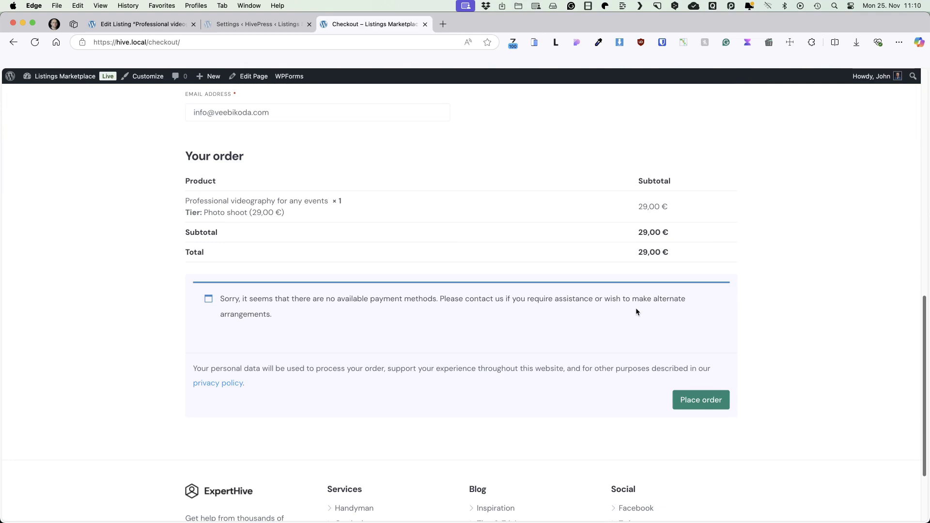
scroll(636, 311, "up", 12)
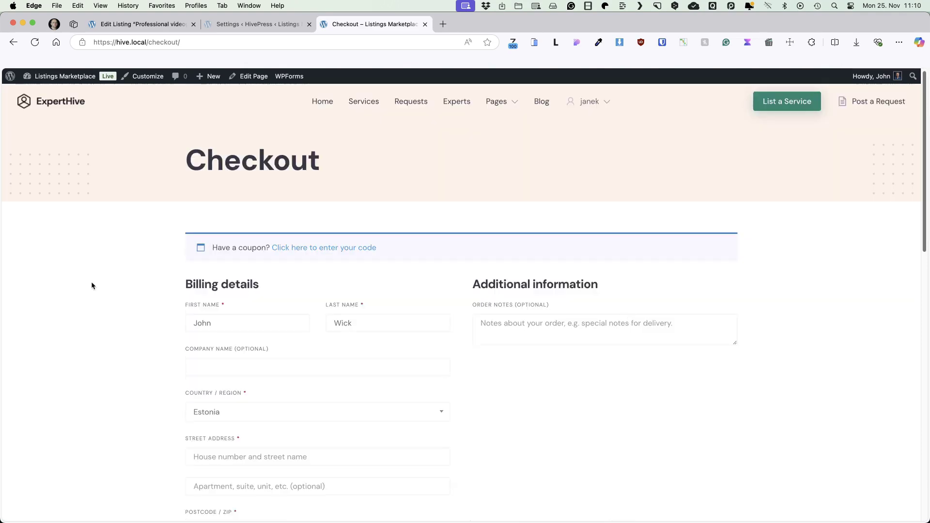
key("super+bracketleft")
- Add "Paypal" and "Payoneer" as payout methods in the WordPress admin
key("ctrl+shift+Tab")
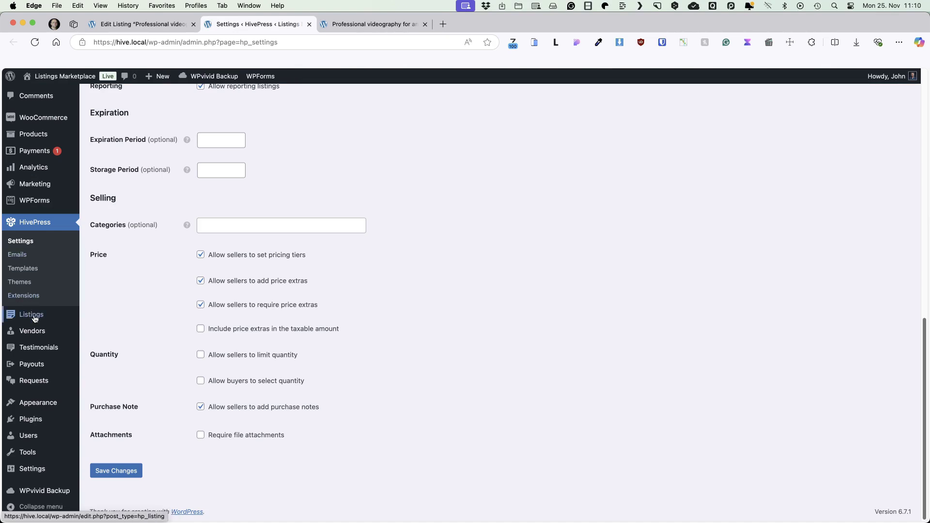
mouse_move(36, 351)
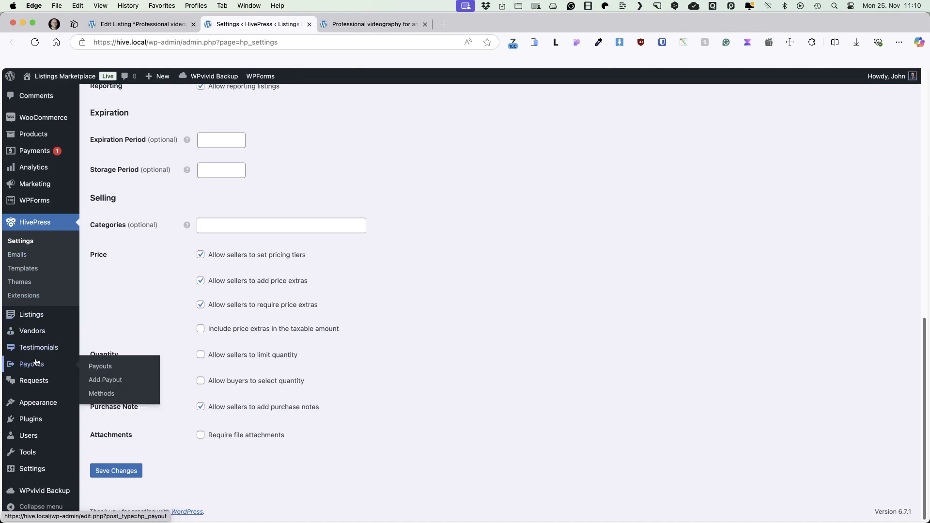
left_click(101, 393)
type("Paypal")
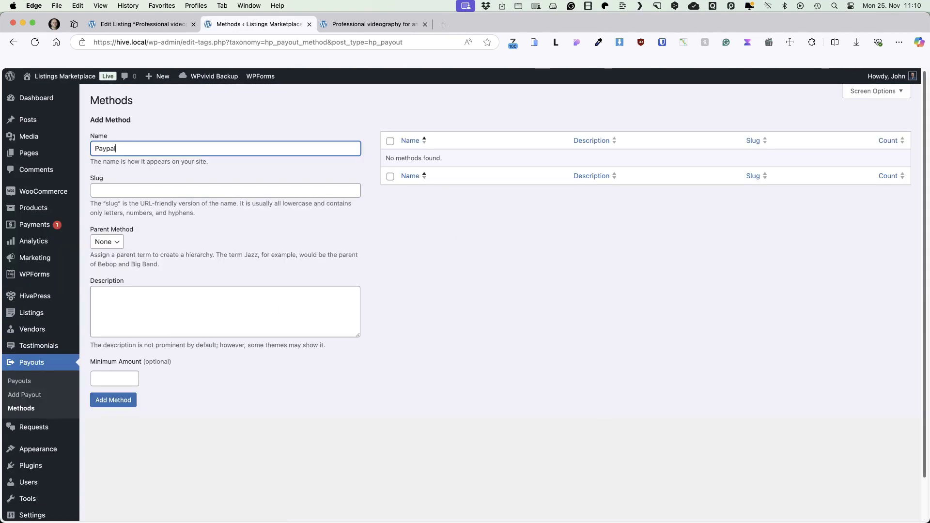
key("Return")
type("Payoneer")
key("Return")
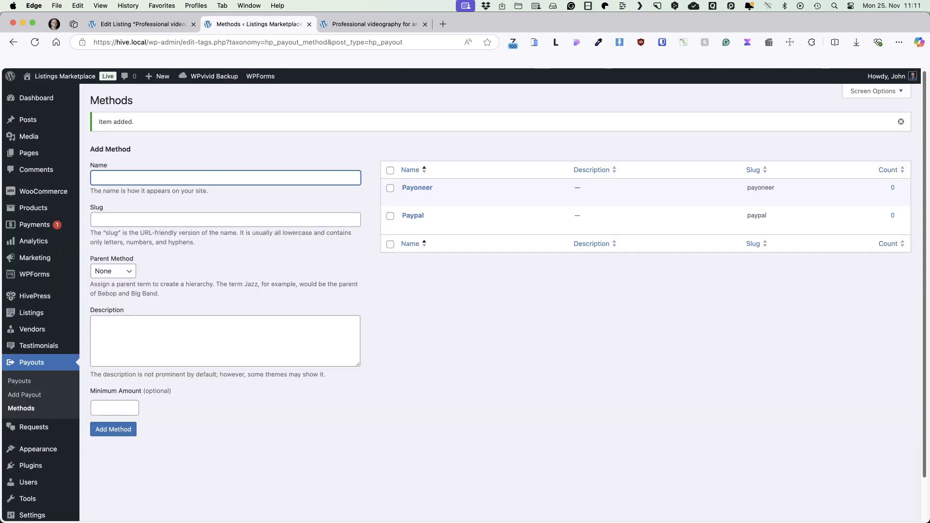
- Publish a payout of 100 through Payoneer for the videography listing's vendor and check it in the payouts list
left_click(19, 381)
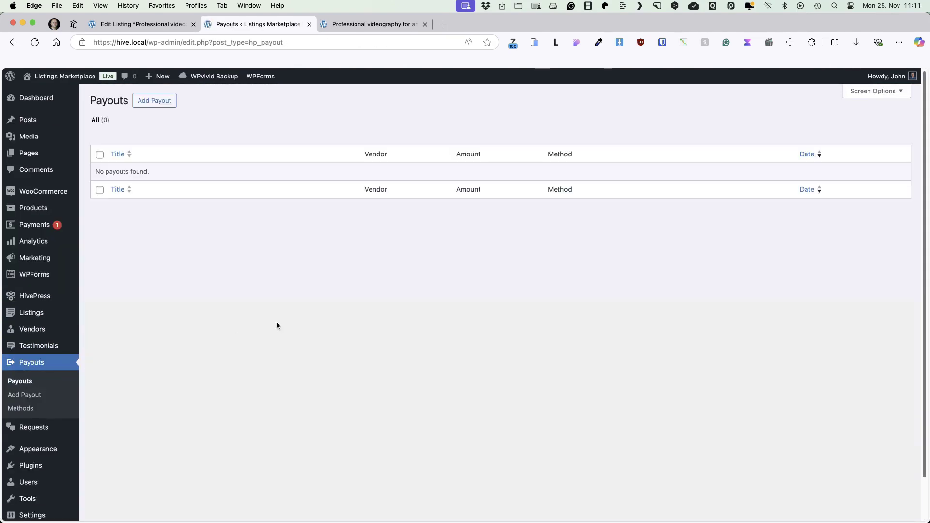
left_click(155, 102)
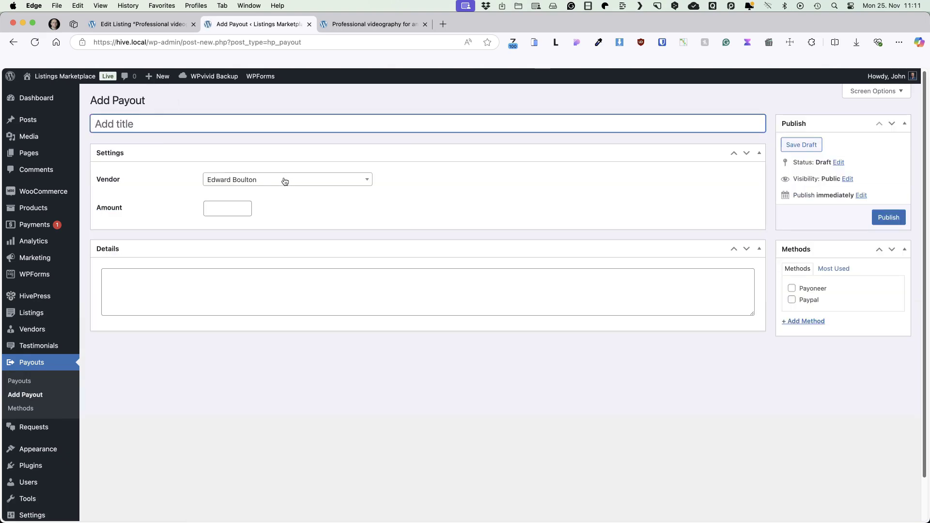
left_click(285, 181)
type("fra")
left_click(239, 215)
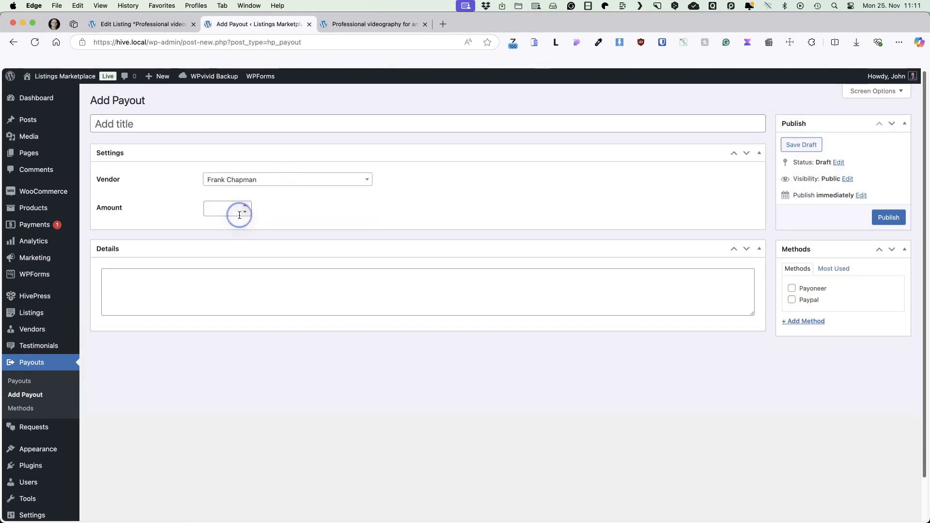
left_click(217, 208)
type("100")
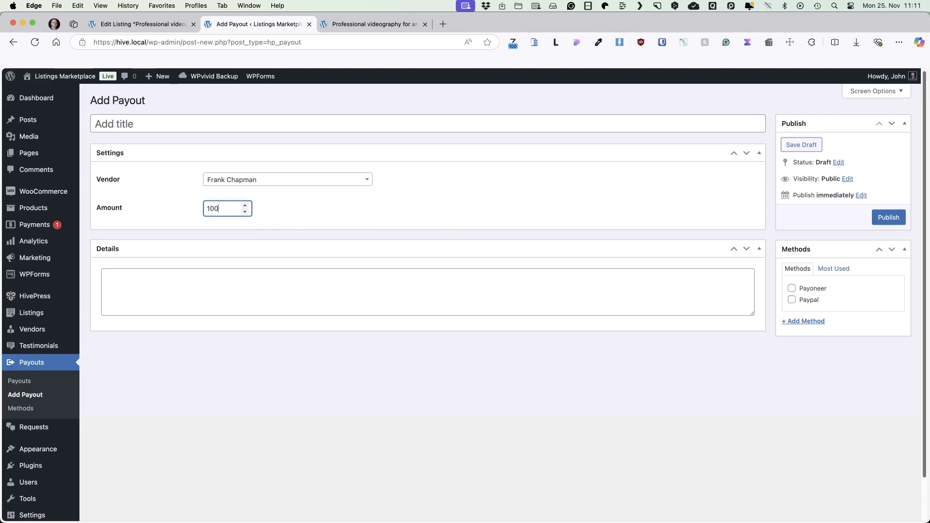
left_click(792, 288)
left_click(889, 217)
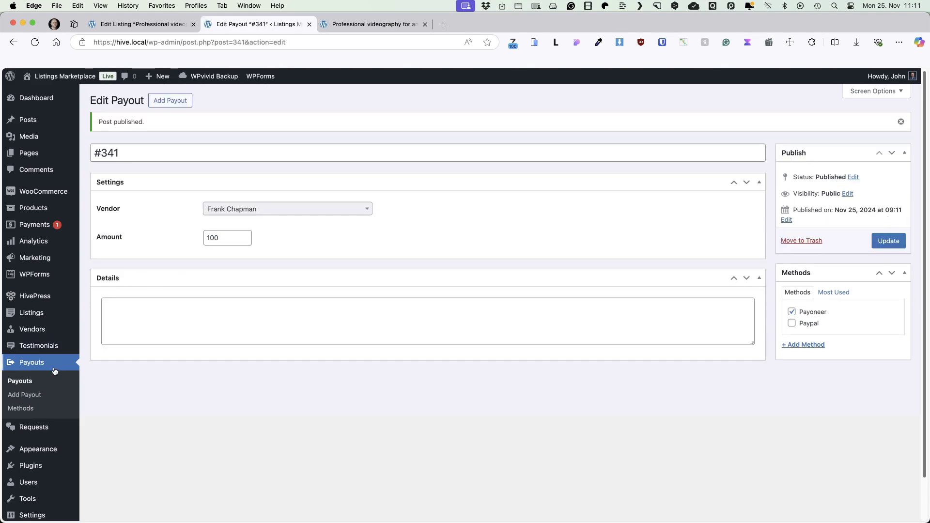
left_click(20, 381)
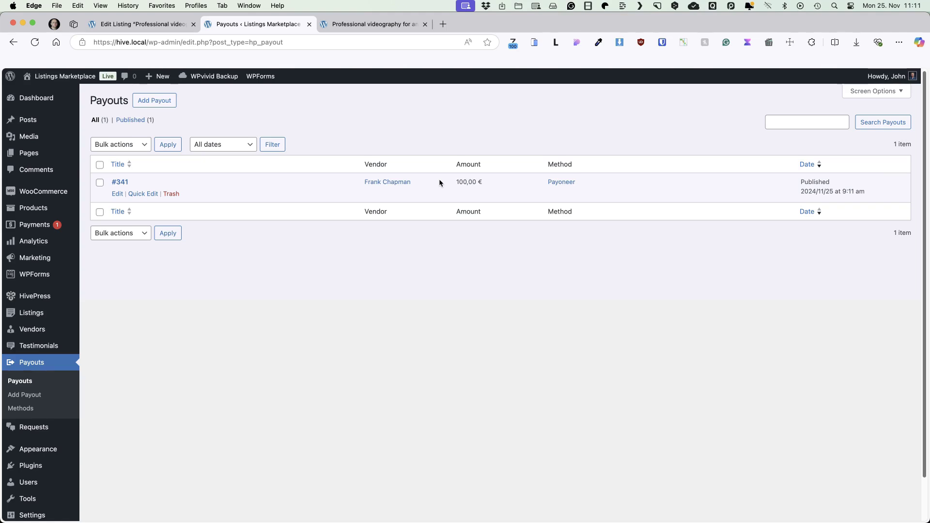
- Open the requests list in the admin and view the public Requests page of the site
scroll(439, 182, "down", 2)
mouse_move(30, 382)
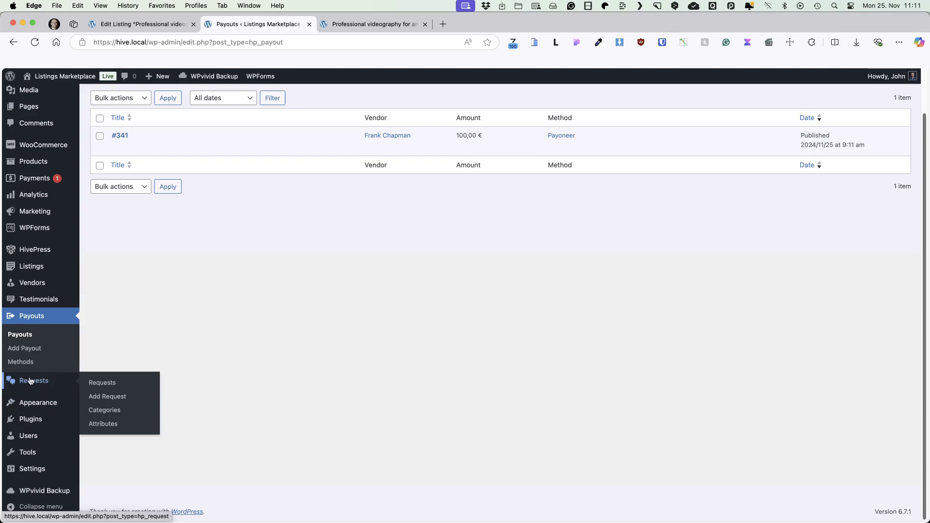
left_click(99, 382)
left_click(375, 25)
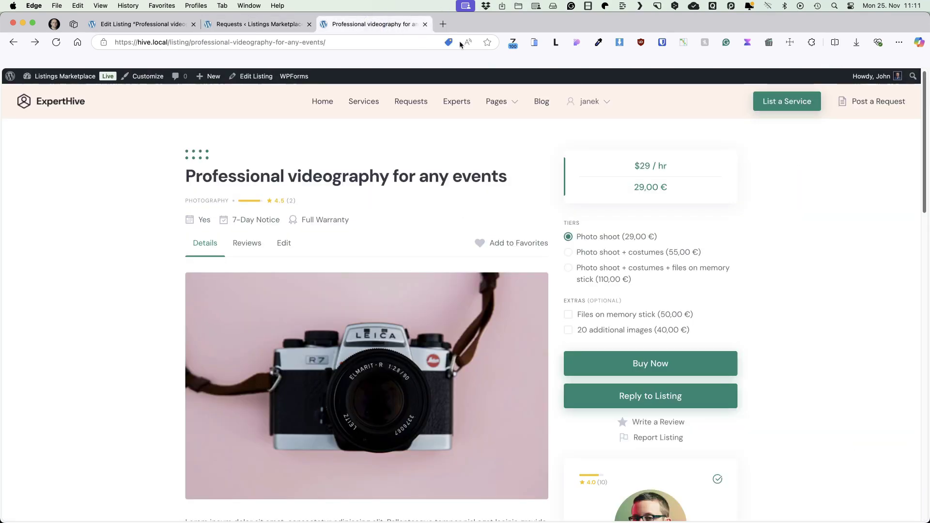
left_click(410, 101)
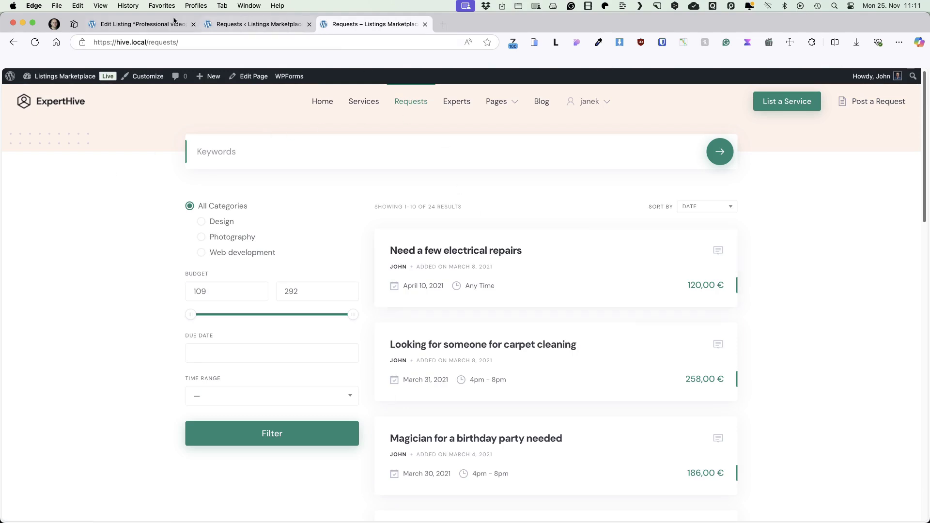
- Open the "Need a few electrical repairs" request for editing and compare its attribute fields with the request attributes list
left_click(253, 24)
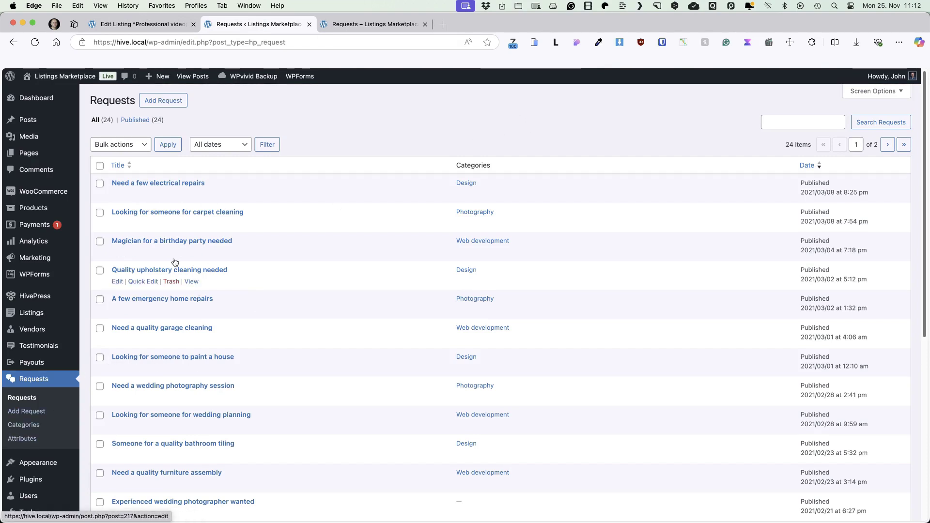
left_click(187, 183)
scroll(444, 266, "down", 10)
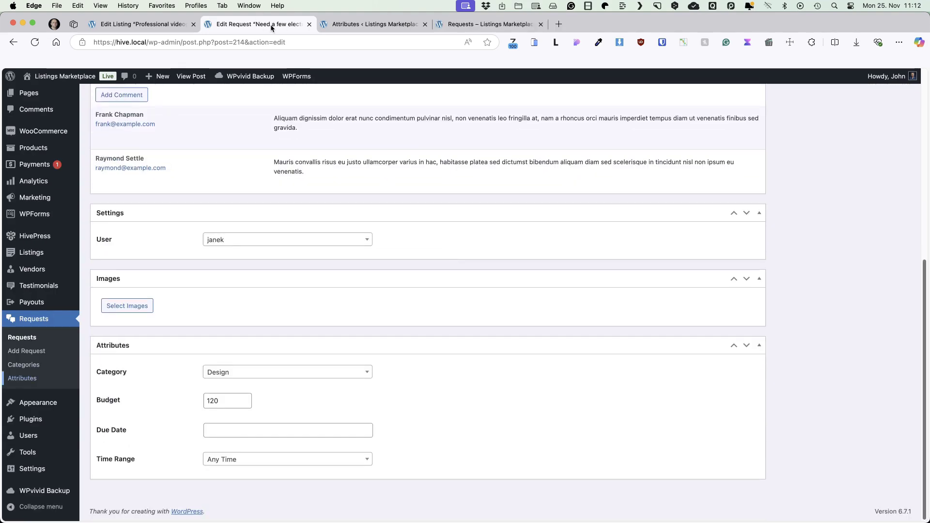
left_click(339, 24)
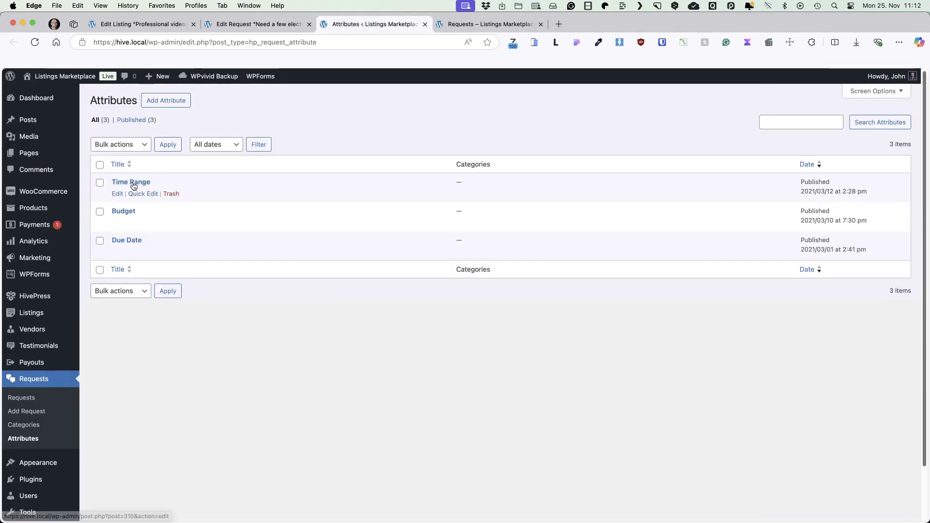
left_click(289, 26)
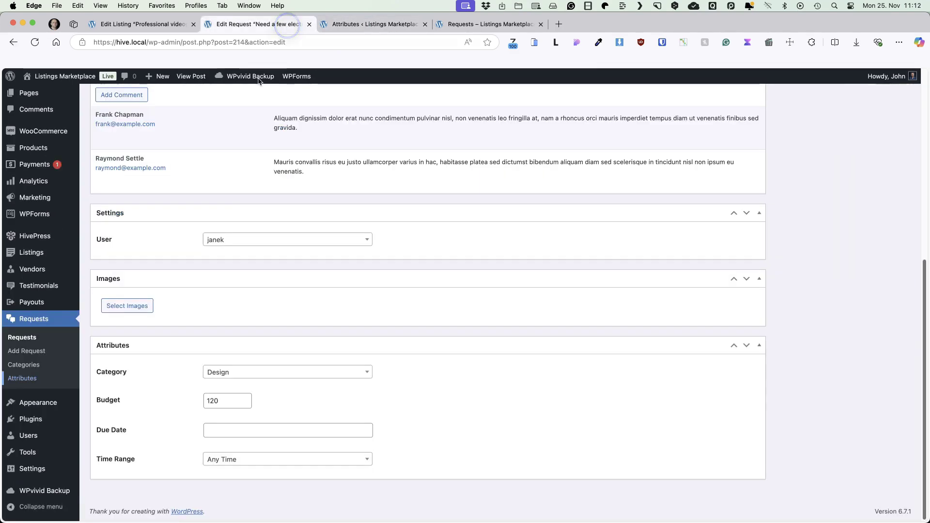
left_click(342, 24)
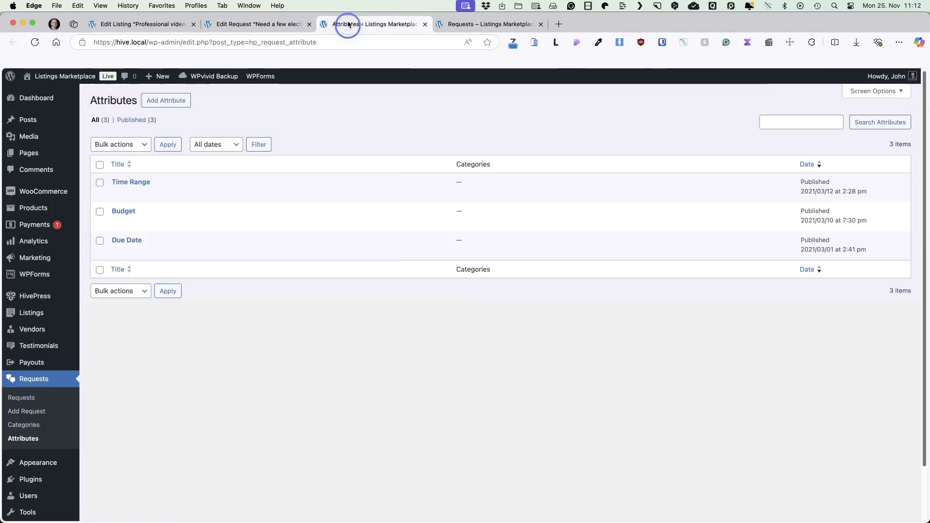
- Open a blank new request attribute and review its editing, search and display options
left_click(160, 101)
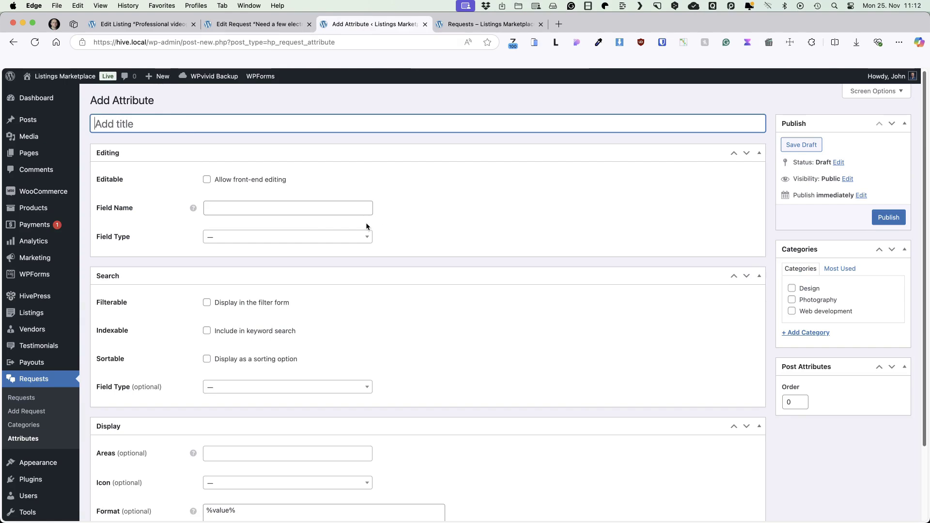
scroll(367, 225, "down", 3)
scroll(390, 243, "up", 3)
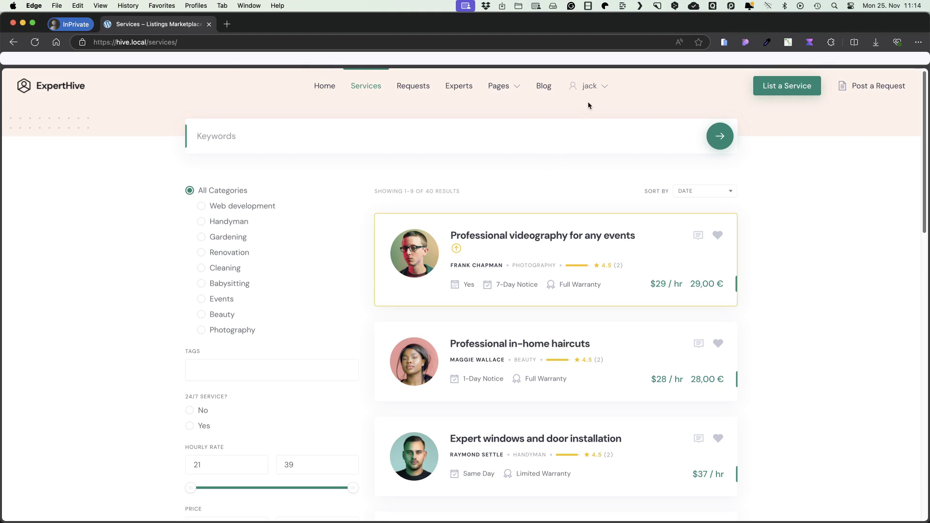
- Switch to the InPrivate window and open the signed-in vendor's account dashboard to view orders and revenue
mouse_move(597, 86)
left_click(588, 119)
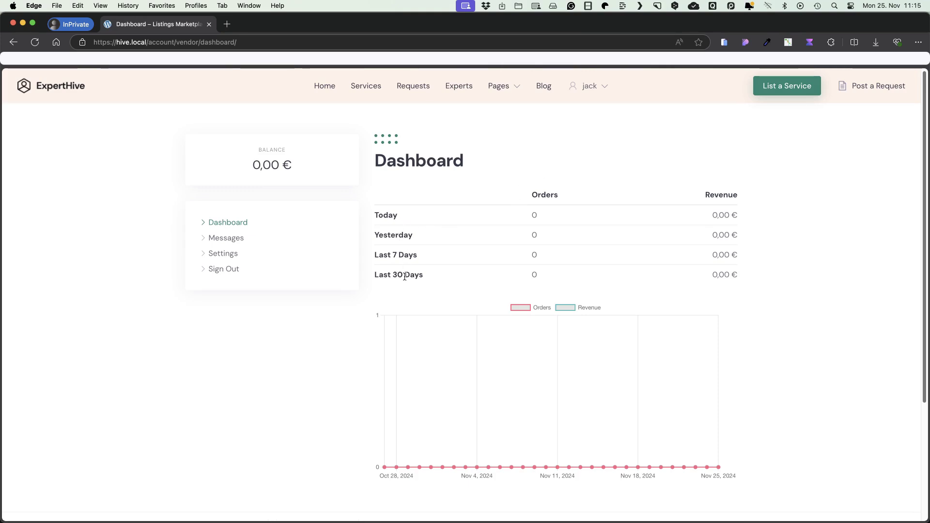
- Open the vendor's account messages and read the conversation about the professional videography listing
left_click(235, 239)
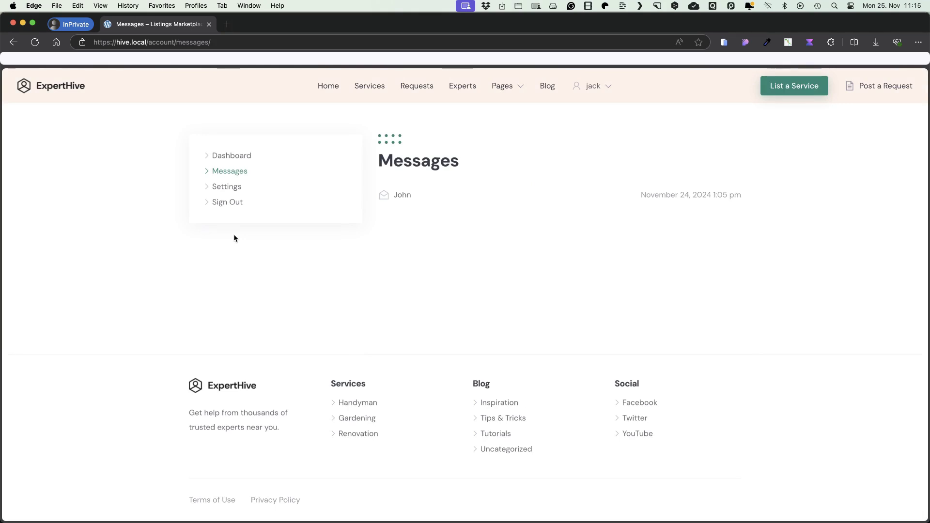
left_click(405, 195)
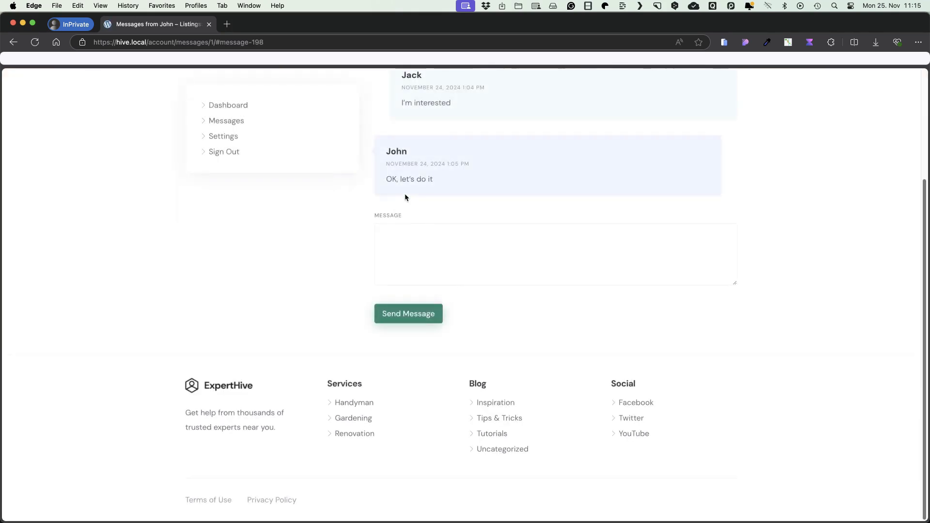
scroll(456, 240, "up", 5)
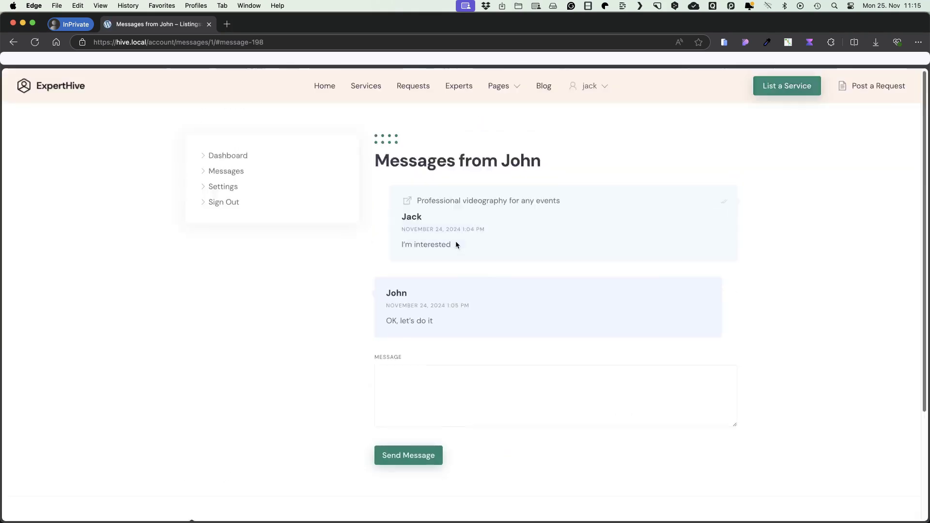
- Open the vendor's account settings and review the profile, email, password and account deletion options
left_click(207, 186)
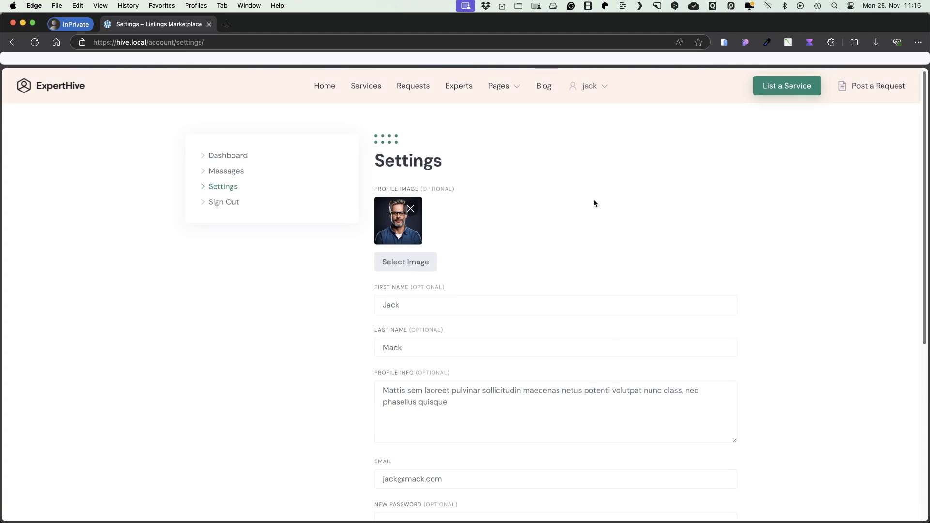
scroll(678, 208, "down", 3)
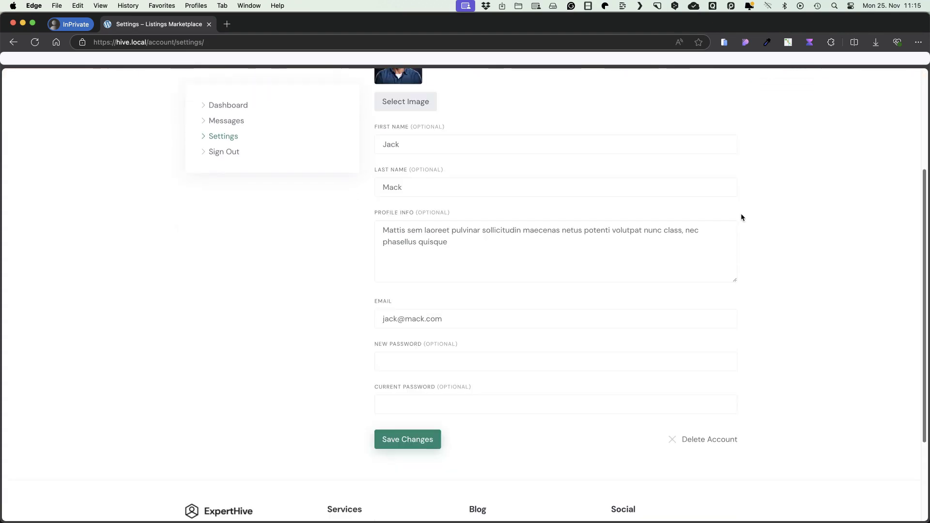
scroll(539, 273, "down", 1)
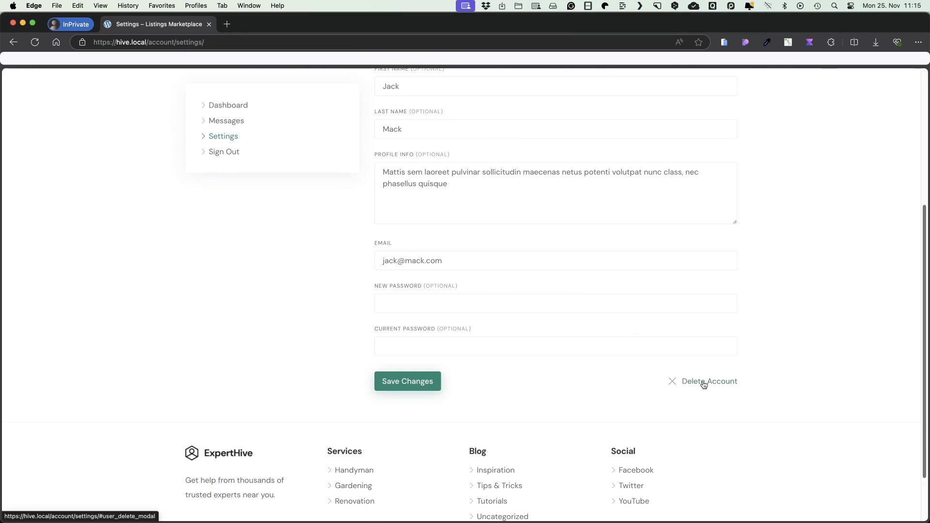
scroll(569, 317, "up", 5)
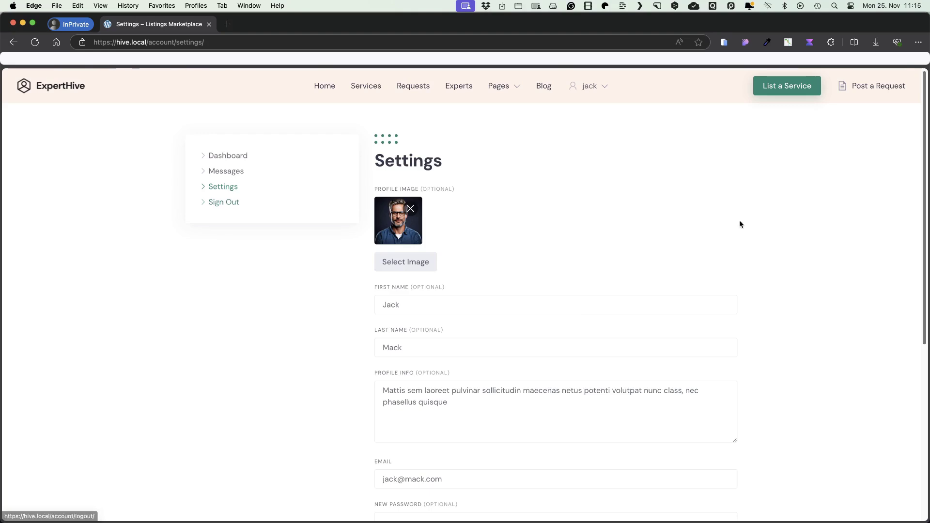
- Start a new service listing in the Design category and add the images bg_slider12.jpg and bg_slider13.jpg
left_click(781, 91)
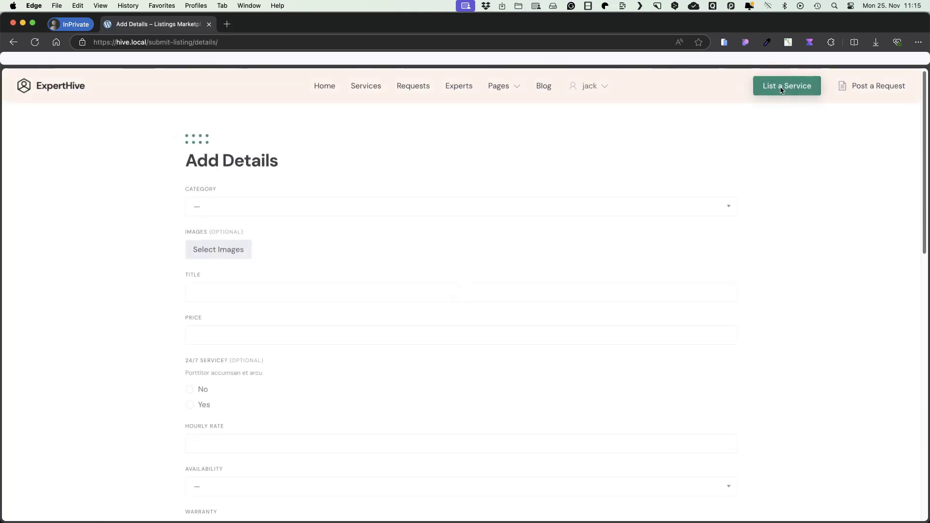
left_click(242, 203)
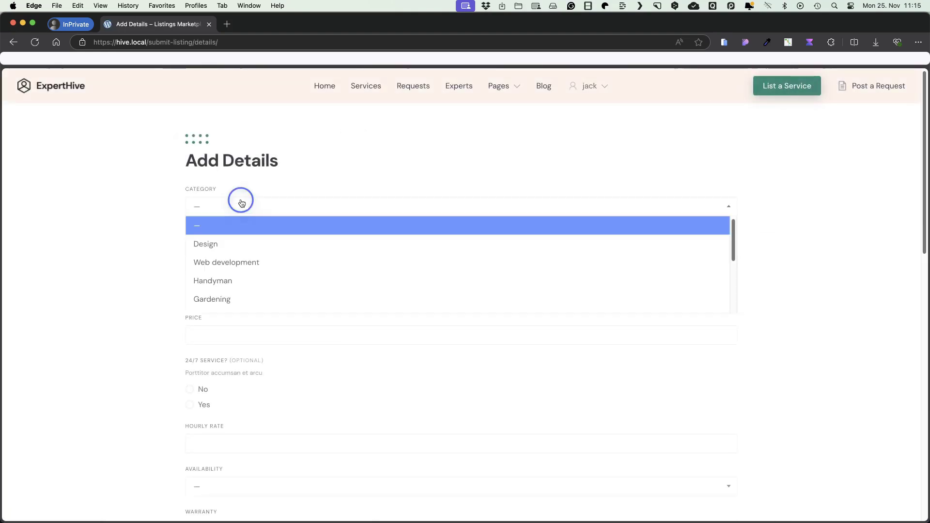
left_click(228, 243)
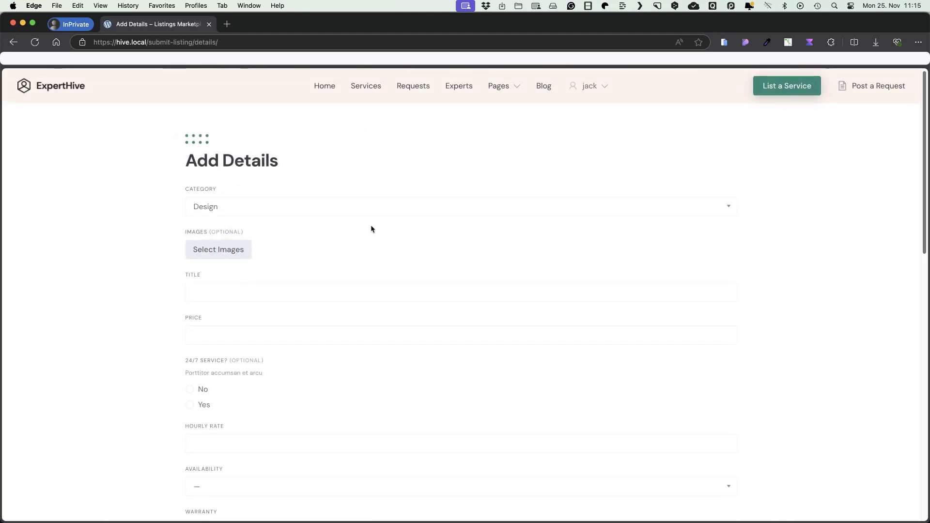
left_click(221, 251)
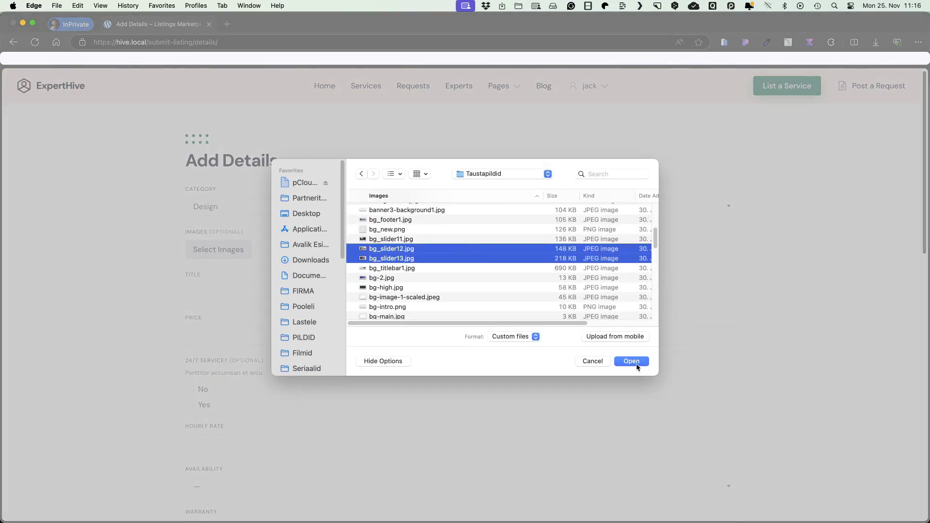
left_click(636, 363)
- Title the listing "I'll create a website for you with WordPress" and set its price to 1000
scroll(237, 208, "down", 4)
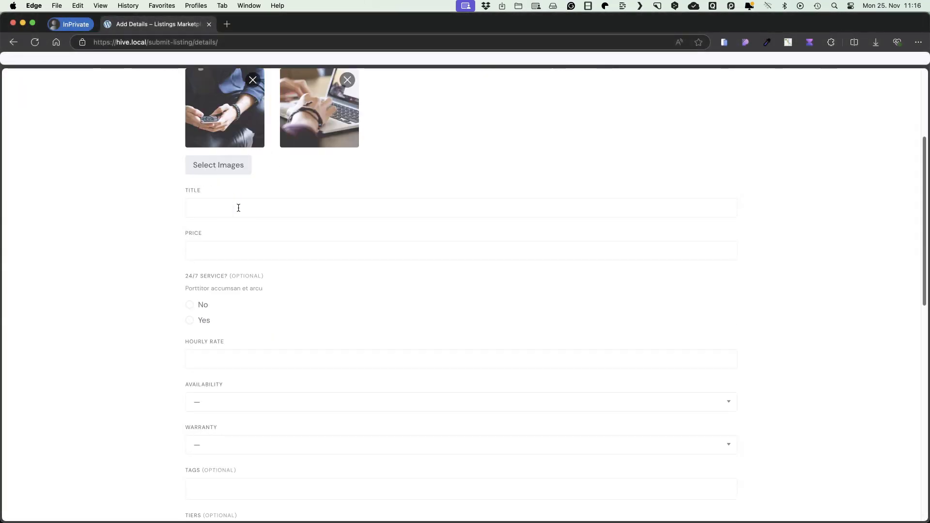
left_click(239, 208)
type("I'll create a website for you with WordPress")
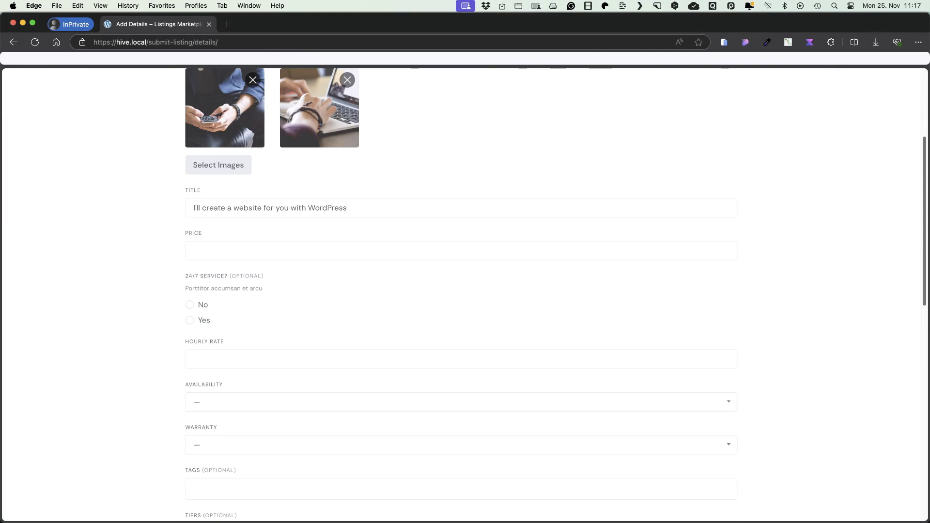
left_click(247, 252)
type("1000")
- Set the listing's 24/7 Service option to No and its hourly rate to 50
scroll(138, 260, "down", 1)
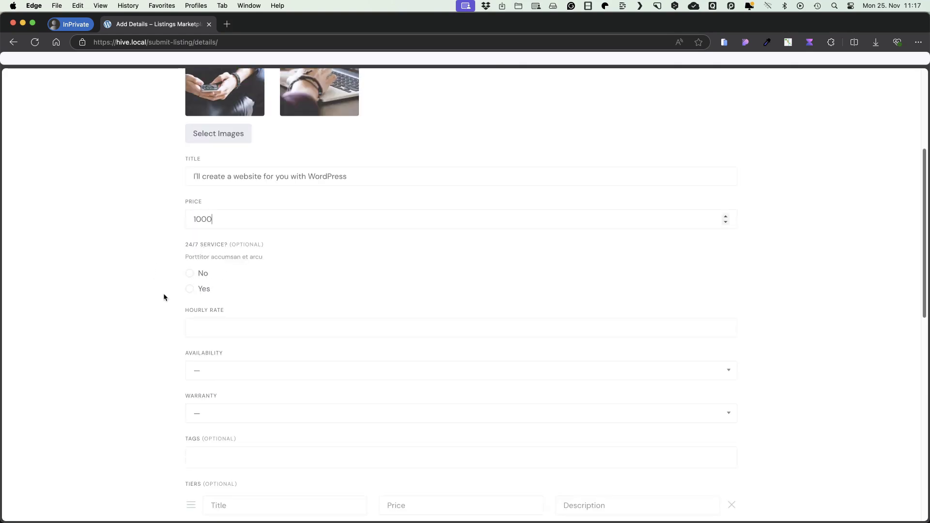
left_click(190, 273)
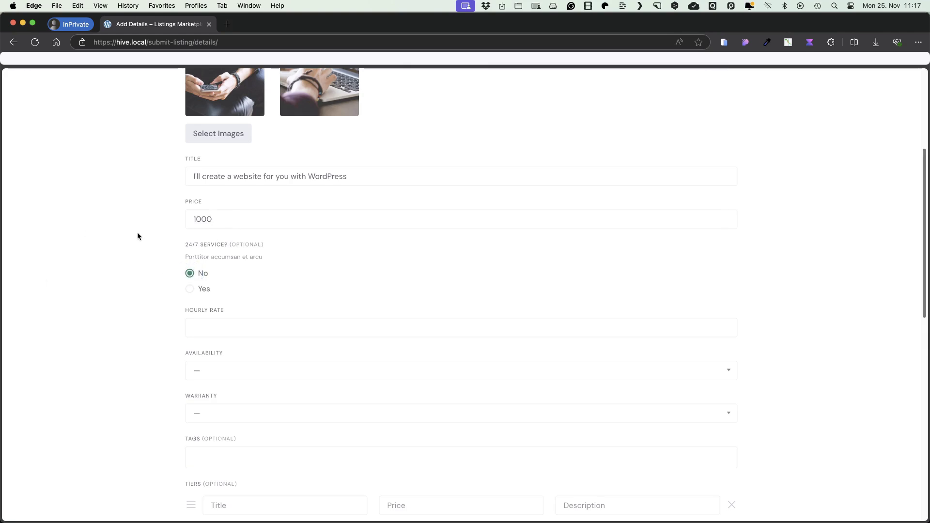
scroll(137, 237, "down", 3)
left_click(225, 230)
type("5")
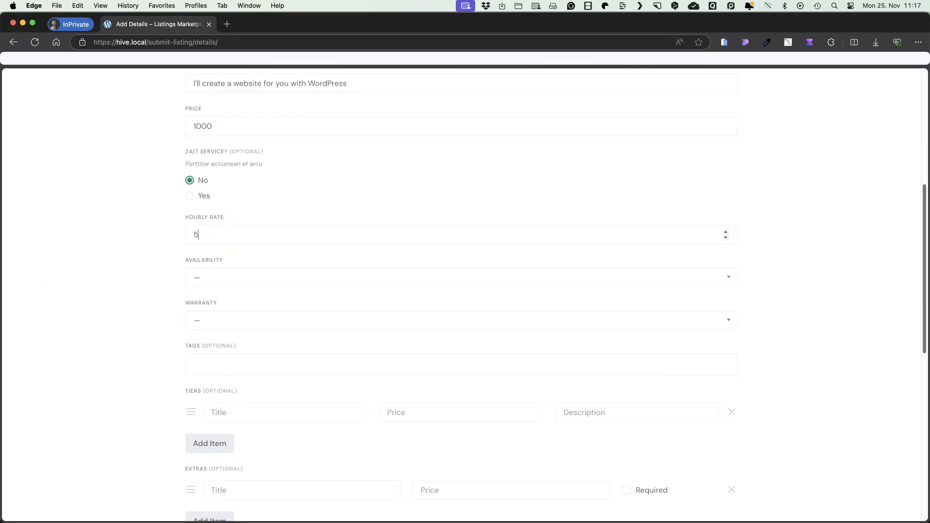
type("0")
left_click(112, 220)
- Set the listing's availability to 3-Day Notice and its warranty to Full Warranty
left_click(203, 276)
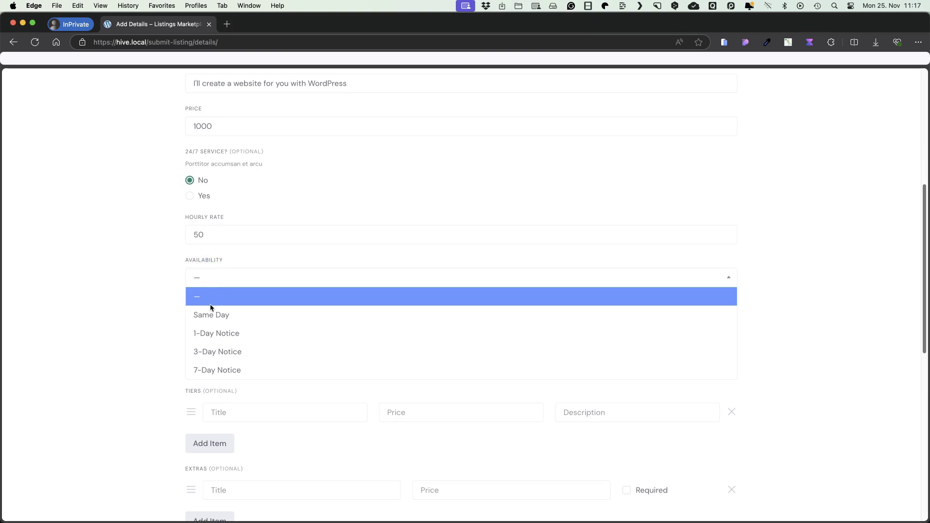
left_click(217, 352)
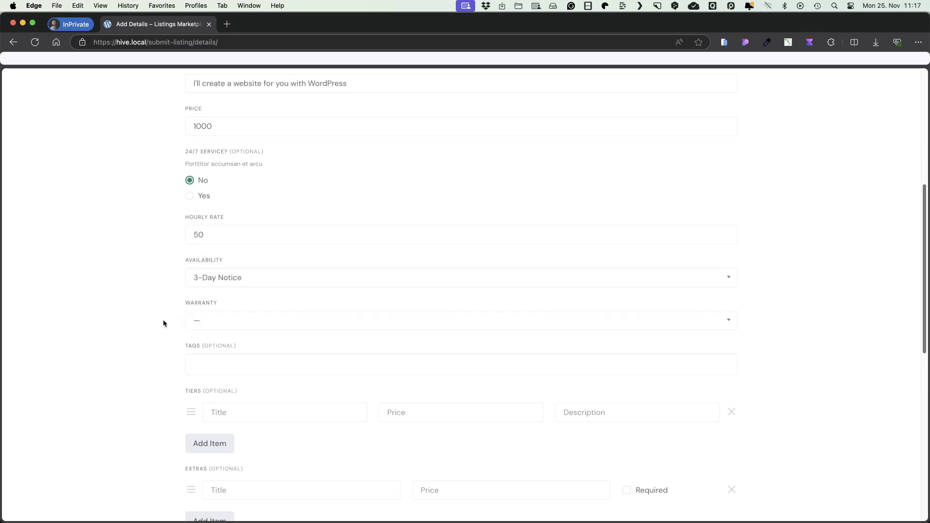
left_click(241, 322)
left_click(223, 377)
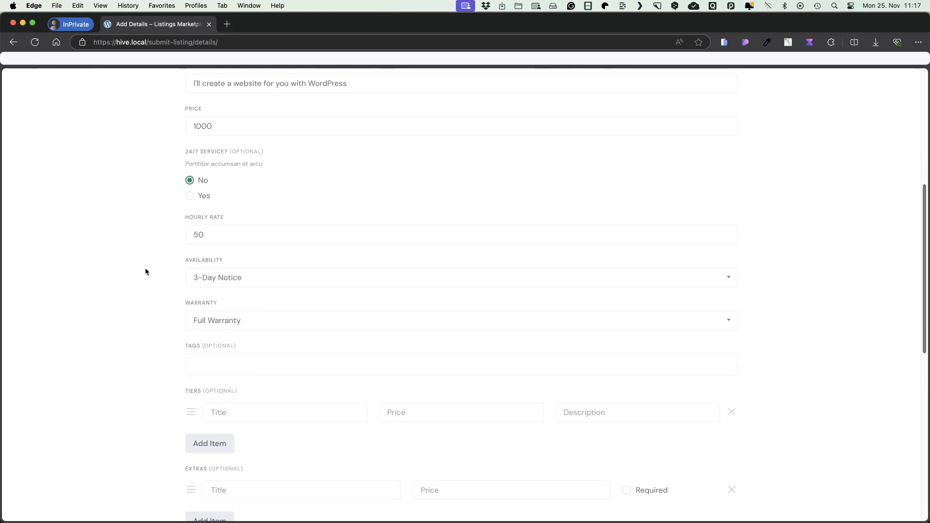
- Tag the listing with "web design", "wordpress" and "gutenberg"
left_click(228, 359)
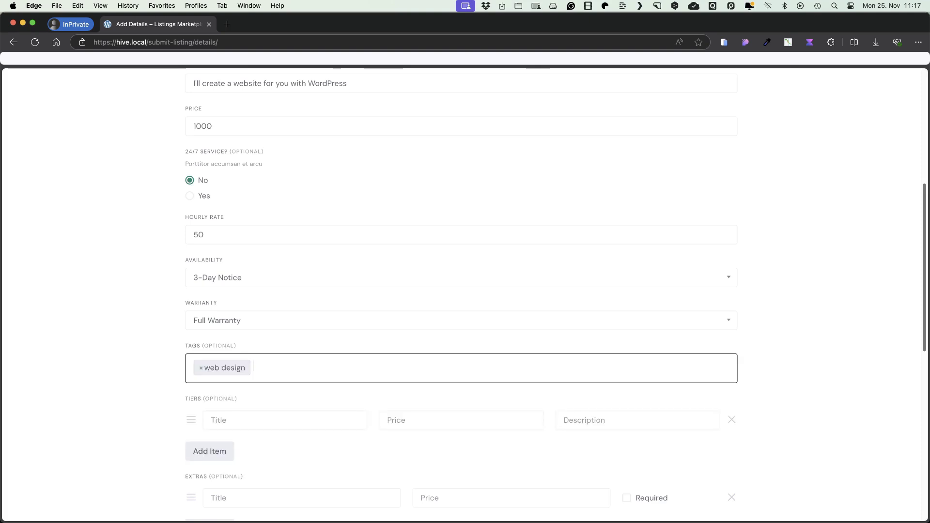
type("wo")
key("Return")
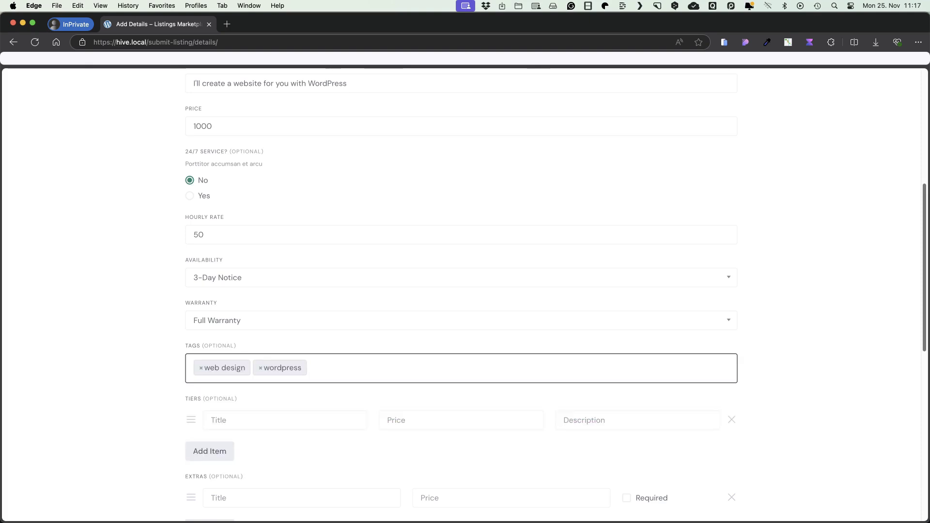
type("gutenberg")
key("Return")
- Fill in the first tier as "Basic website" priced at 1000, with a pasted description starting "Facilisis nascetur porta varius pulvinar"
scroll(257, 260, "down", 3)
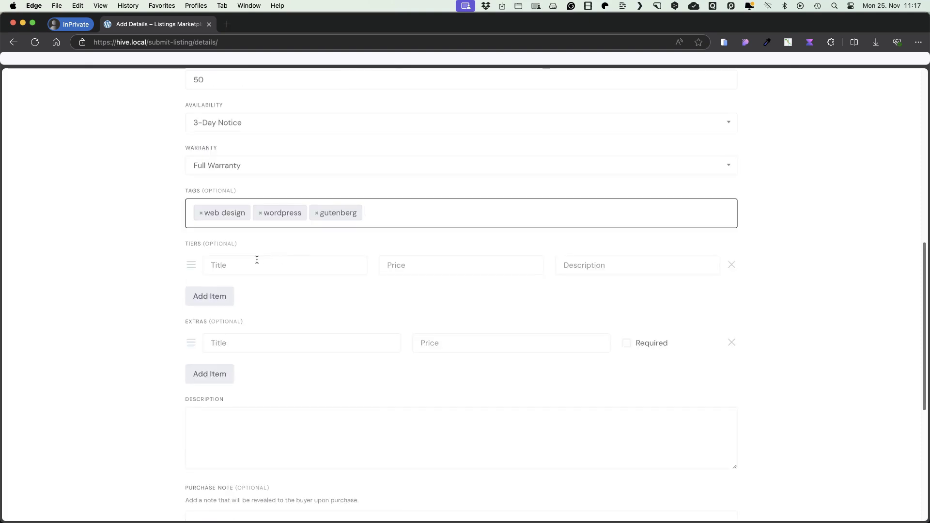
left_click(289, 262)
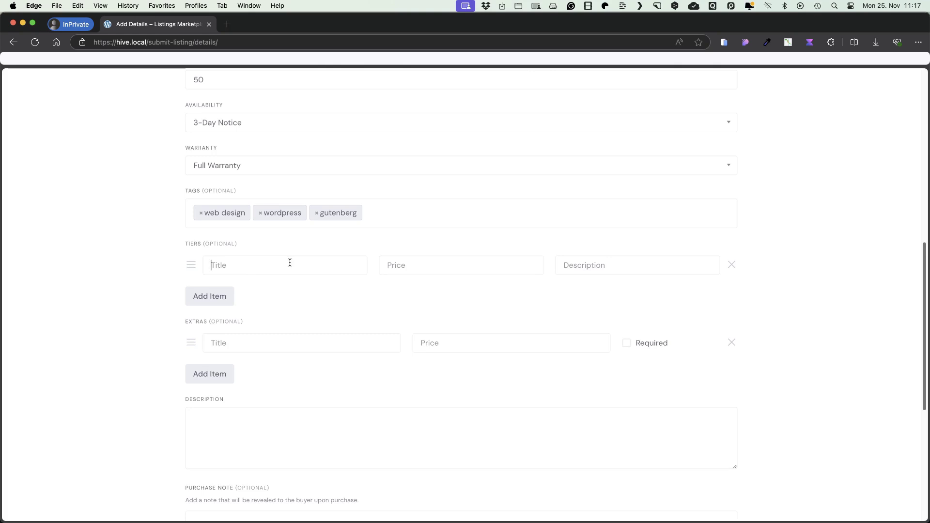
type("Basic websi")
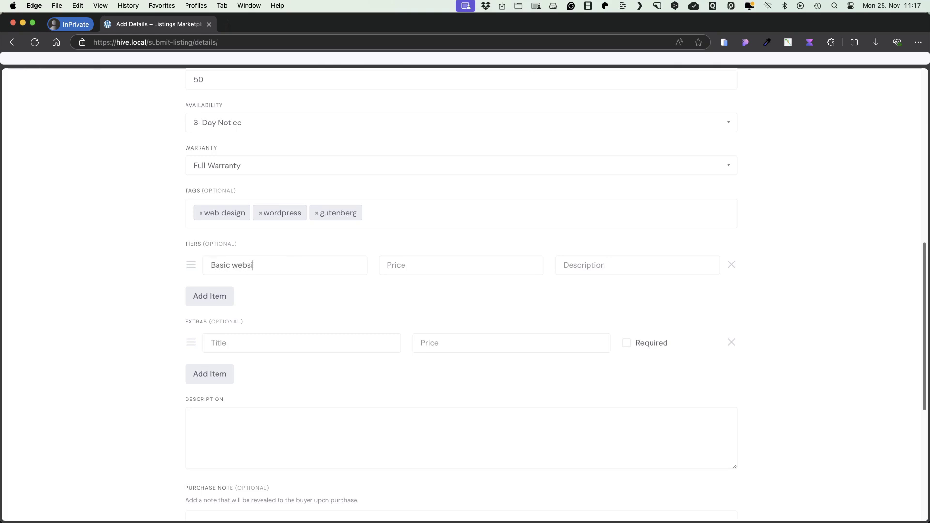
type("te")
left_click(432, 271)
type("1000")
left_click(602, 265)
key("super+v")
- Add a second tier, "Webshop", priced at 2000, with a pasted description starting "Laoreet dui suscipit nunc volutpat quis"
left_click(209, 296)
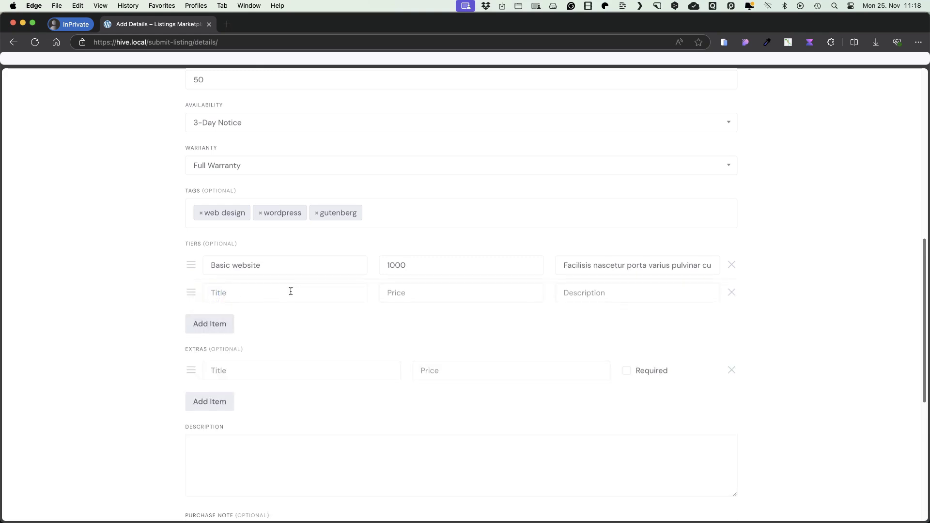
left_click(249, 291)
type("Webshop")
left_click(446, 298)
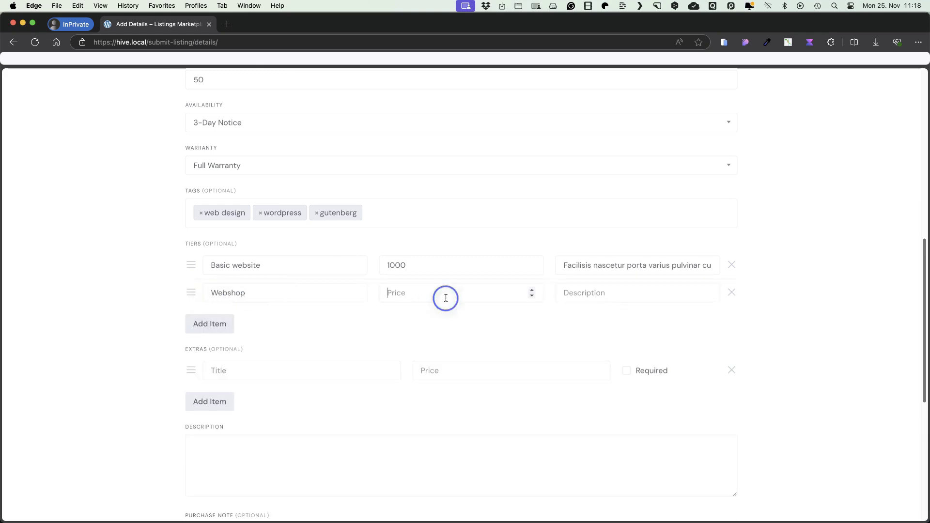
type("2000")
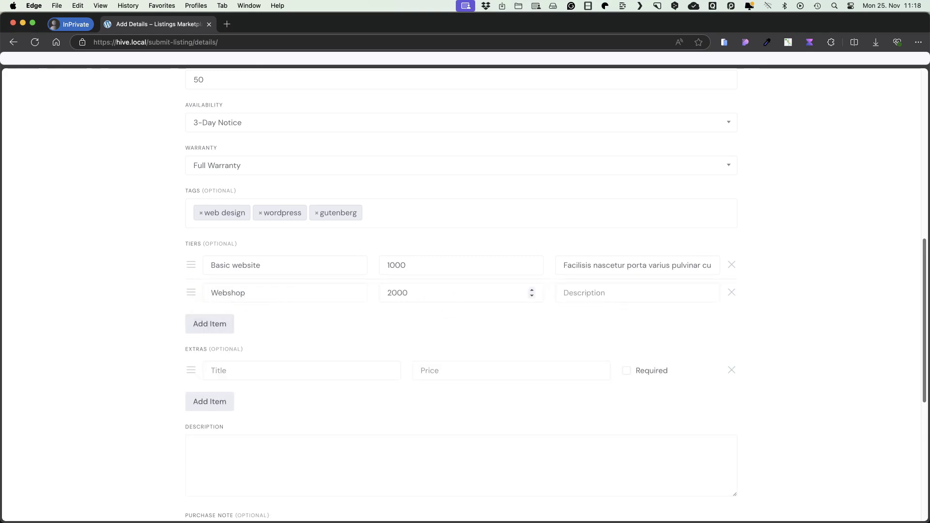
left_click(592, 292)
key("super+v")
- Add a third tier, "Custom website", priced at 3000, with a pasted description starting "Porttitor placerat mus sagittis venenatis"
left_click(227, 324)
left_click(264, 321)
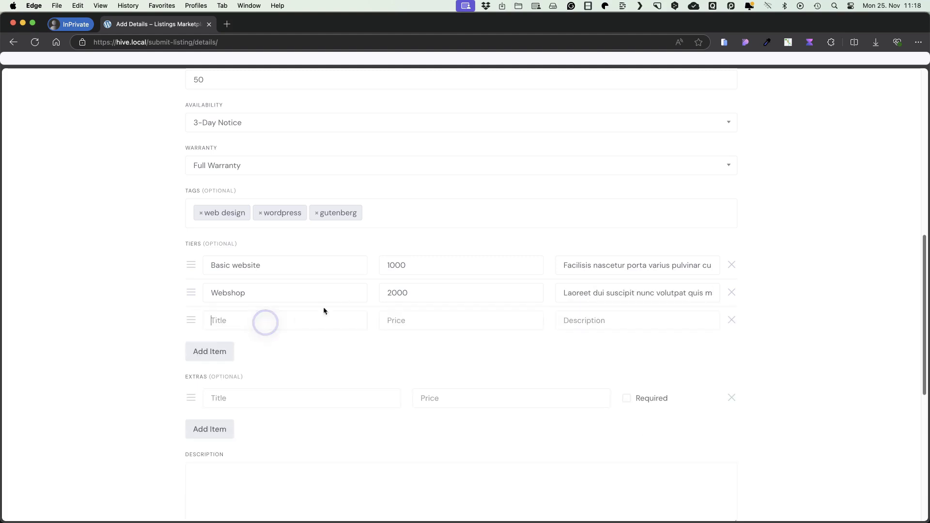
type("Custom we")
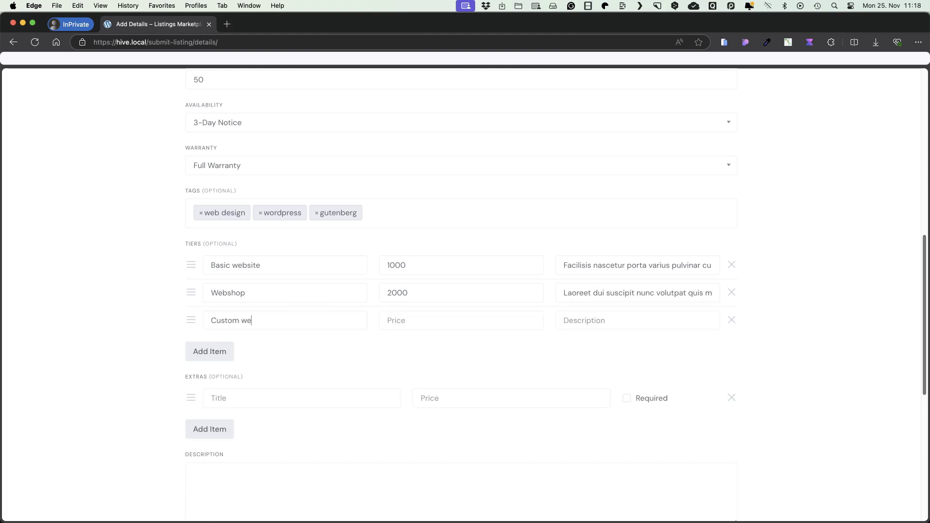
type("bsite")
left_click(490, 314)
type("3000")
left_click(576, 323)
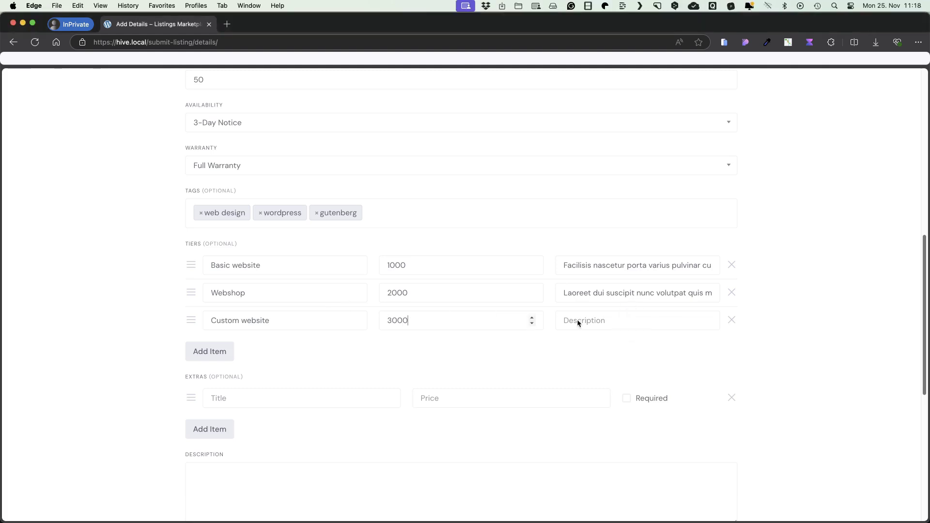
key("super+v")
- Fill in the first extra as "Contact form?" with a price of 0 and mark it as required
scroll(255, 270, "down", 5)
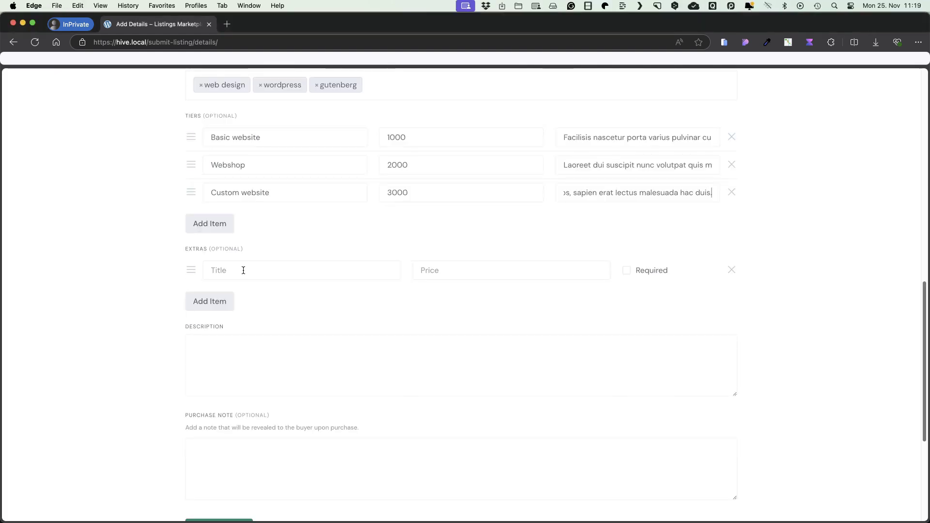
left_click(250, 267)
type("Co")
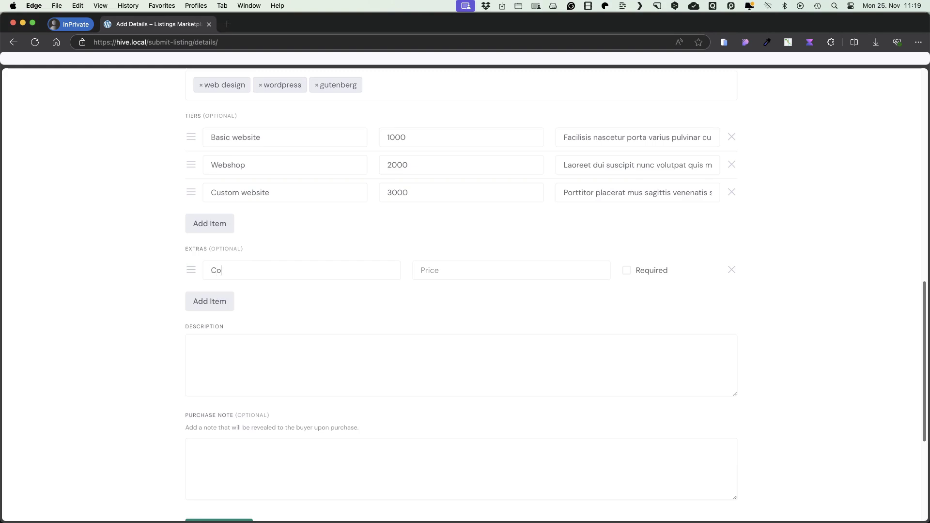
type("ntact form?")
key("Tab")
type("0")
left_click(630, 274)
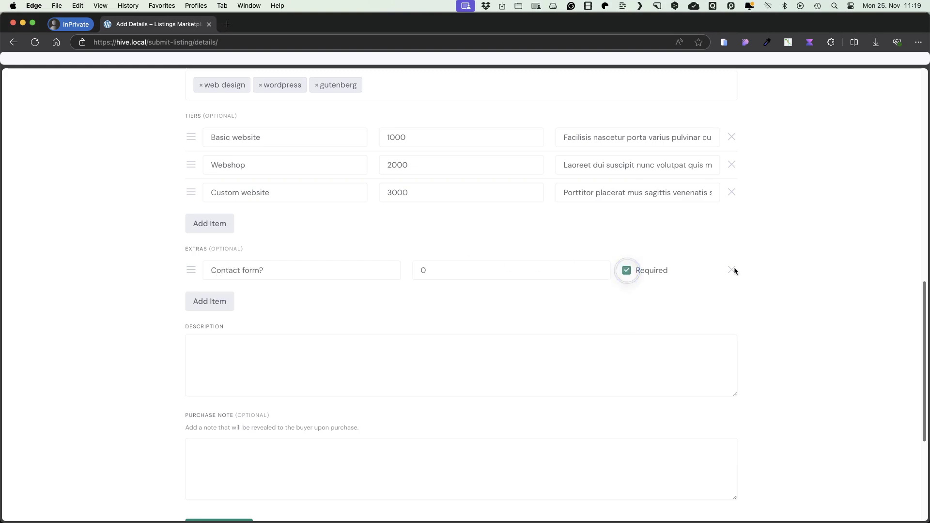
- Add a second extra, "Gallery module?", with a price of 0 and make the "Contact form?" extra not required
left_click(209, 301)
left_click(294, 303)
type("Gallery module?")
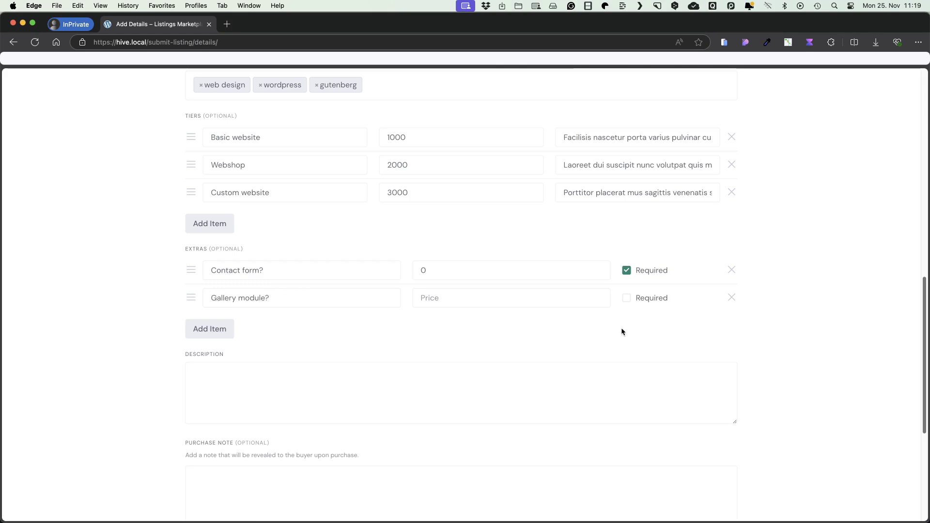
key("Tab")
type("0")
left_click(627, 270)
scroll(475, 307, "down", 5)
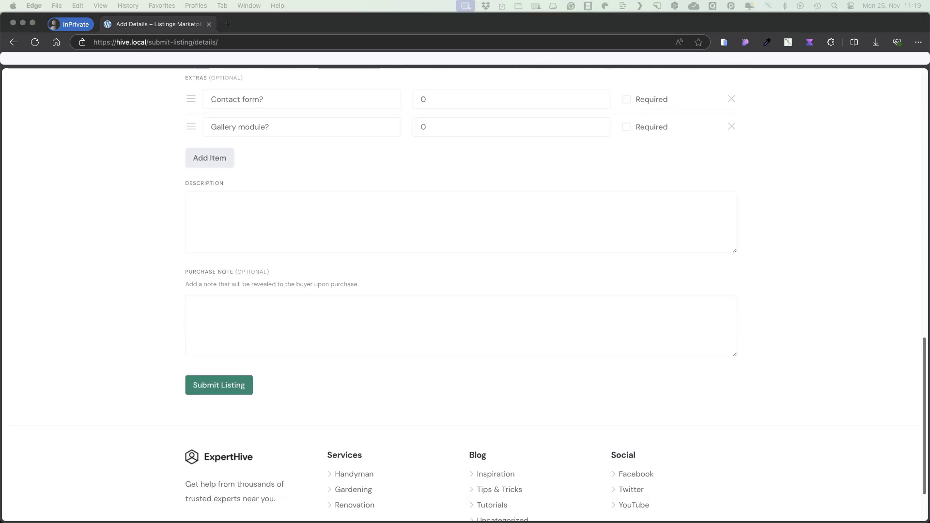
- Submit the listing with a pasted description starting "Luctus mus nostra purus" and a purchase note starting "Felis eu tincidunt ut convallis"
left_click(280, 201)
key("super+v")
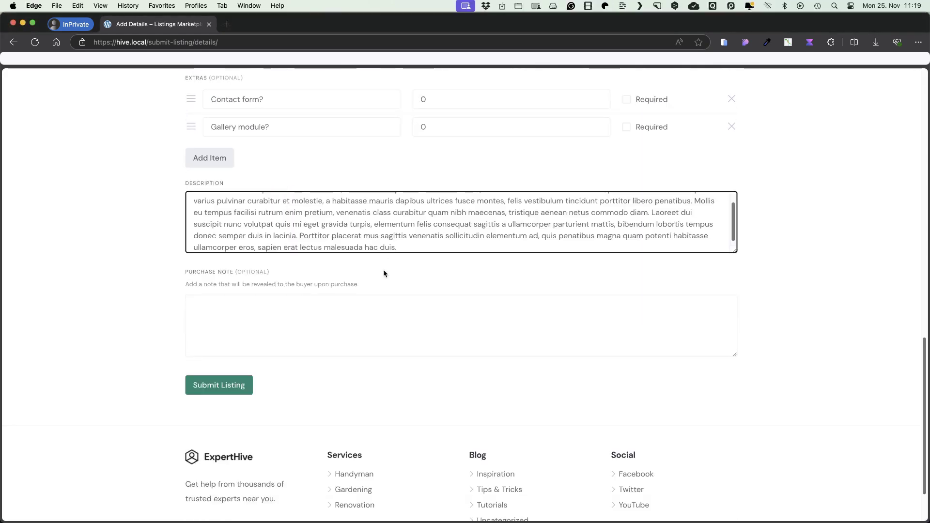
left_click(261, 307)
type("Felis eu tincidunt ut convallis sociis justo eros dapibus nascetur congue, eleifend massa potenti at magnis sodales condimentum ultricies nisi, cubilia iaculis dignissim nec lectus commodo facilisis donec nunc.")
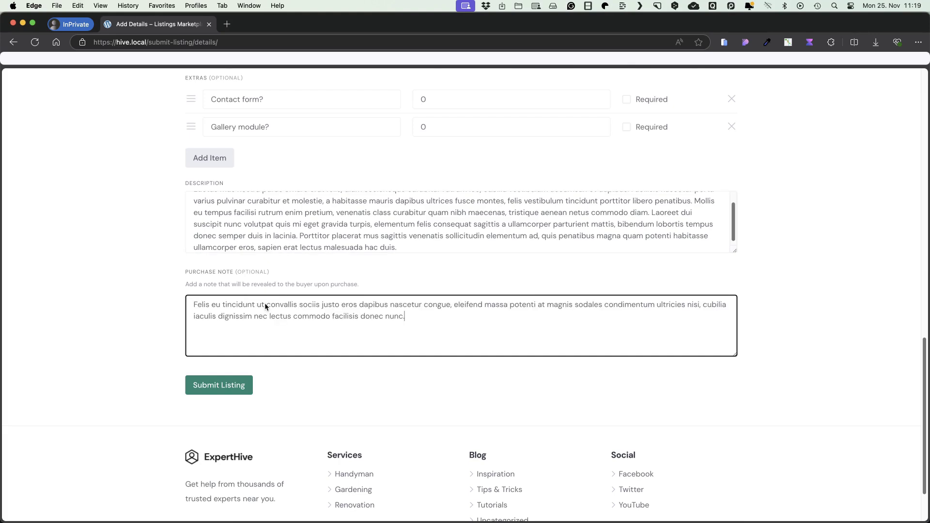
left_click(251, 386)
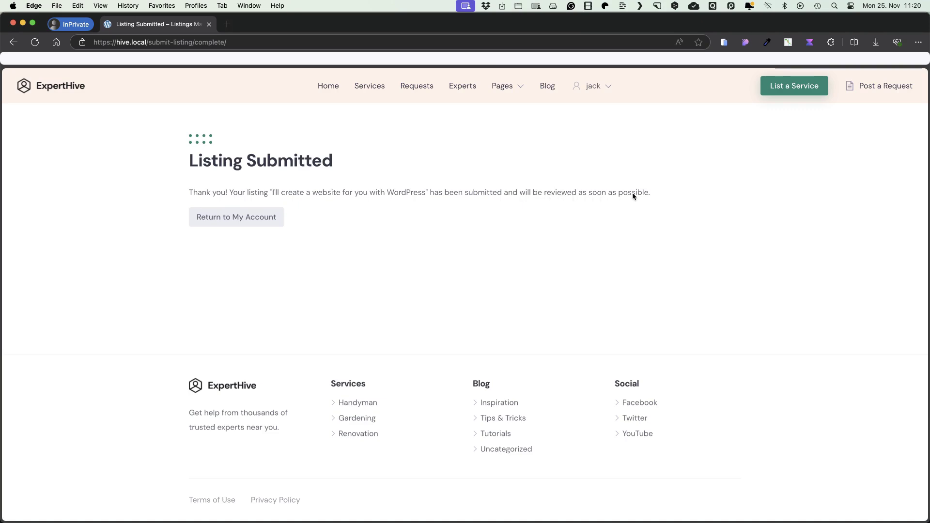
- Switch to Mailpit, read the "Listing Submitted" email and preview the submitted listing through its link
left_click_drag(377, 29, 346, 36)
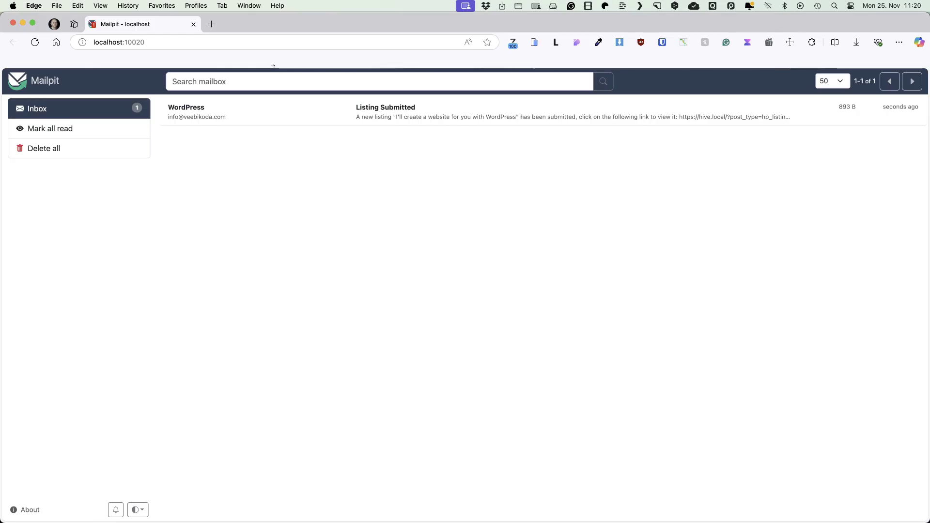
left_click(431, 114)
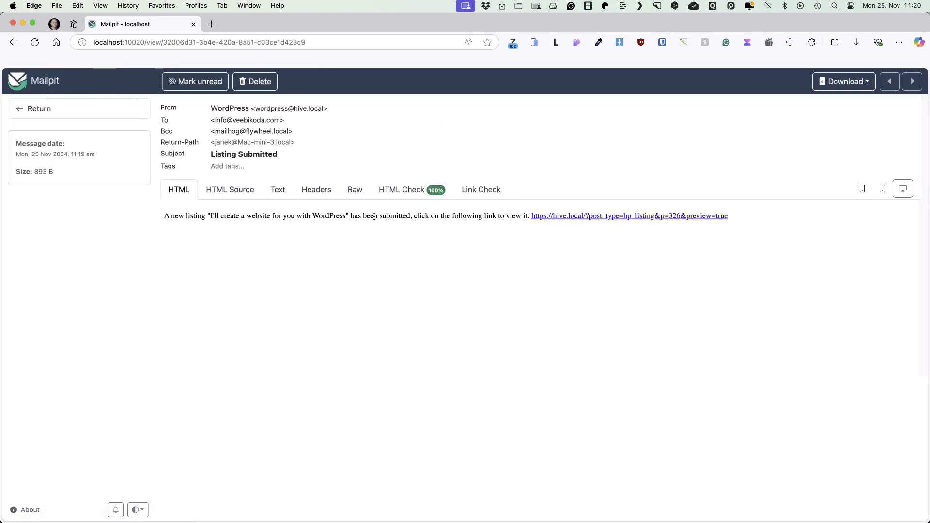
left_click(612, 216)
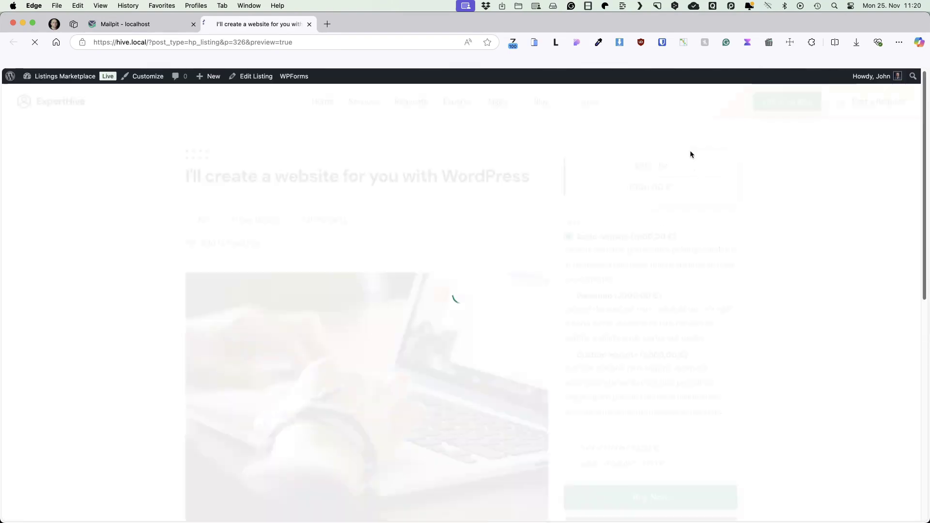
scroll(408, 228, "down", 5)
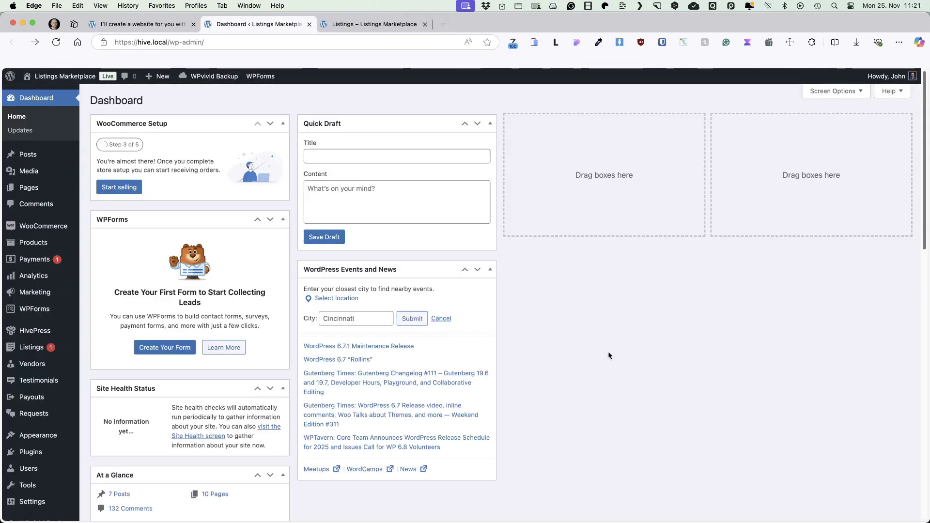
- Open the list of all service listings in the WordPress admin
mouse_move(23, 351)
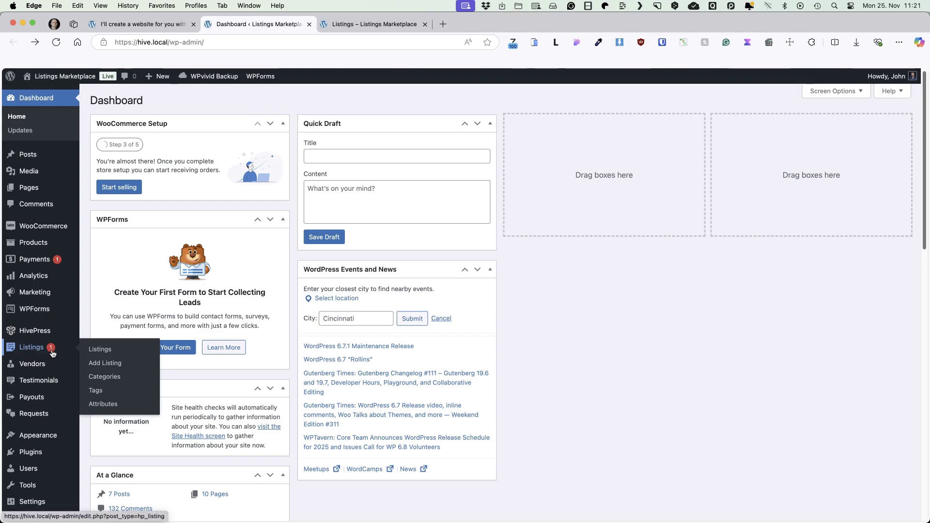
left_click(105, 348)
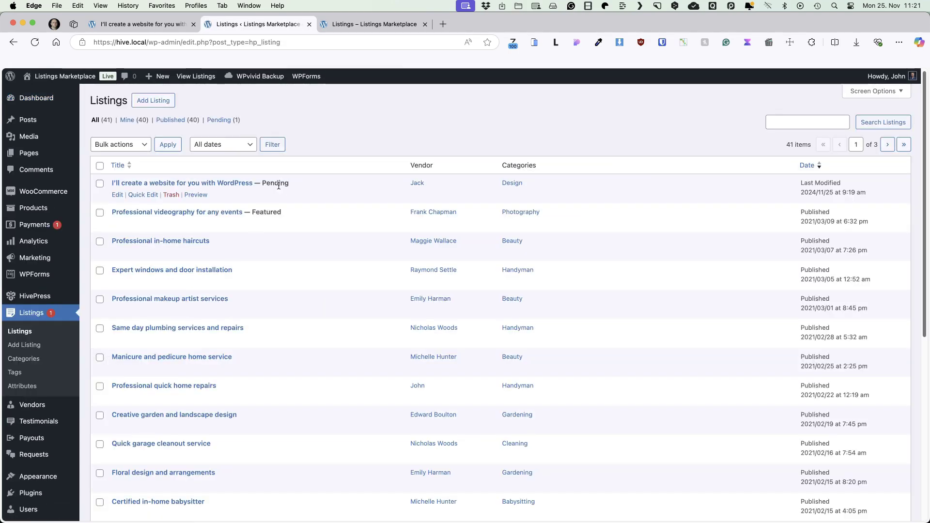
left_click(143, 195)
left_click(581, 259)
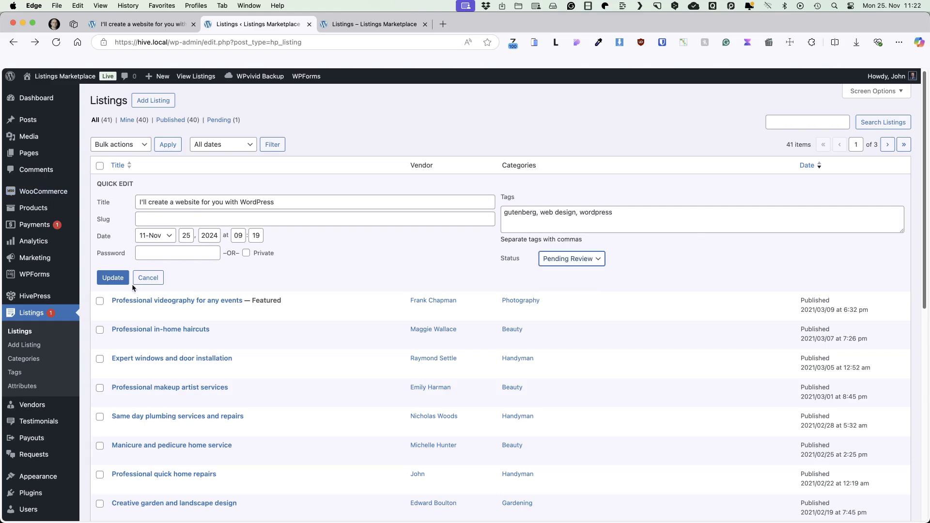
left_click(146, 279)
- Open the pending listing "I'll create a website for you with WordPress" for editing and publish it
left_click(201, 182)
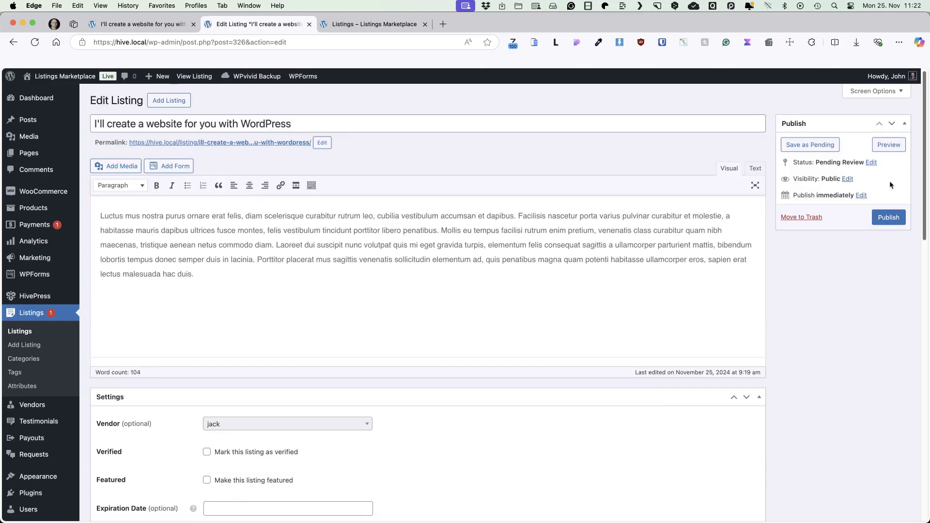
left_click(888, 217)
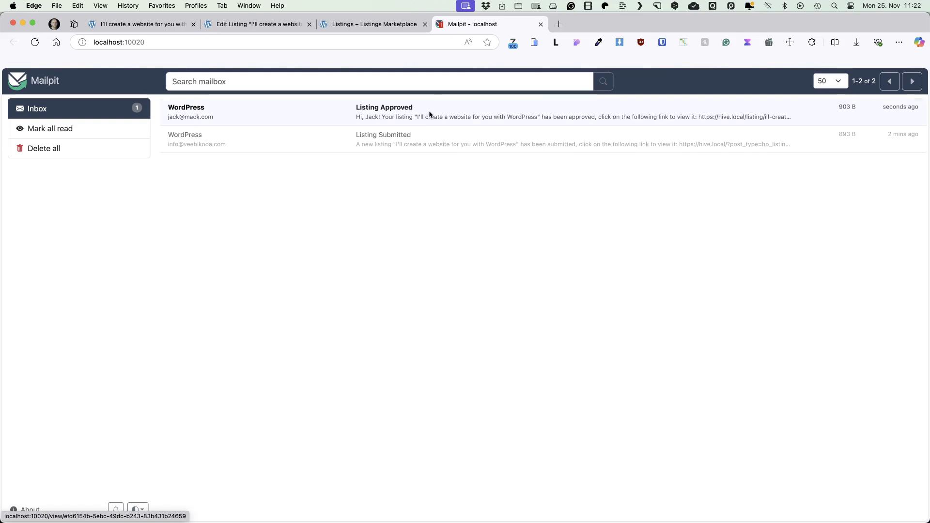
- Read the "Listing Approved" email sent to the vendor in Mailpit and return to the marketplace site
left_click(430, 114)
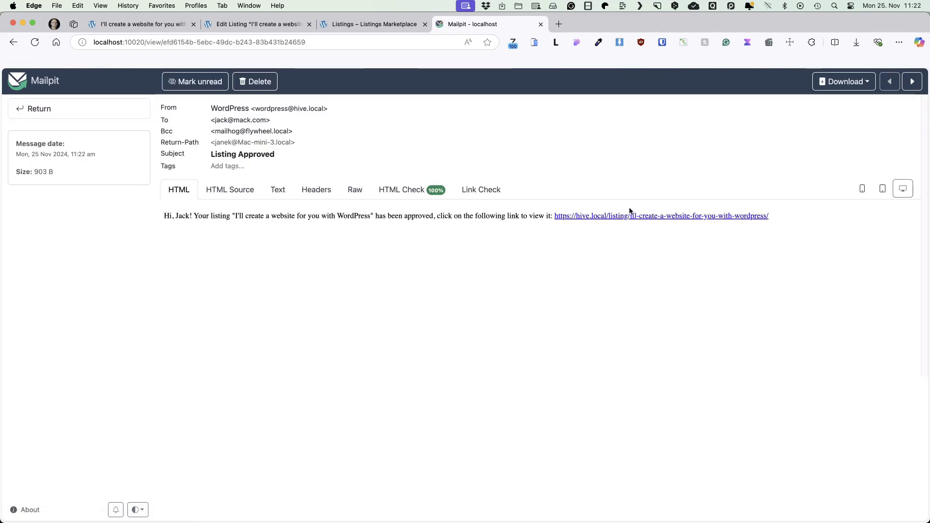
left_click(381, 26)
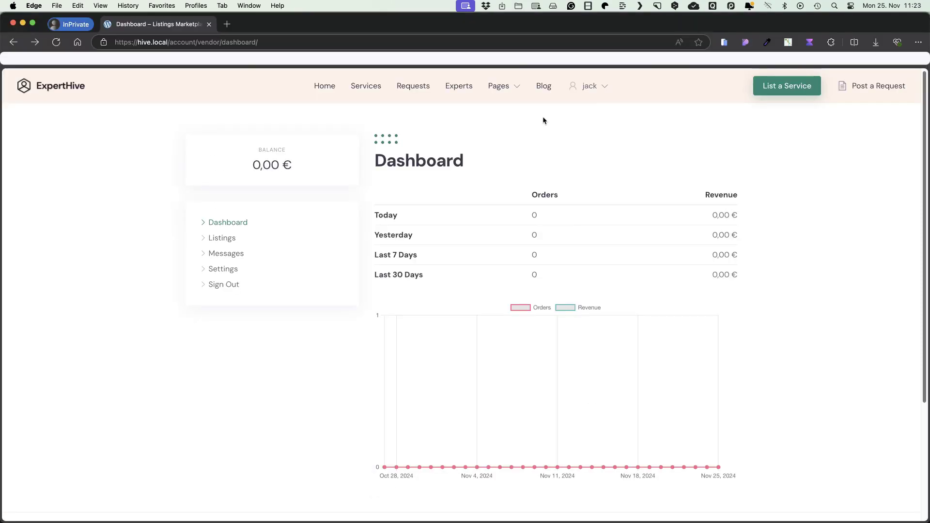
- View the published WordPress website listing from the vendor account's listings, examine its tiers, extras and details, and return to the list
mouse_move(592, 89)
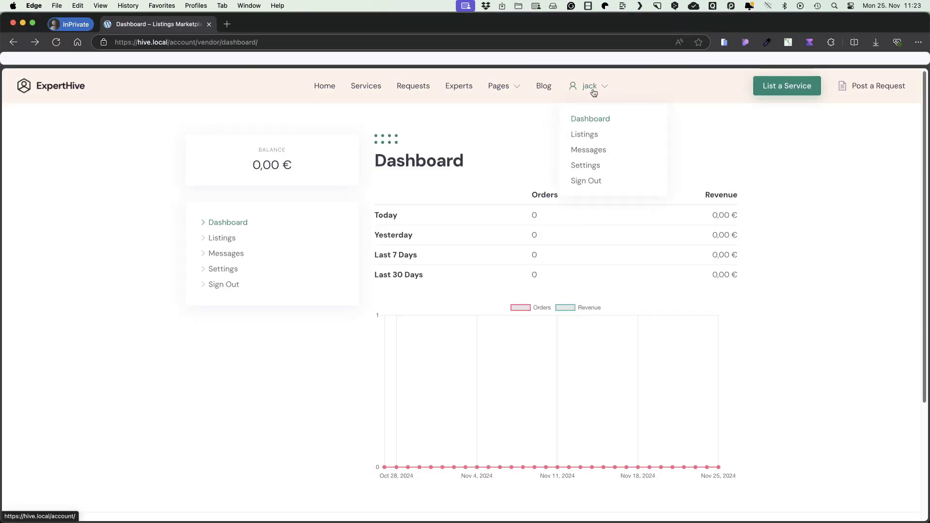
left_click(586, 134)
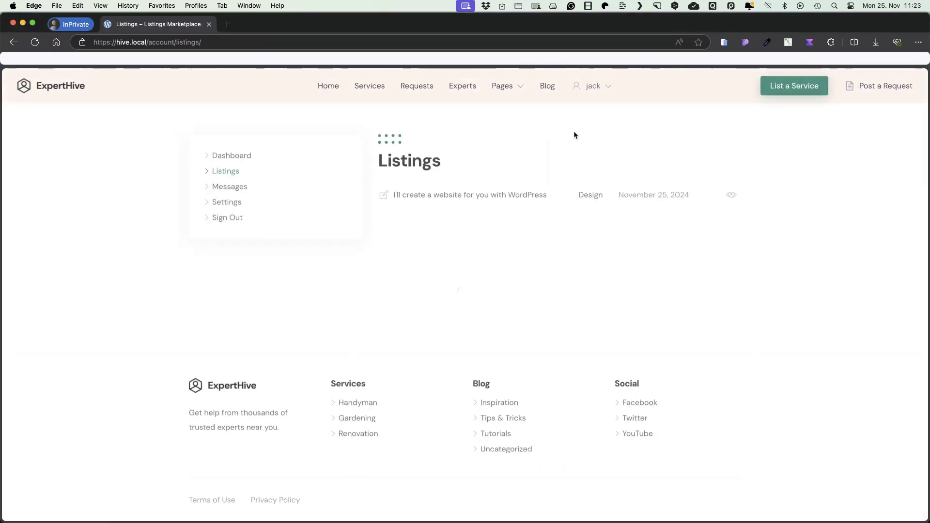
left_click(222, 173)
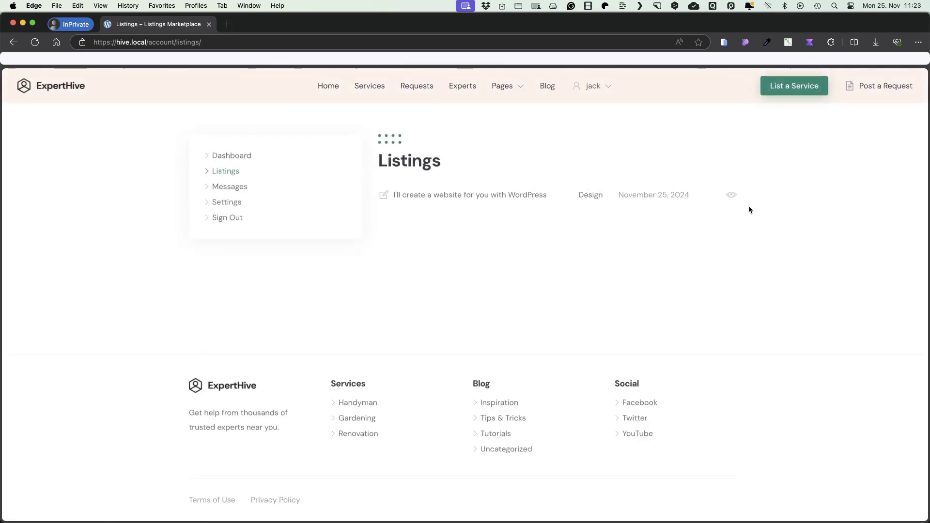
left_click(732, 196)
scroll(716, 234, "down", 5)
scroll(654, 272, "up", 5)
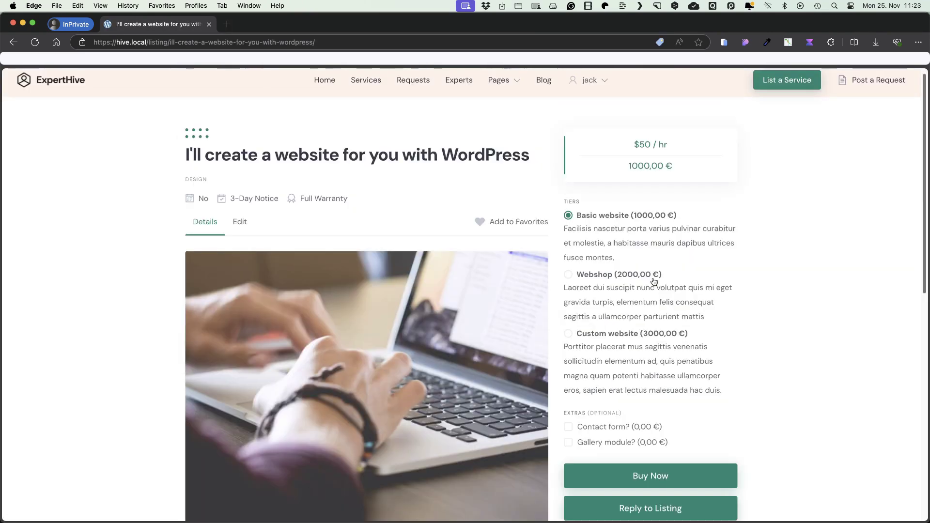
scroll(657, 276, "down", 4)
scroll(657, 277, "down", 5)
scroll(656, 278, "up", 8)
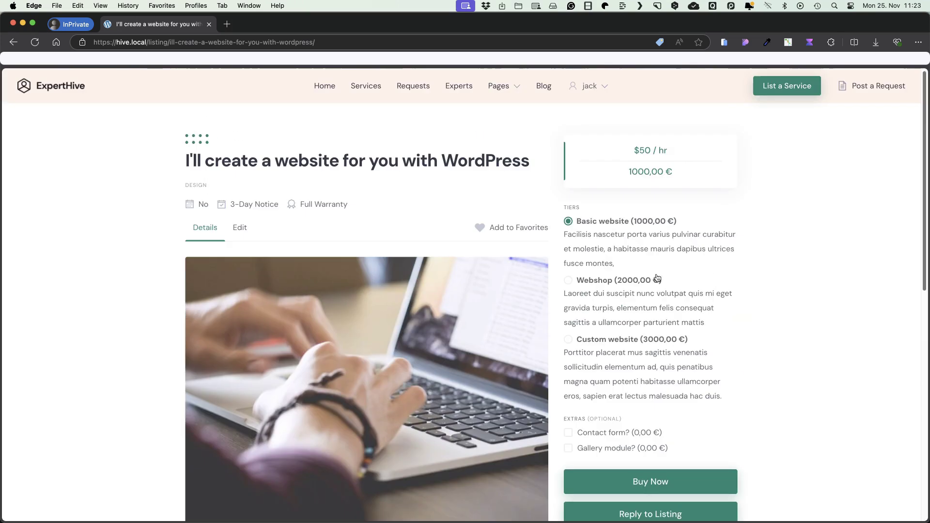
key("super+Left")
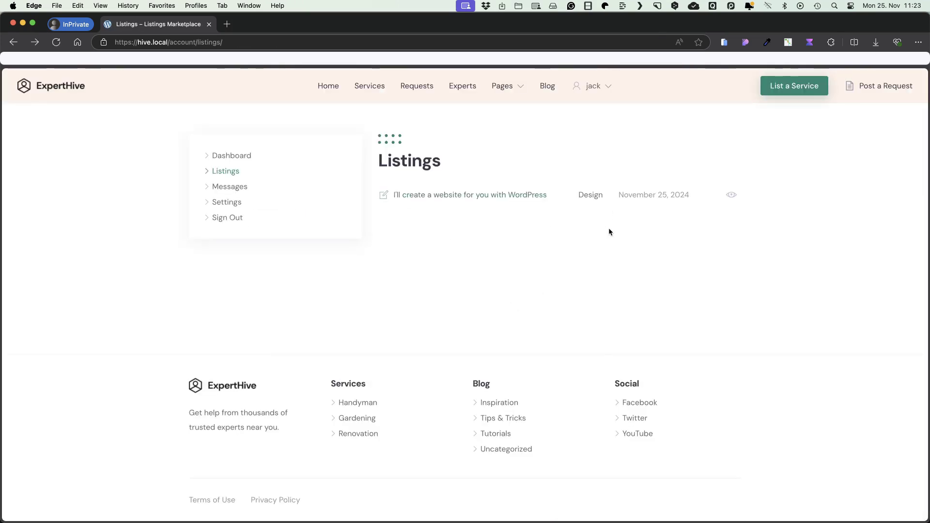
- Start a new request in the "Web development" category with the title "I need some help with Wordpress"
left_click(891, 92)
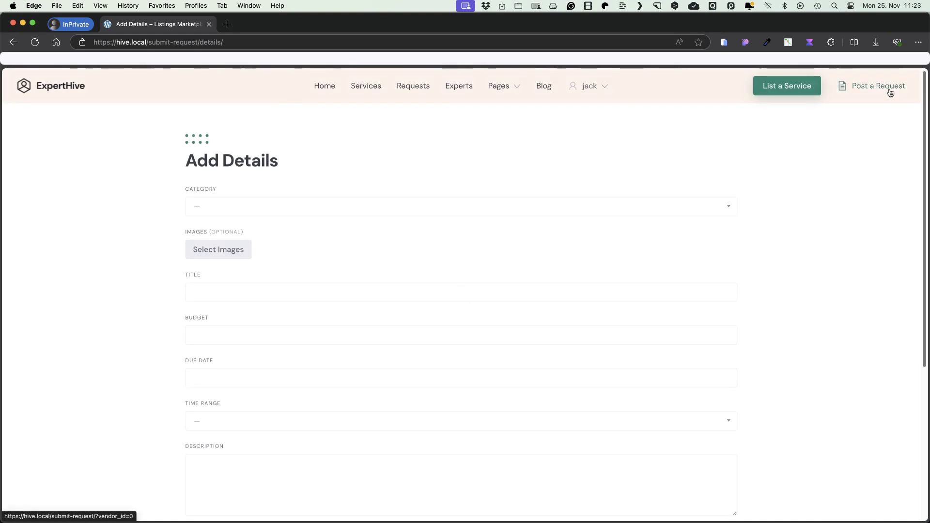
left_click(225, 206)
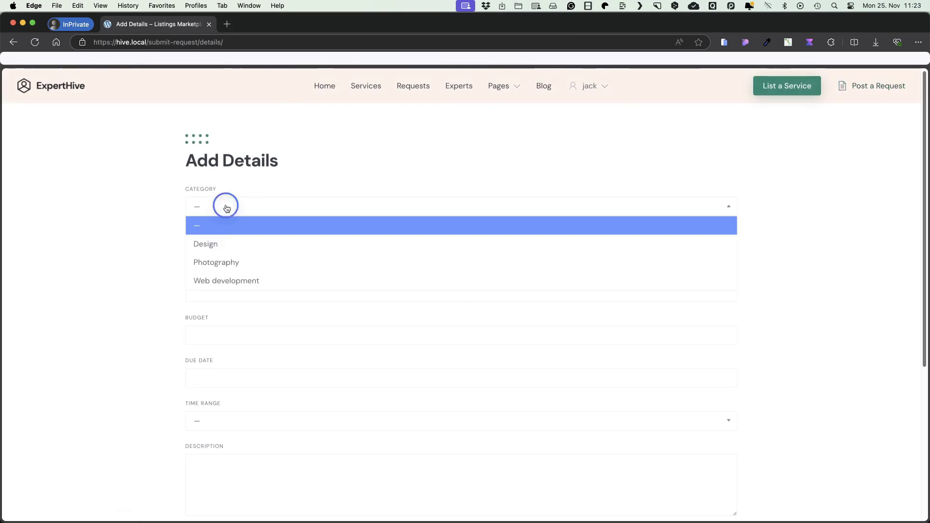
left_click(218, 281)
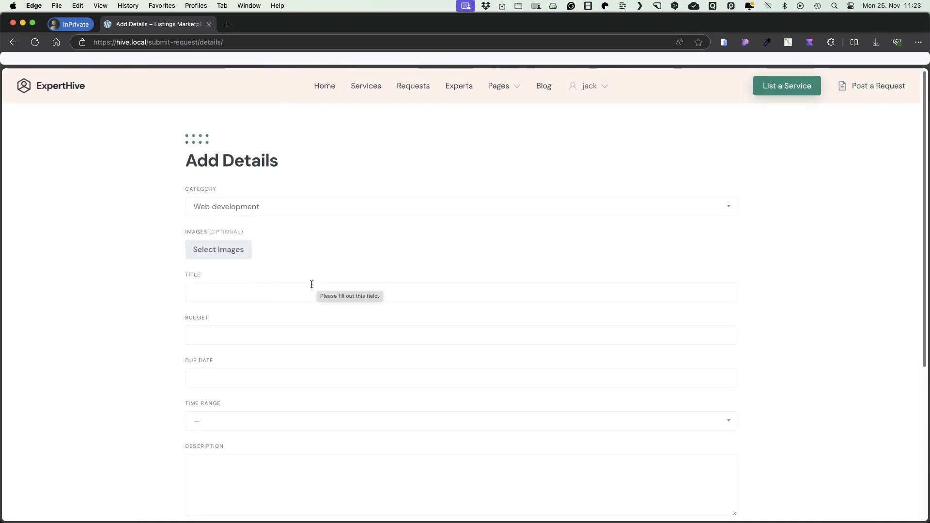
left_click(279, 294)
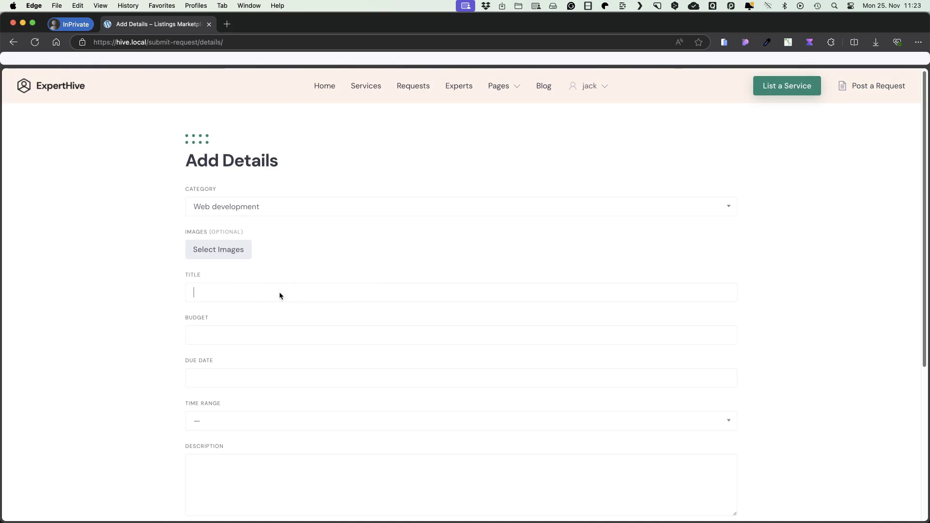
type("I need some help with Wordpress")
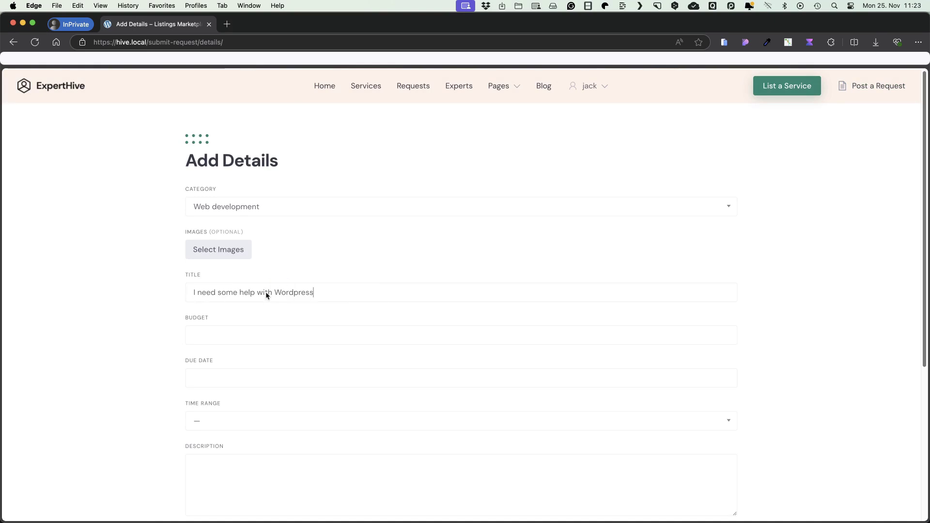
- Set the request's budget to 200, the due date to November 30, 2024 and the time range to "Any Time"
scroll(266, 295, "down", 3)
left_click(234, 263)
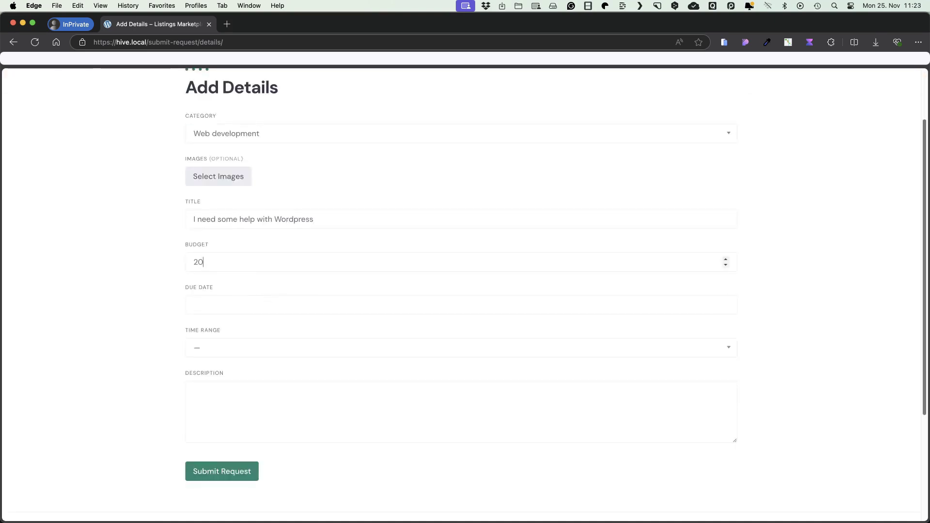
left_click(234, 303)
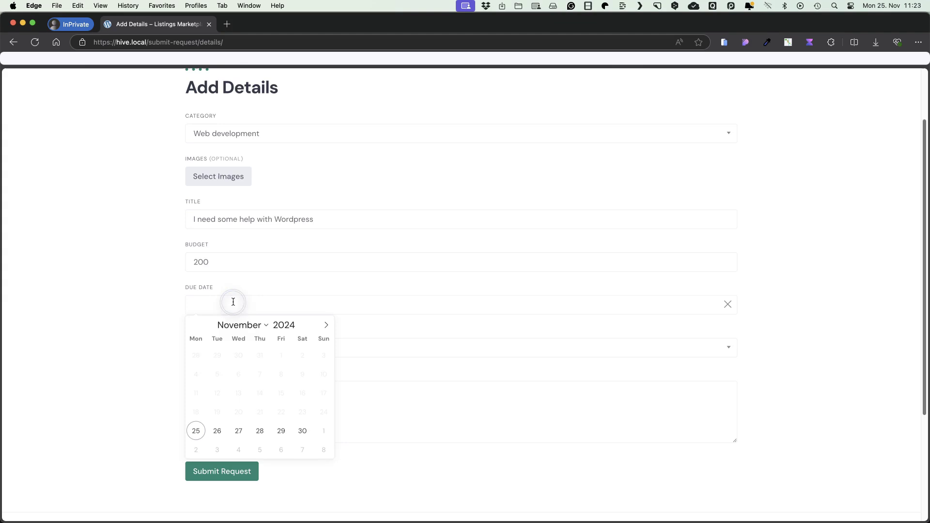
left_click(301, 430)
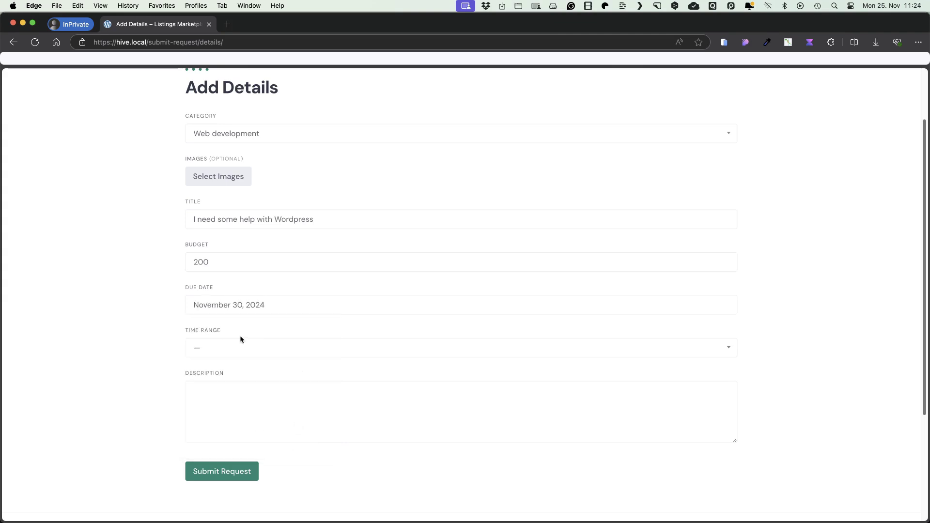
left_click(222, 345)
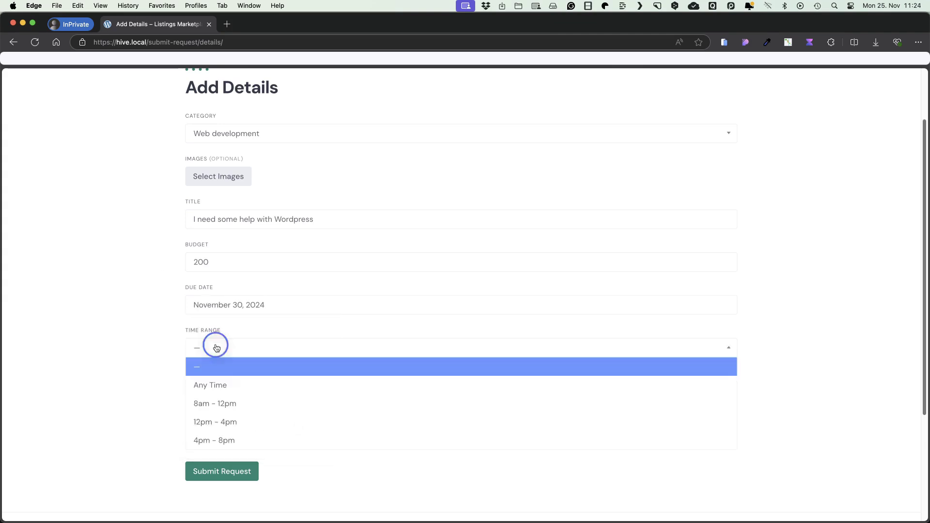
left_click(225, 388)
- Fill in the request description with the text starting "Laoreet dui suscipit nunc volutpat quis" and submit the request
scroll(96, 356, "down", 3)
left_click(279, 302)
type("Laoreet dui suscipit nunc volutpat quis mi eget gravida turpis, elementum felis consequat sagittis a ullamcorper parturient mattis")
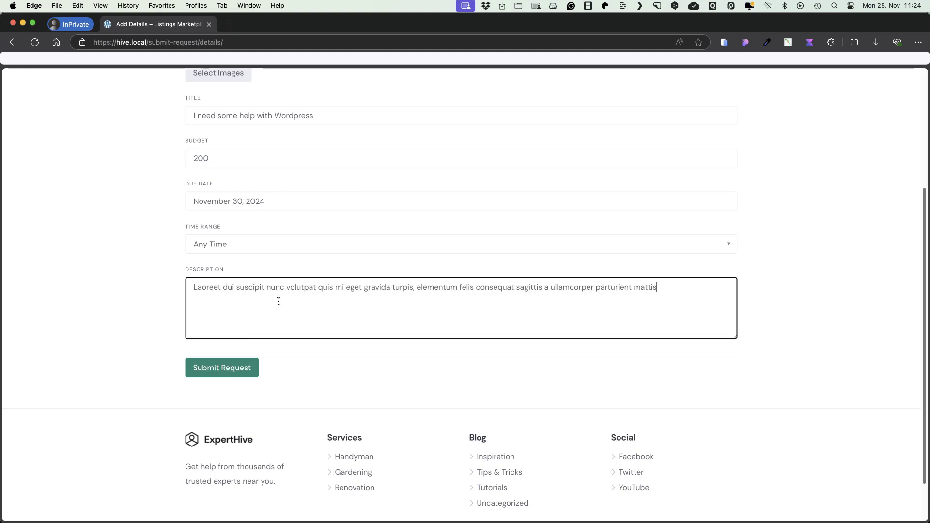
left_click(224, 367)
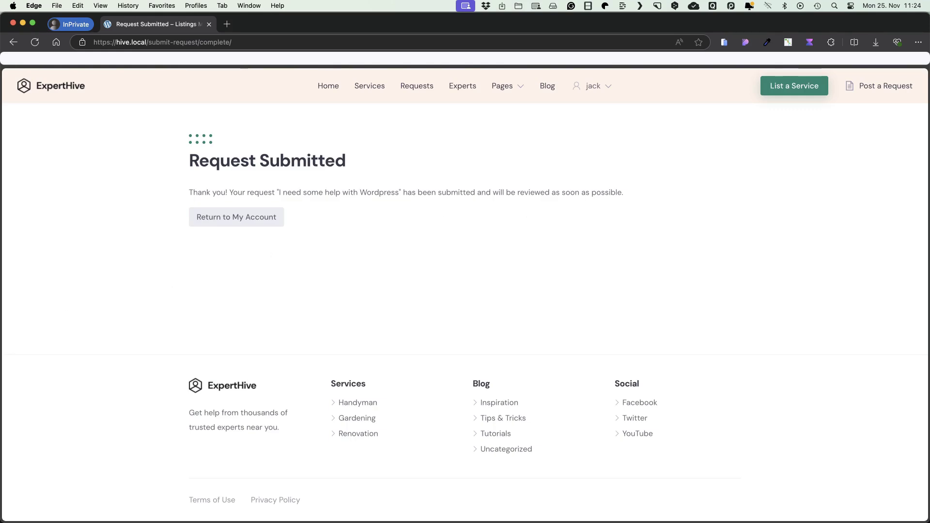
- Switch to Mailpit and read the "Request Submitted" email
key("super+grave")
left_click(421, 108)
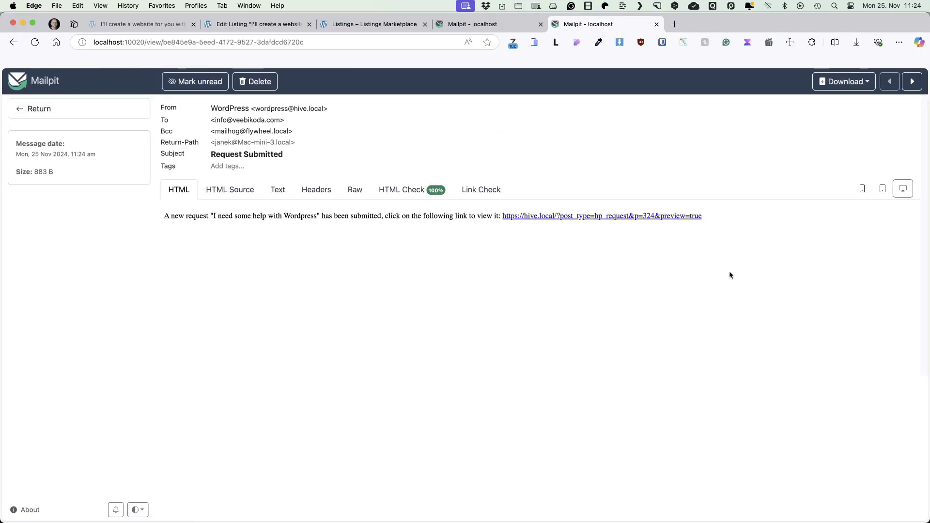
- In the WordPress admin, set the status of the request "I need some help with Wordpress" to Published and update it
left_click(257, 23)
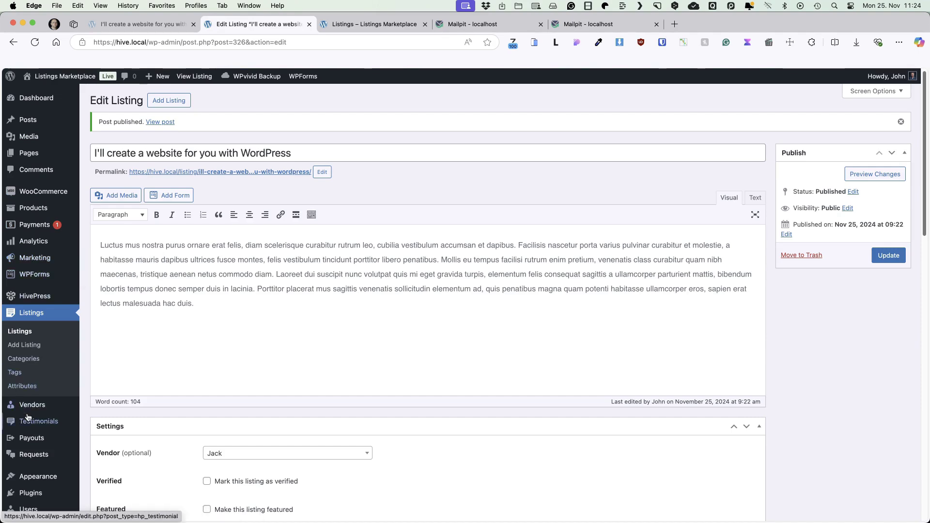
left_click(110, 449)
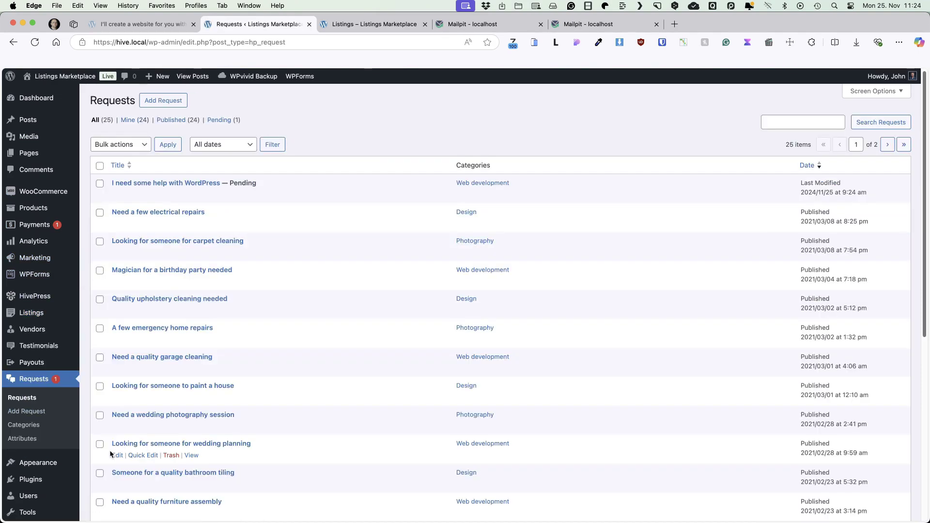
left_click(139, 193)
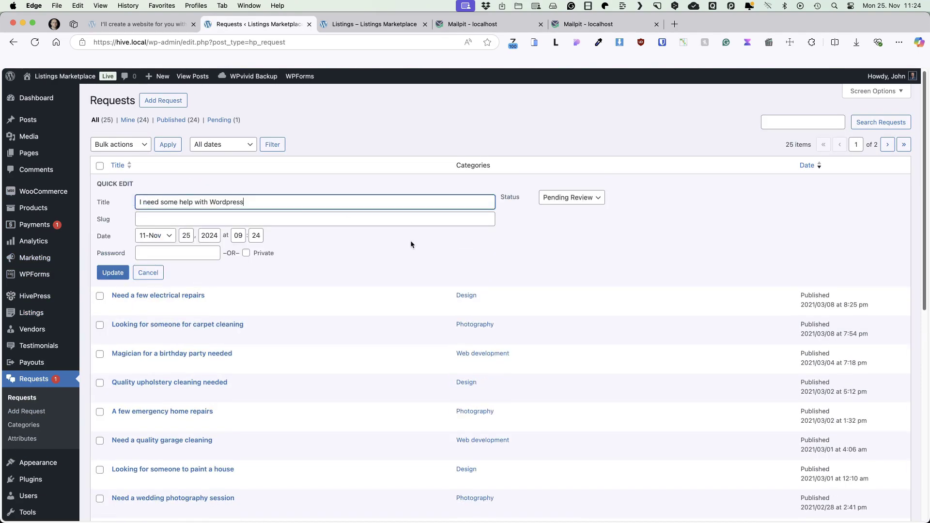
left_click(570, 197)
left_click(566, 186)
left_click(118, 276)
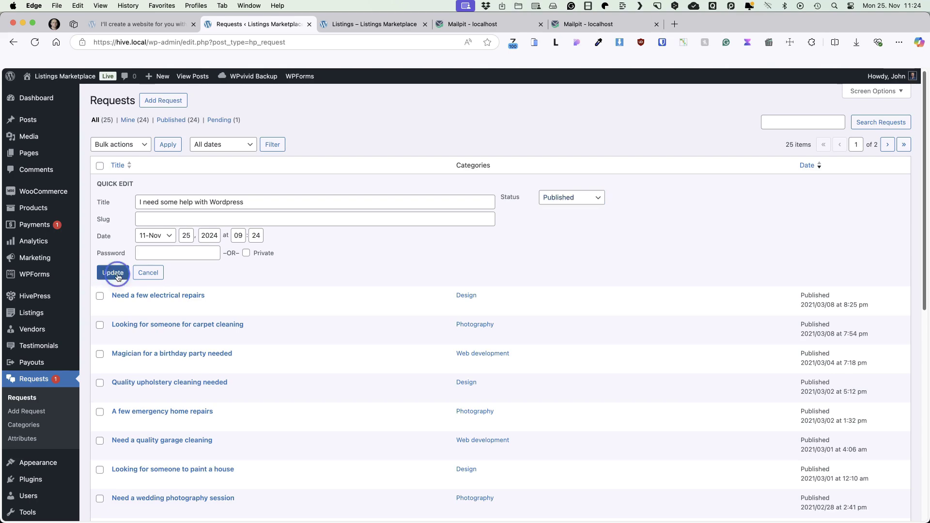
- Switch to Mailpit and read the "Request Approved" email
left_click(482, 22)
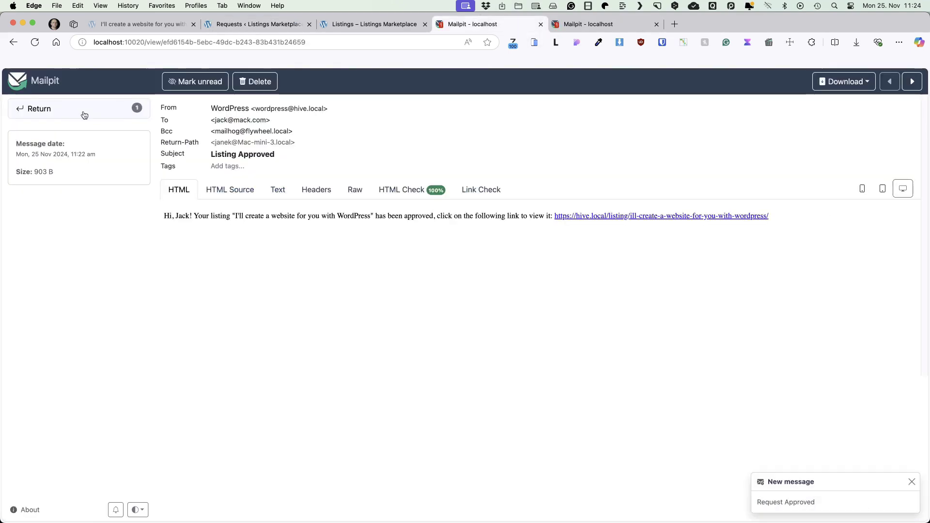
left_click(57, 109)
left_click(415, 107)
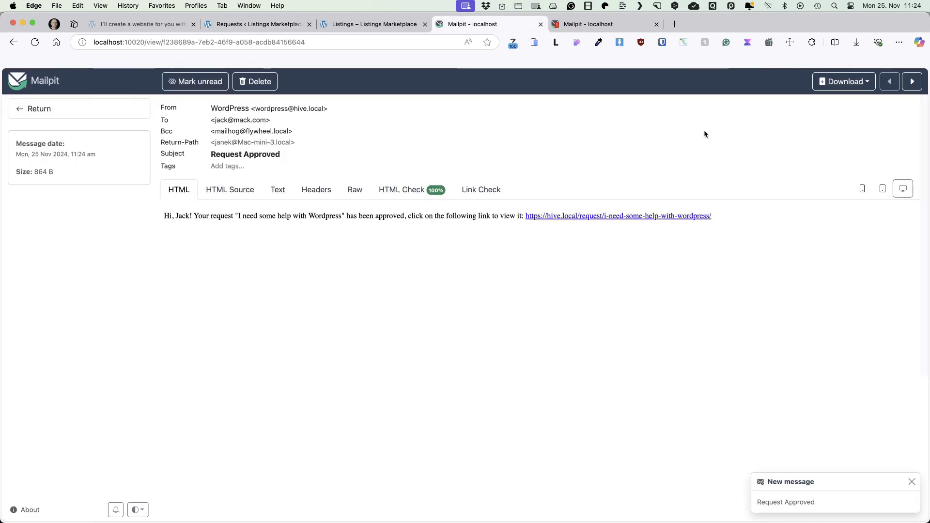
- In the private window, open the vendor account's requests and view "I need some help with Wordpress"
left_click(595, 118)
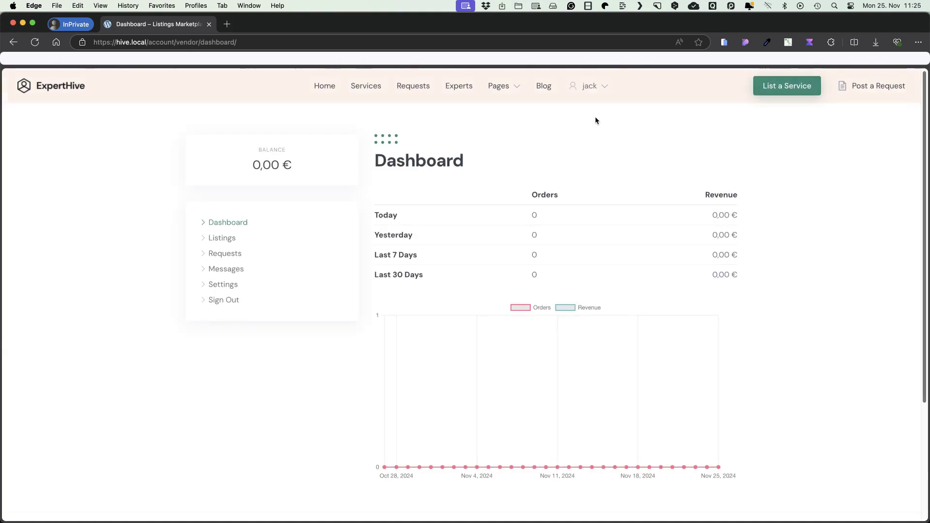
left_click(228, 253)
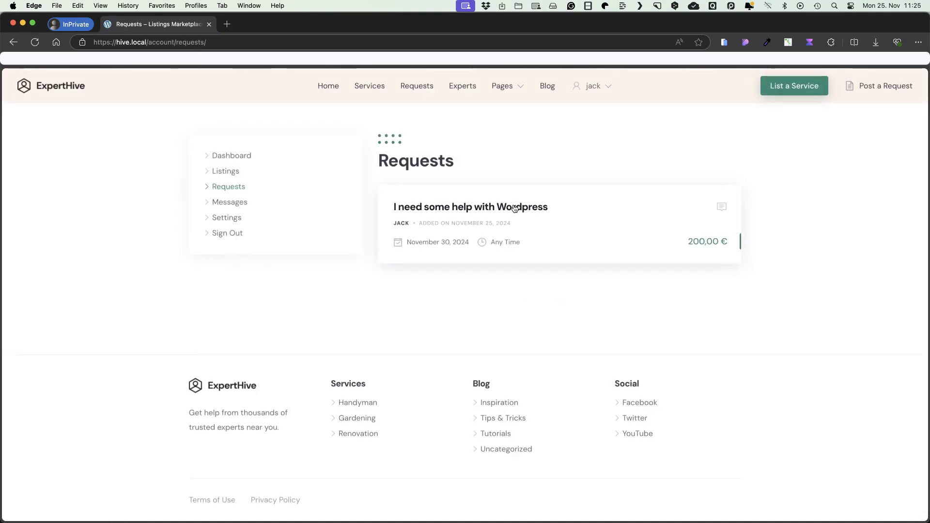
left_click(513, 207)
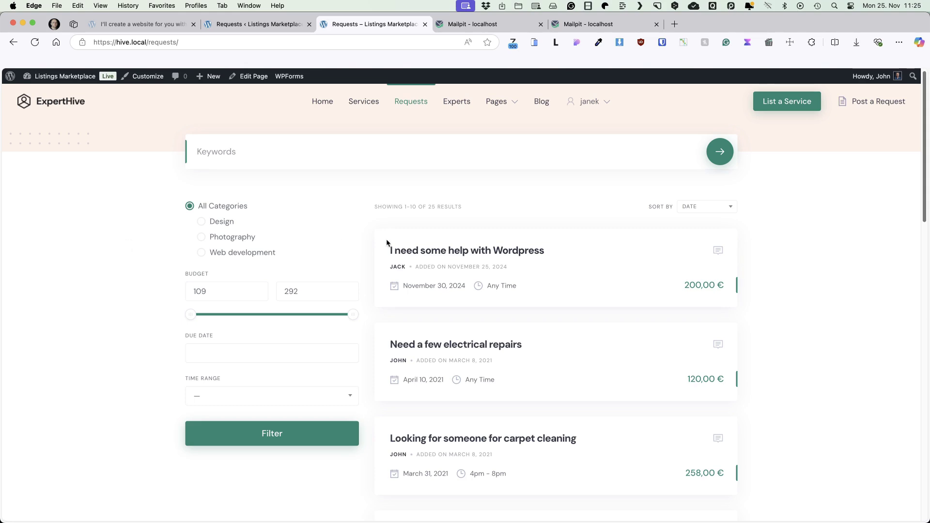
- From the administrator account, submit an offer on the Wordpress help request with price 250 and details starting "Luctus mus nostra purus ornare erat felis"
left_click(488, 251)
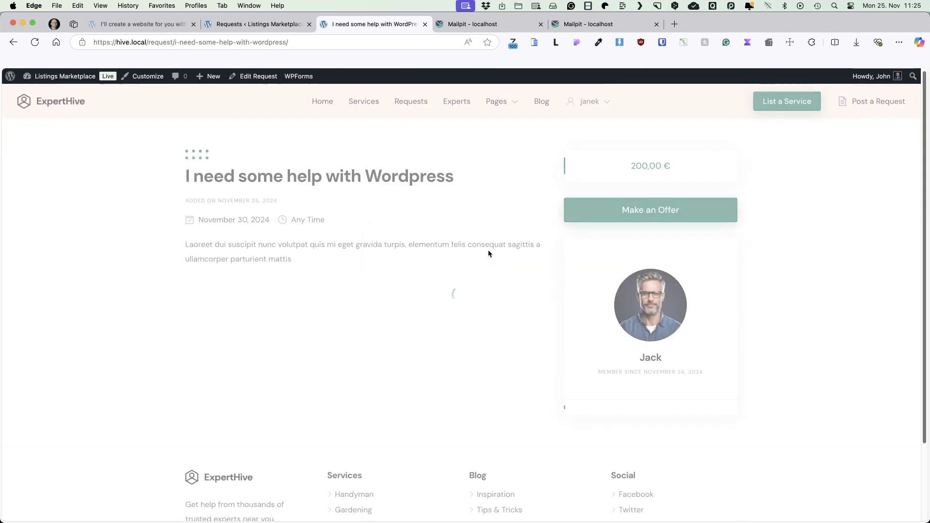
left_click(642, 209)
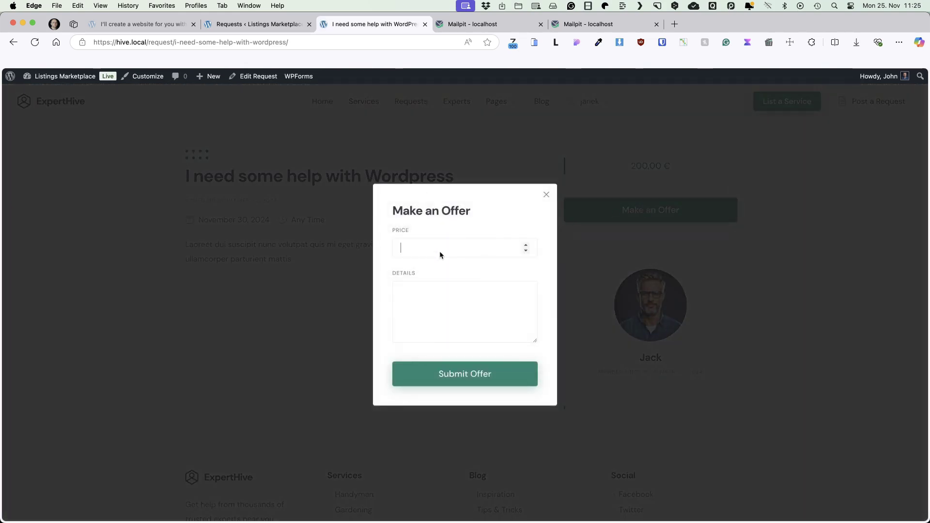
type("250")
left_click(430, 311)
key("super+v")
left_click(468, 382)
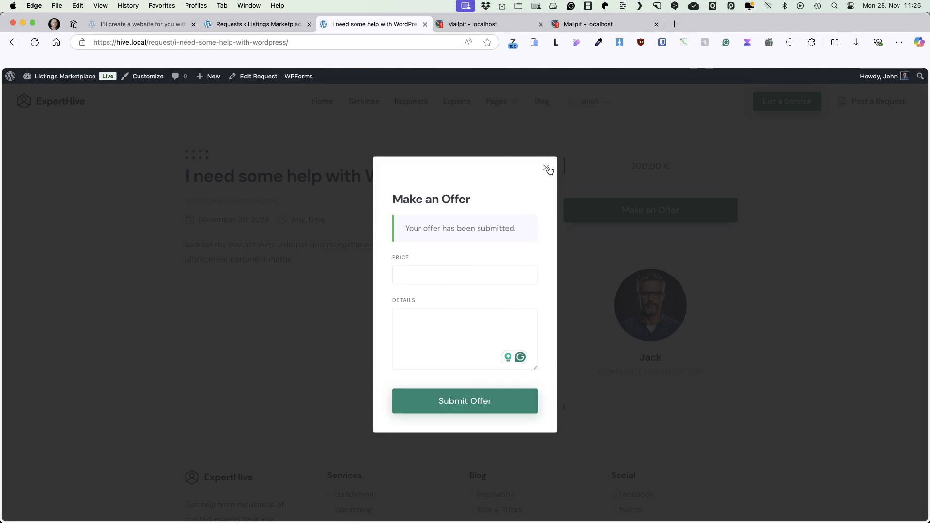
left_click(547, 168)
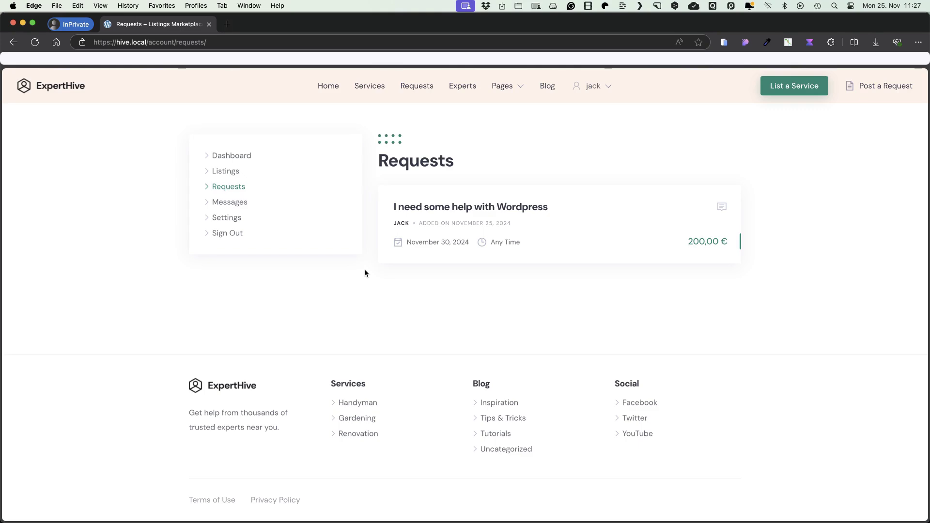
- Open the request from the vendor account and examine the offer received on it
left_click(531, 208)
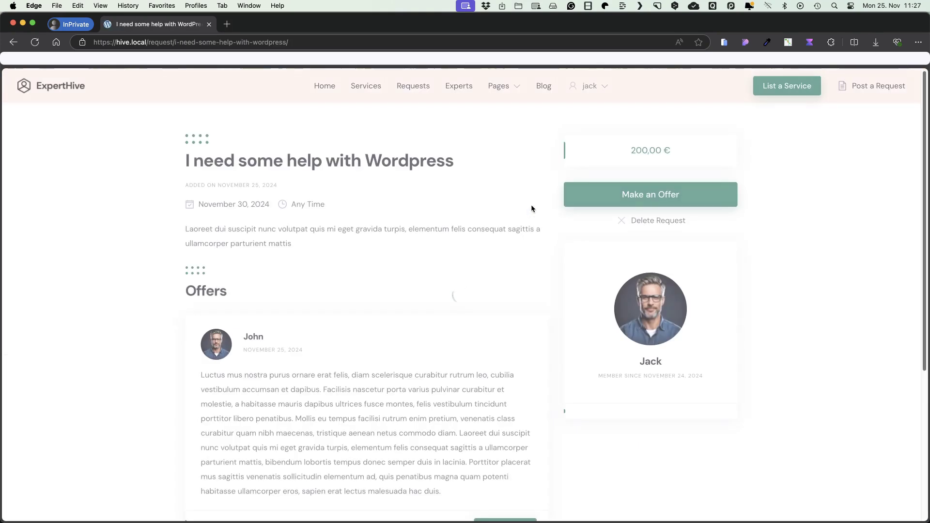
scroll(412, 246, "down", 4)
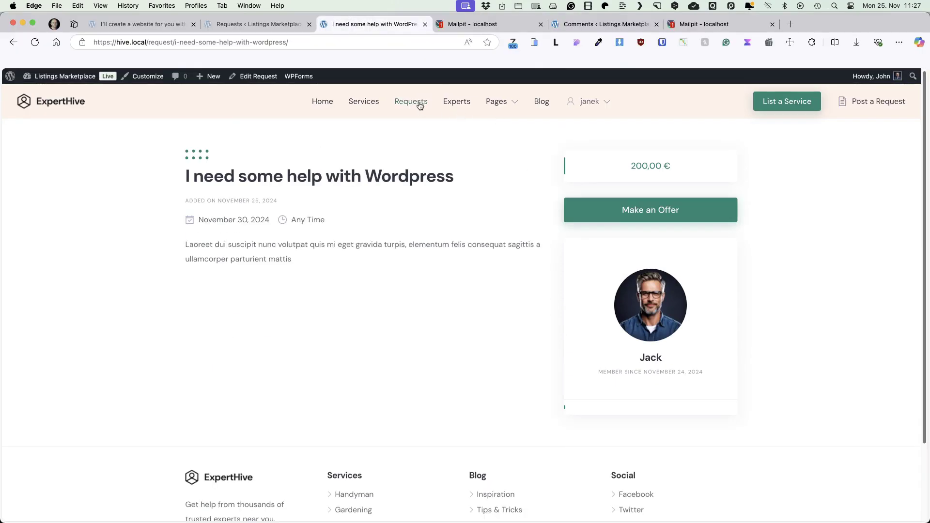
- Reply to the listing "I'll create a website for you with WordPress" with a message ending "sapien erat lectus malesuada hac duis."
left_click(360, 99)
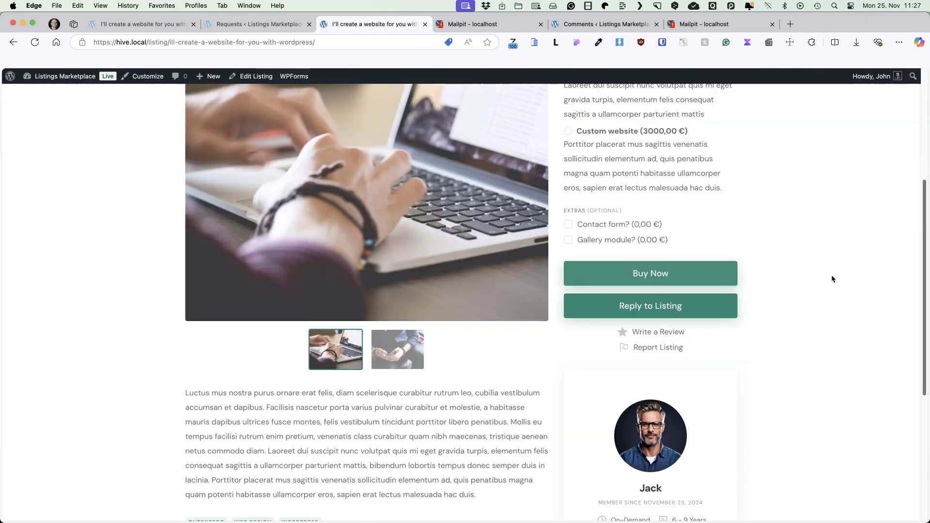
left_click(651, 310)
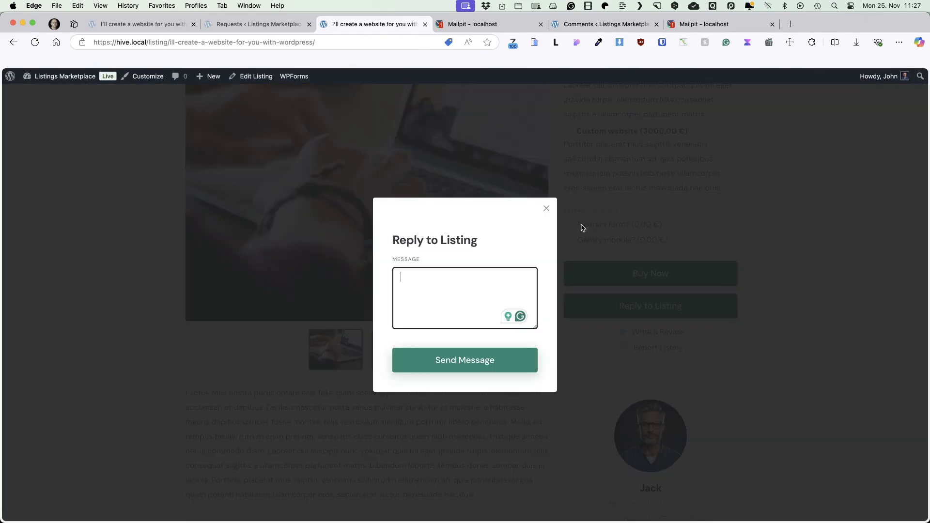
type("Porttitor placerat mus sagittis venenatis sollicitudin elementum ad. quis penatibus magna quam potenti habitasse ullamcorper eros. sapien erat lectus malesuada hac duis.")
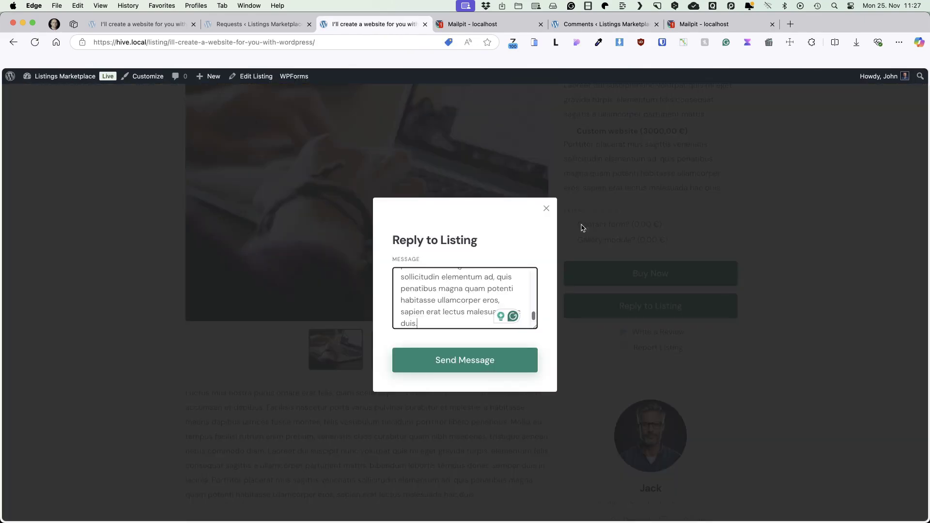
left_click(454, 362)
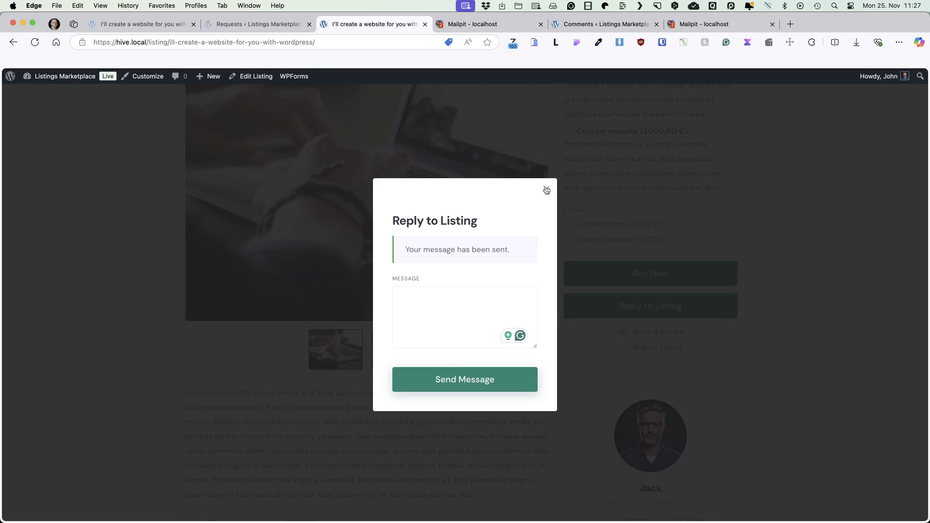
key("Escape")
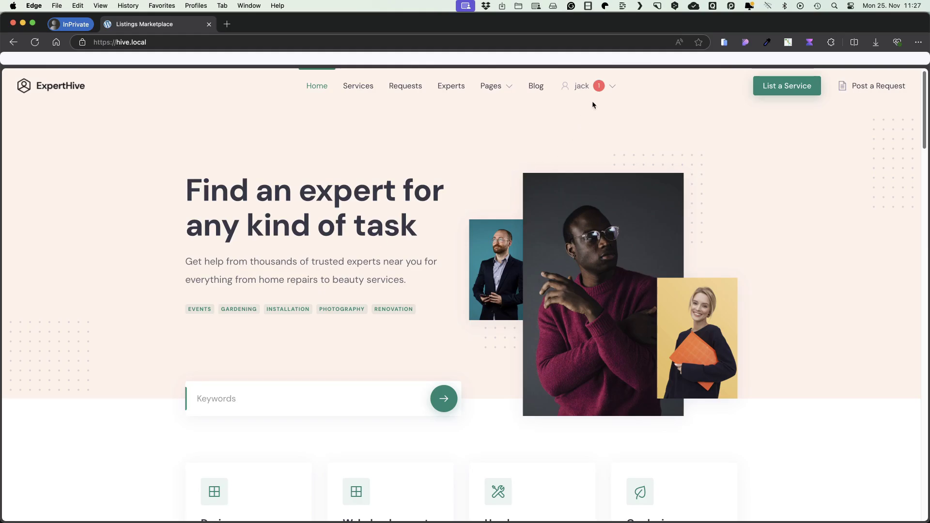
- Open the vendor account's messages and read the conversation with the new unread message
mouse_move(599, 90)
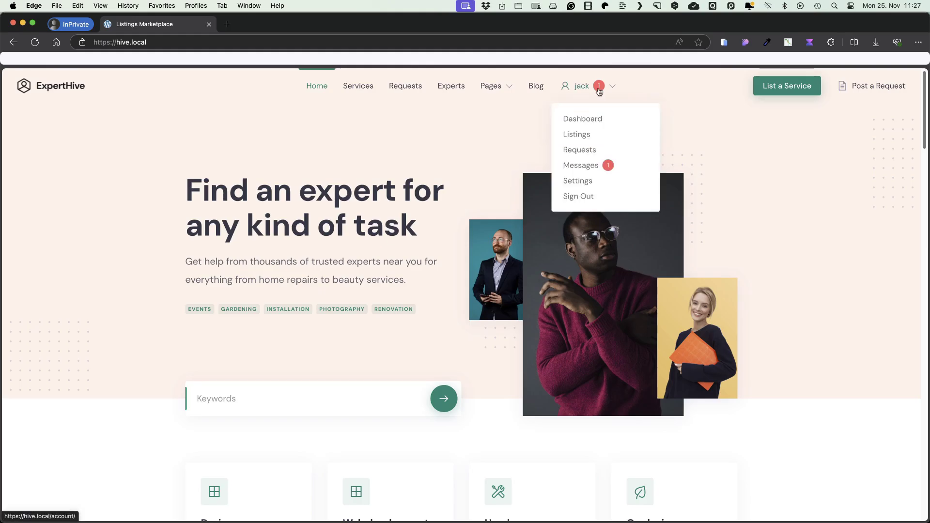
left_click(581, 165)
left_click(401, 193)
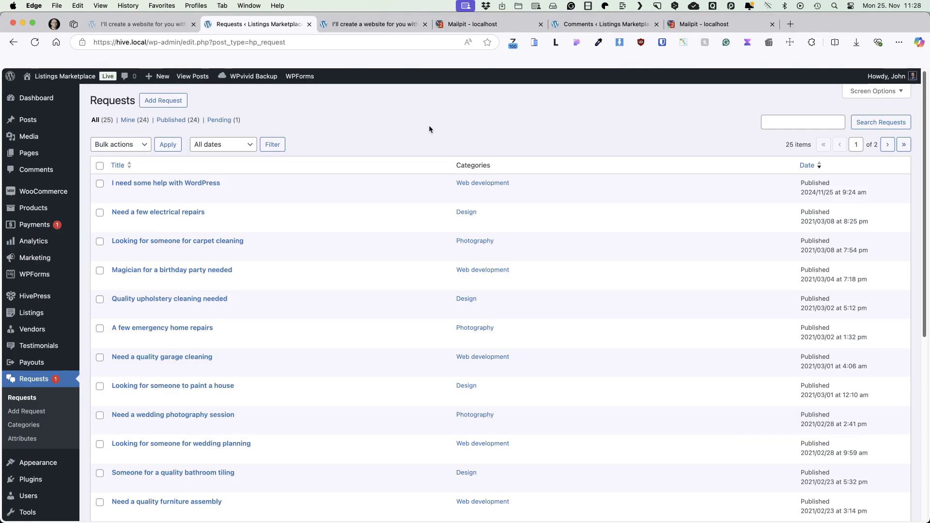
- In the WordPress admin, examine the list of all WooCommerce products
mouse_move(53, 197)
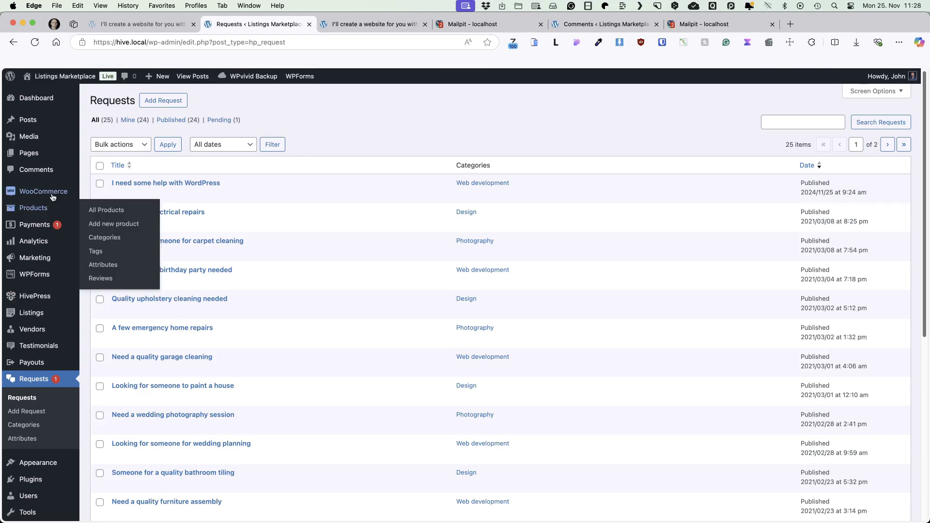
left_click(98, 210)
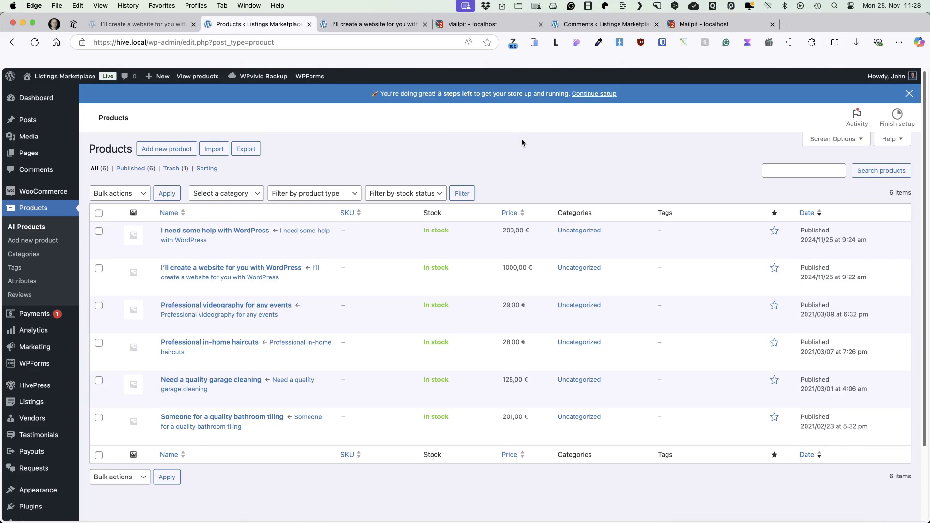
- Open the "Same day plumbing services and repairs" listing for editing, examine its attributes, and view its public page in a new tab
mouse_move(33, 403)
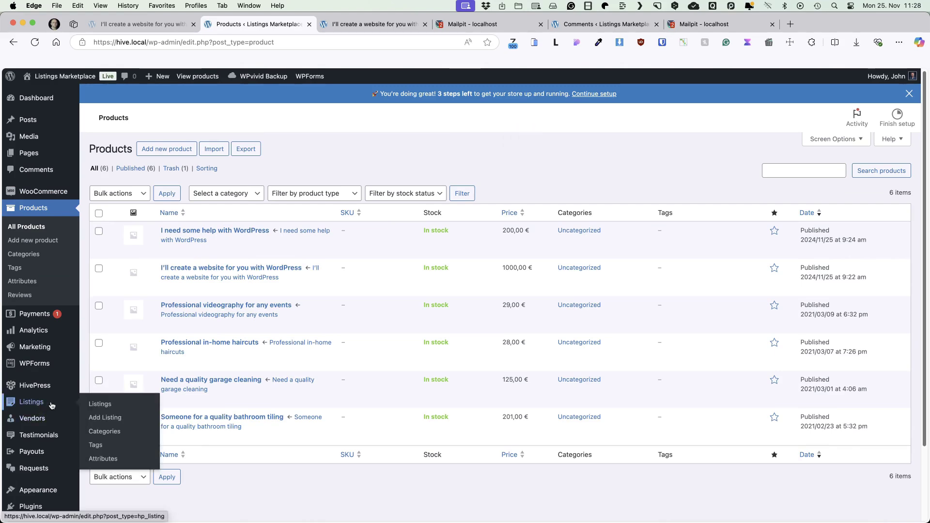
left_click(104, 409)
left_click(162, 327)
scroll(320, 276, "down", 10)
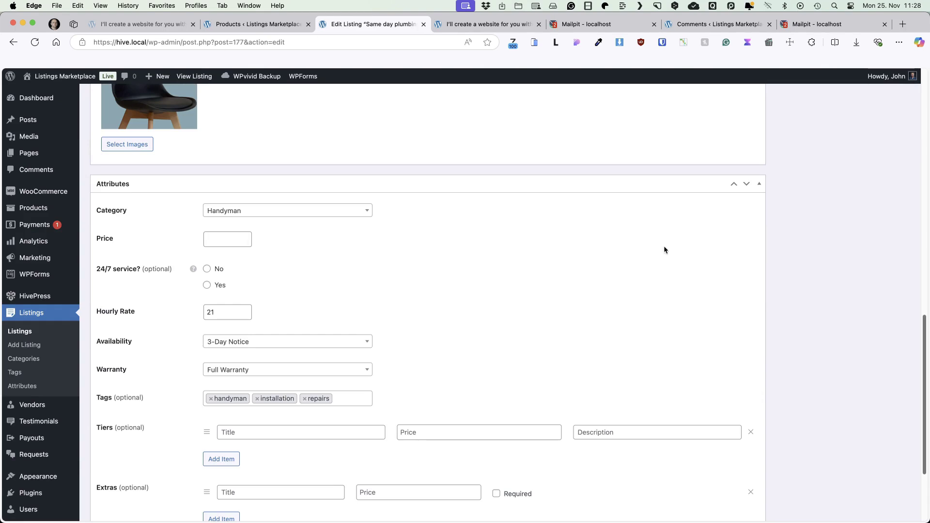
left_click(194, 76, "super")
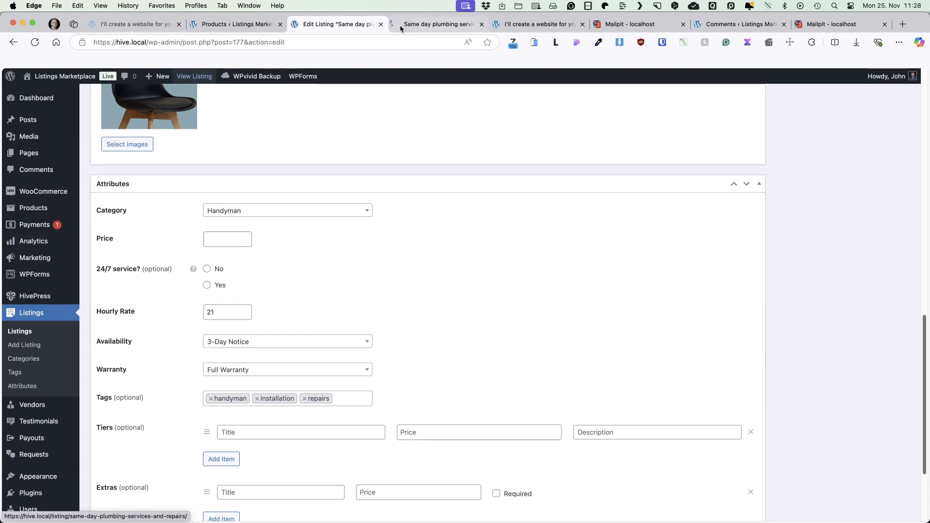
left_click(442, 25)
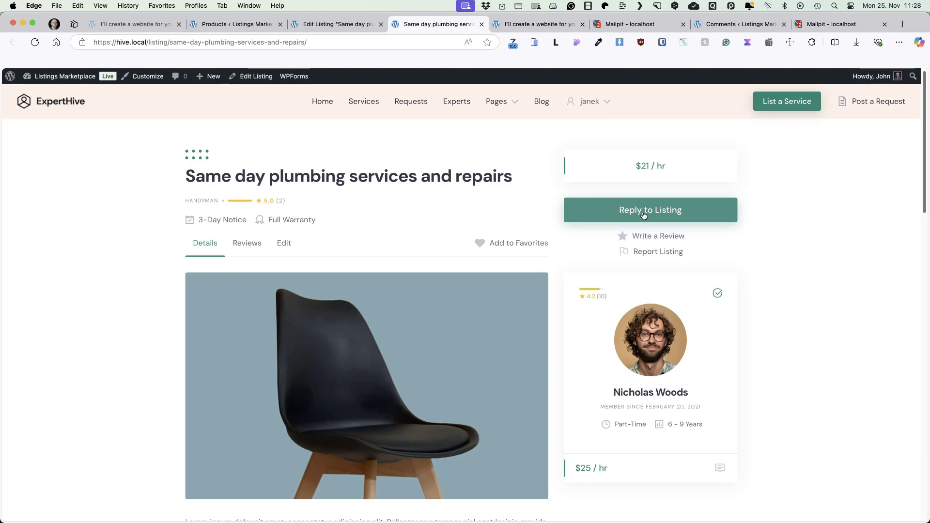
- Set the plumbing listing's Price attribute to 21 and update the listing
left_click(315, 26)
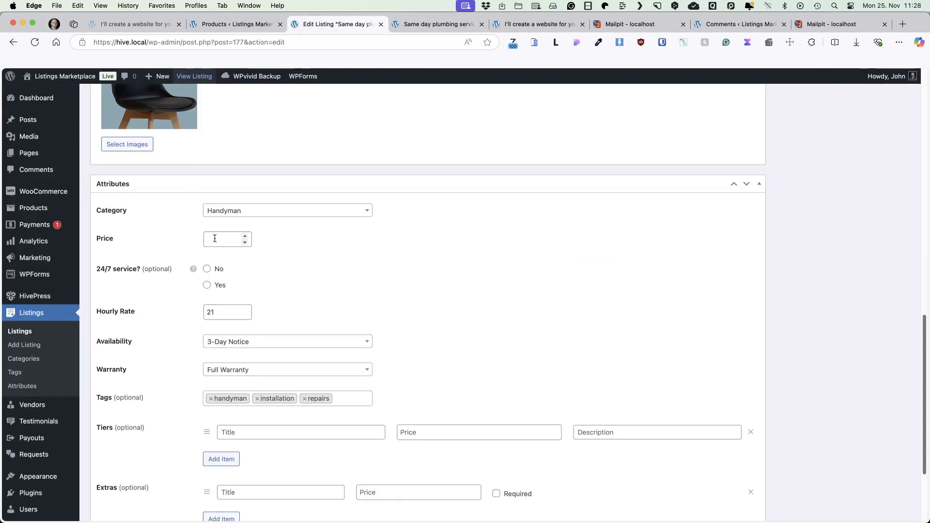
left_click(238, 234)
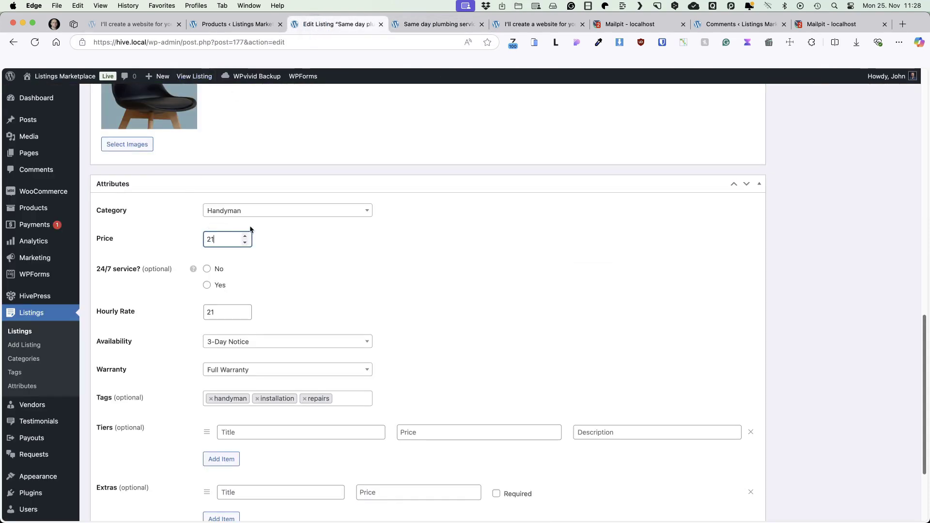
scroll(850, 261, "up", 15)
left_click(888, 225)
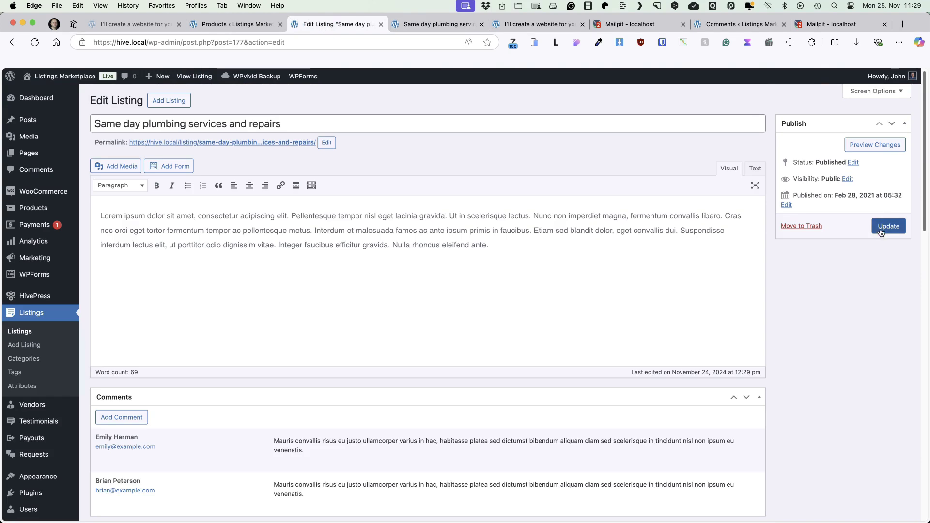
- Reload the WooCommerce product list and the plumbing listing's public page to check the effect of the new price
left_click(233, 23)
left_click(34, 42)
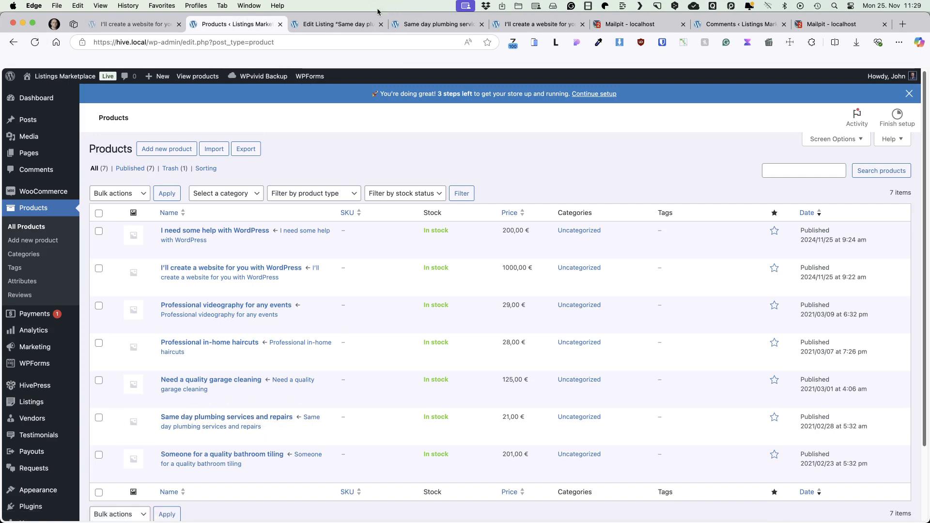
left_click(436, 24)
left_click(36, 43)
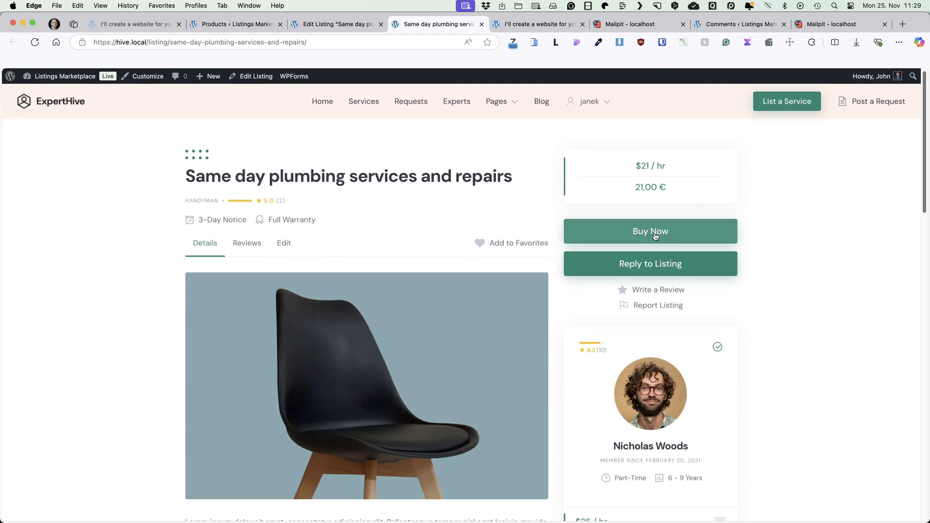
- Look over the WordPress website listing and the installed HivePress plugins, and return to the marketplace's home page
left_click(137, 25)
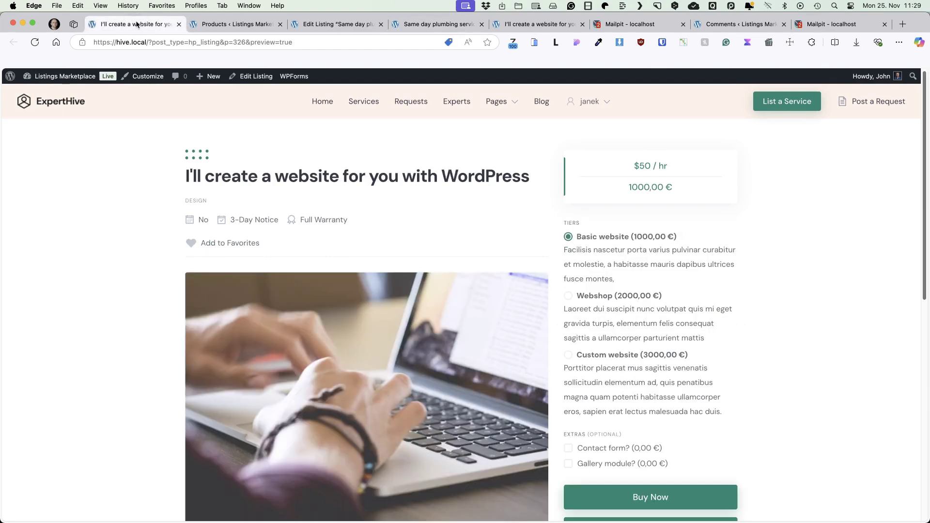
left_click(222, 25)
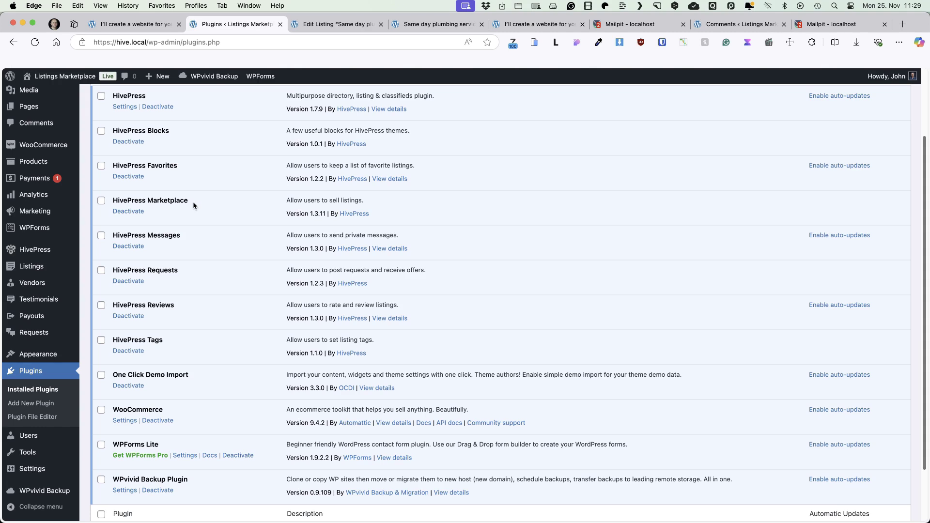
key("super+4")
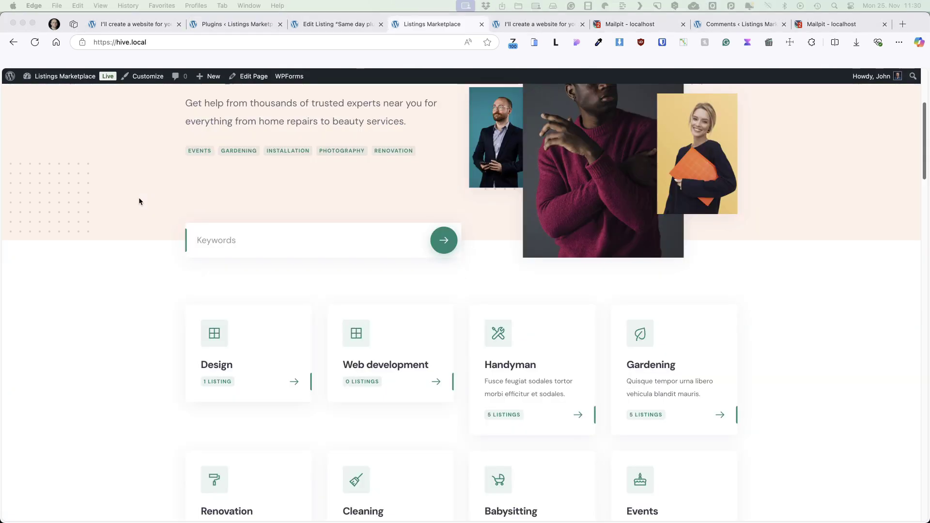